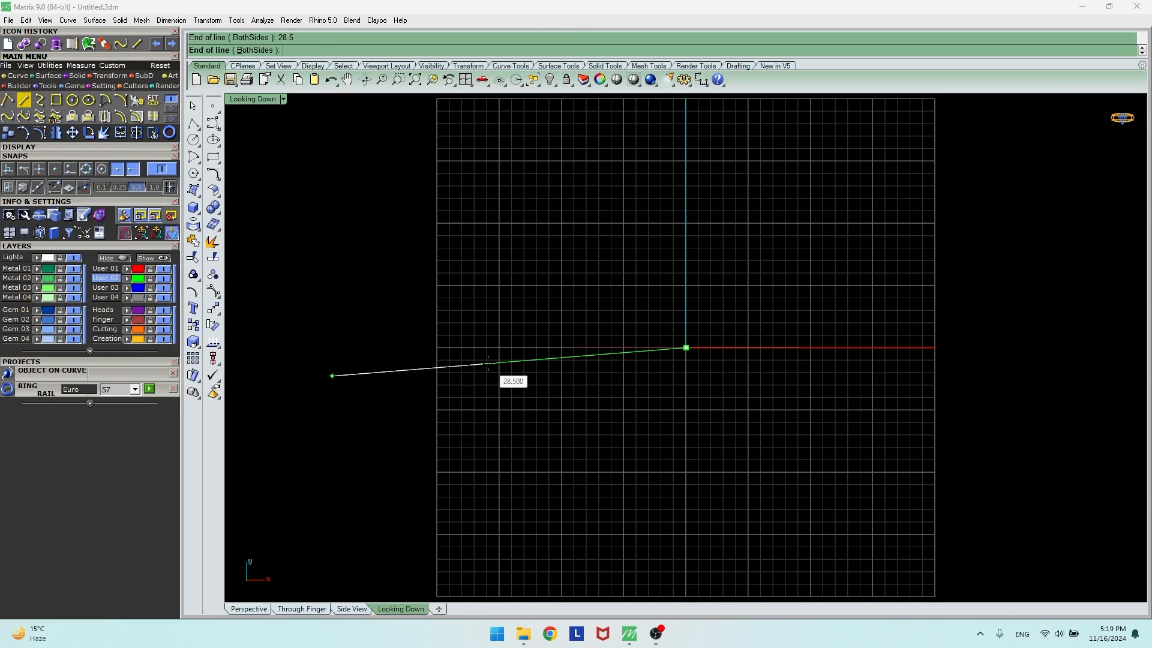
- Draw a horizontal line centred on the origin with the BothSides option, extending 28.5 mm to each side
text(b)
key(Return)
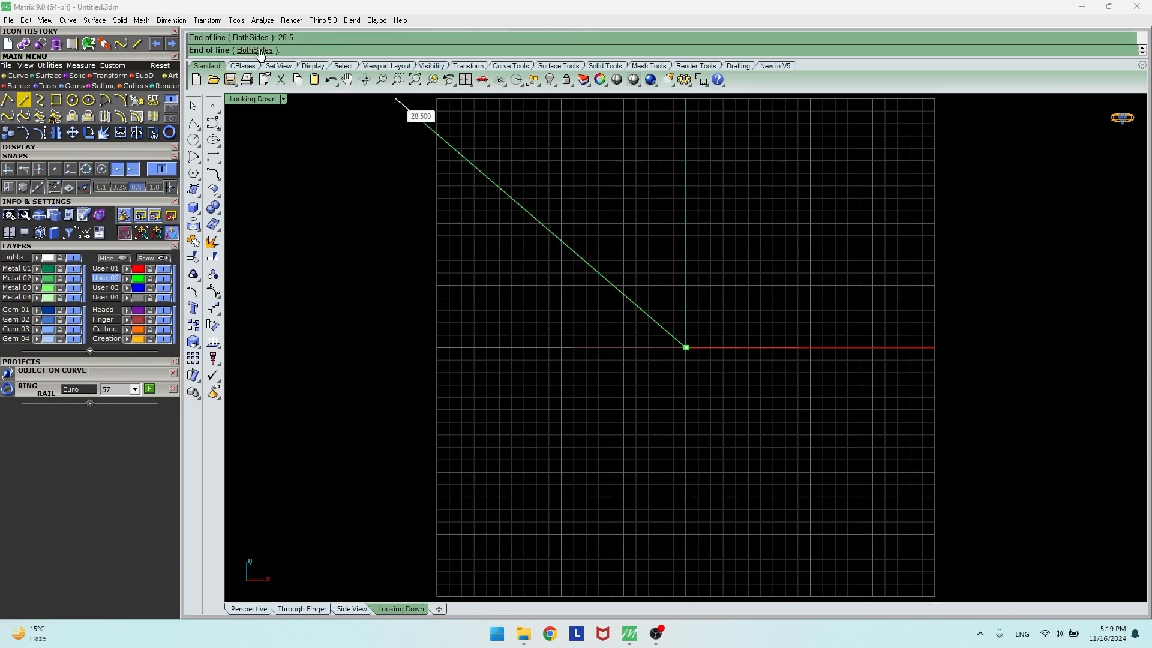
key(Return)
click(299, 314)
- Run Object on Curve on the horizontal line and load the Link Curbed model from the library
click(439, 347)
right_click(433, 339)
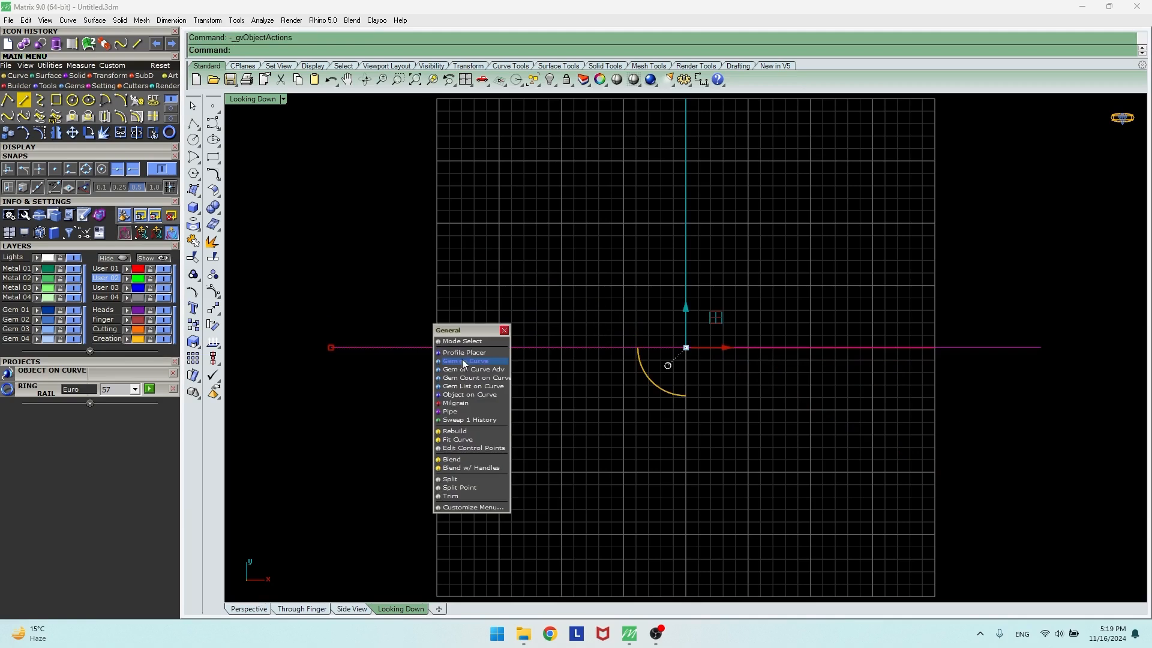
click(471, 396)
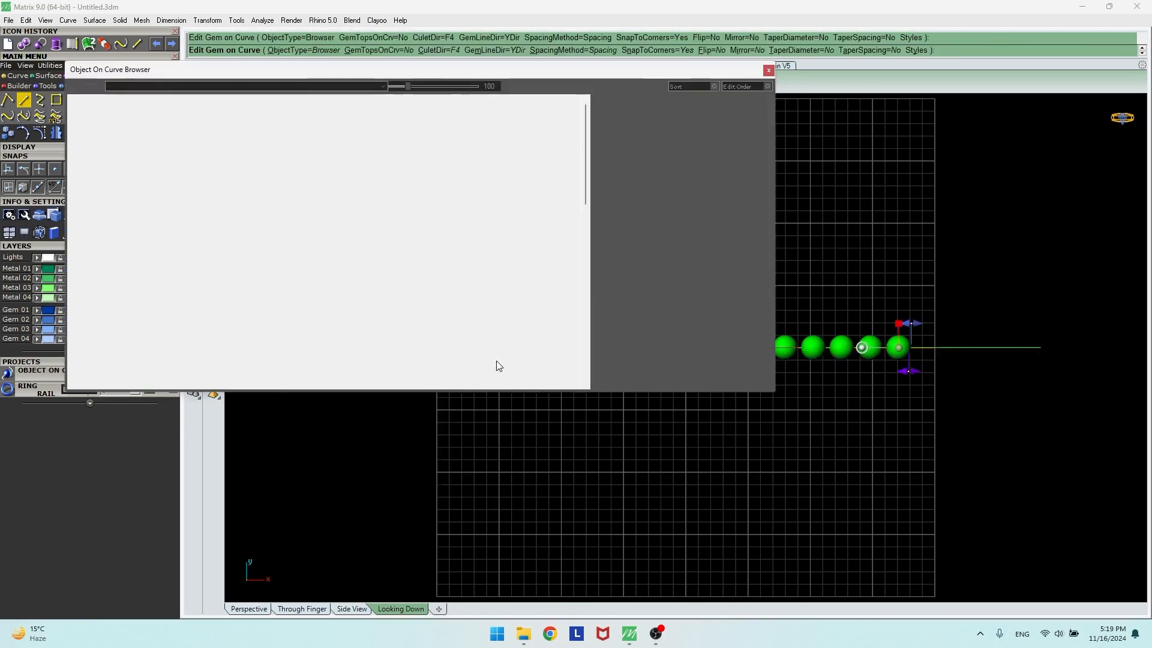
click(496, 343)
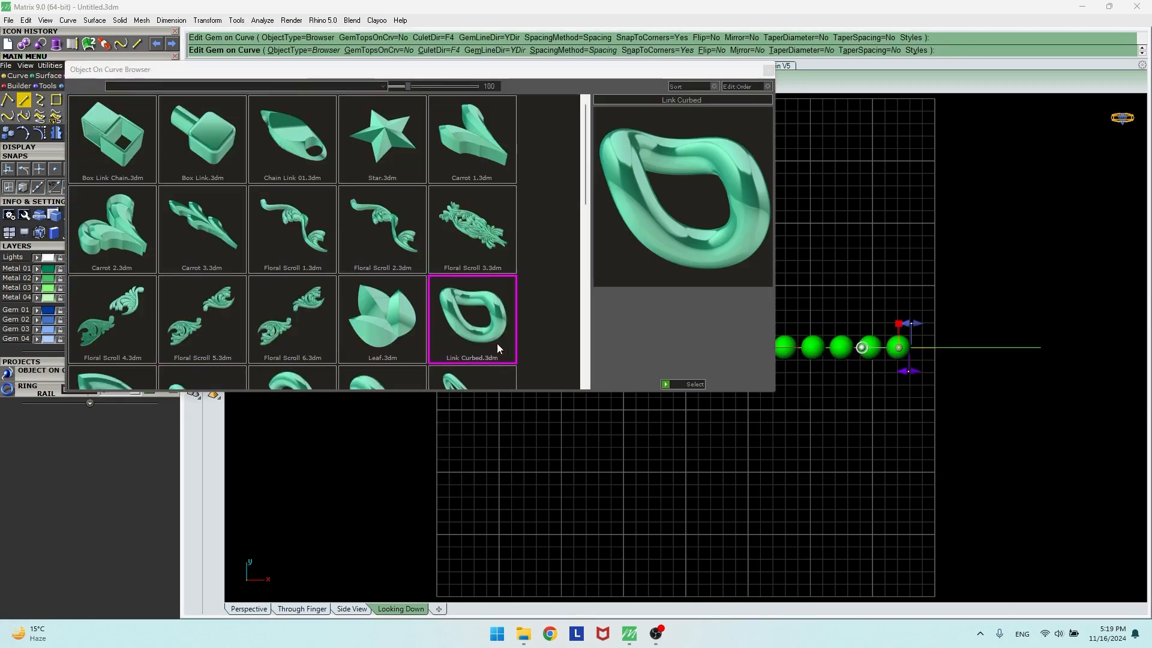
double_click(455, 323)
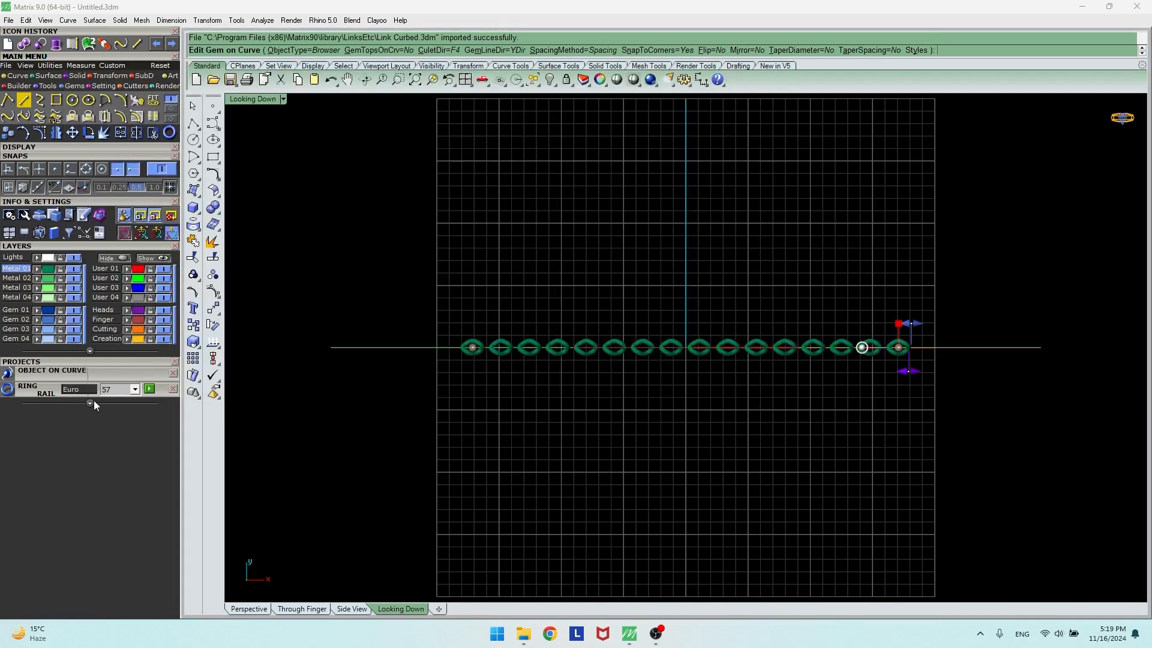
- Set the start position of the links along the line to 50%
click(97, 372)
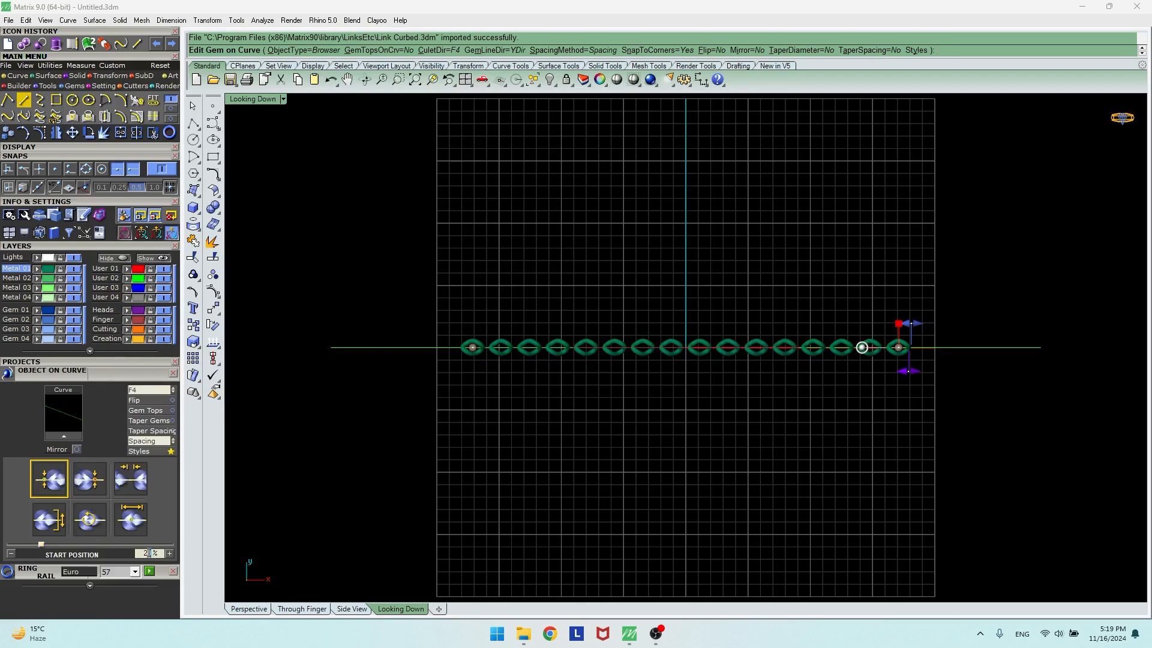
text(50)
key(Return)
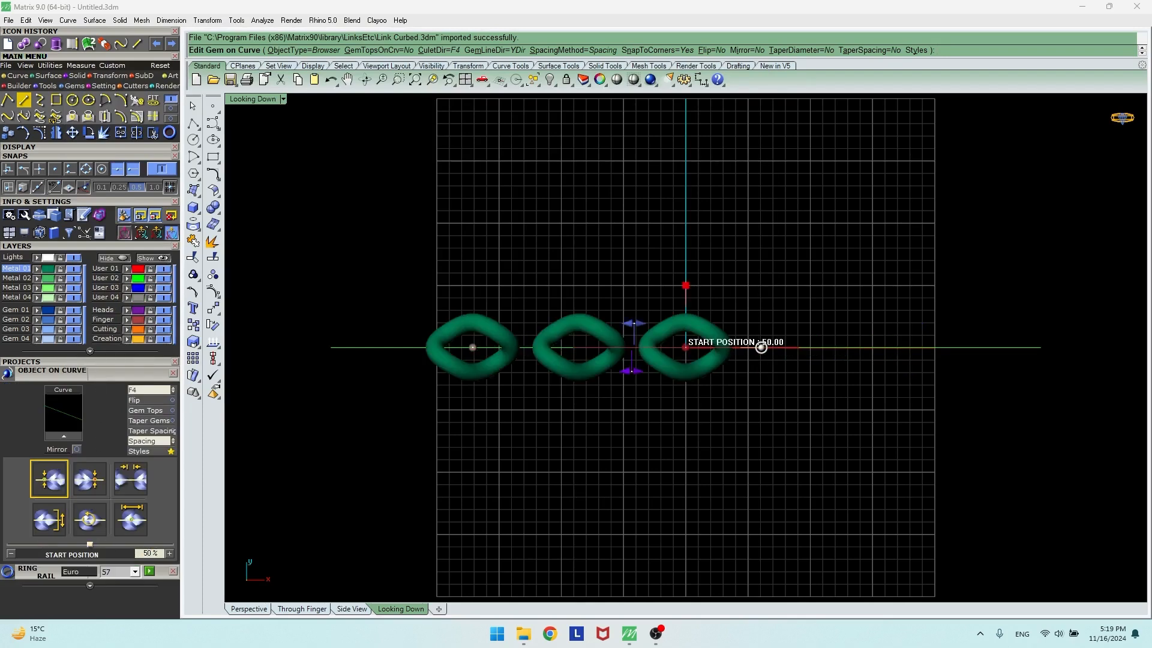
- Set the start size of the links to 710 mm
click(133, 531)
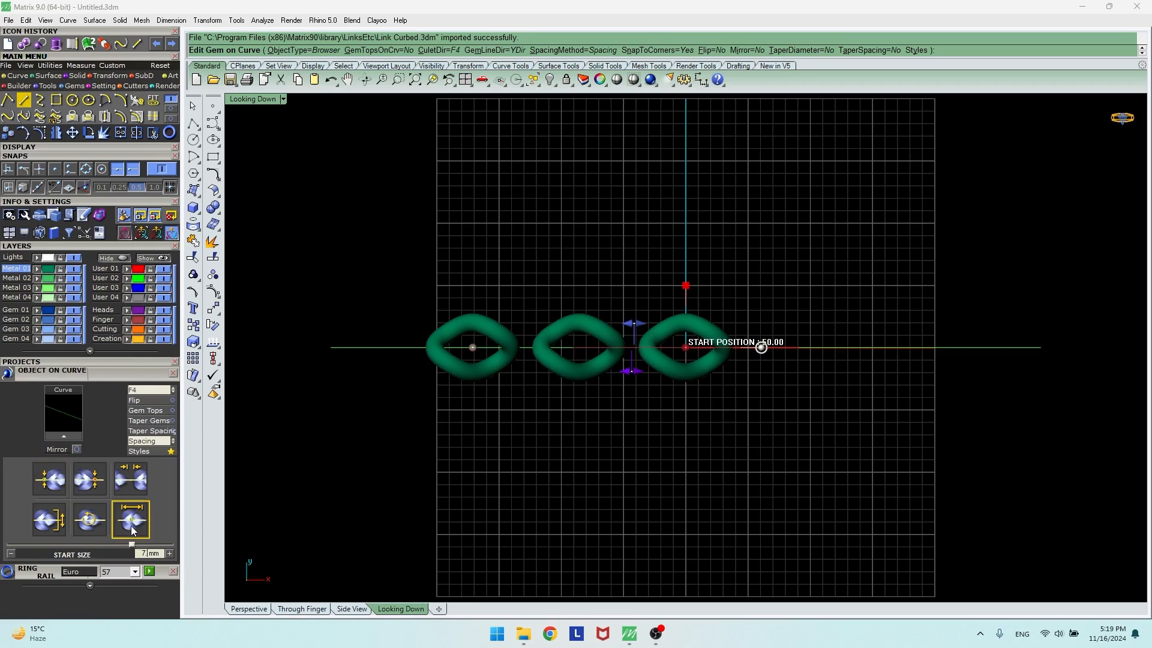
text(710)
key(Return)
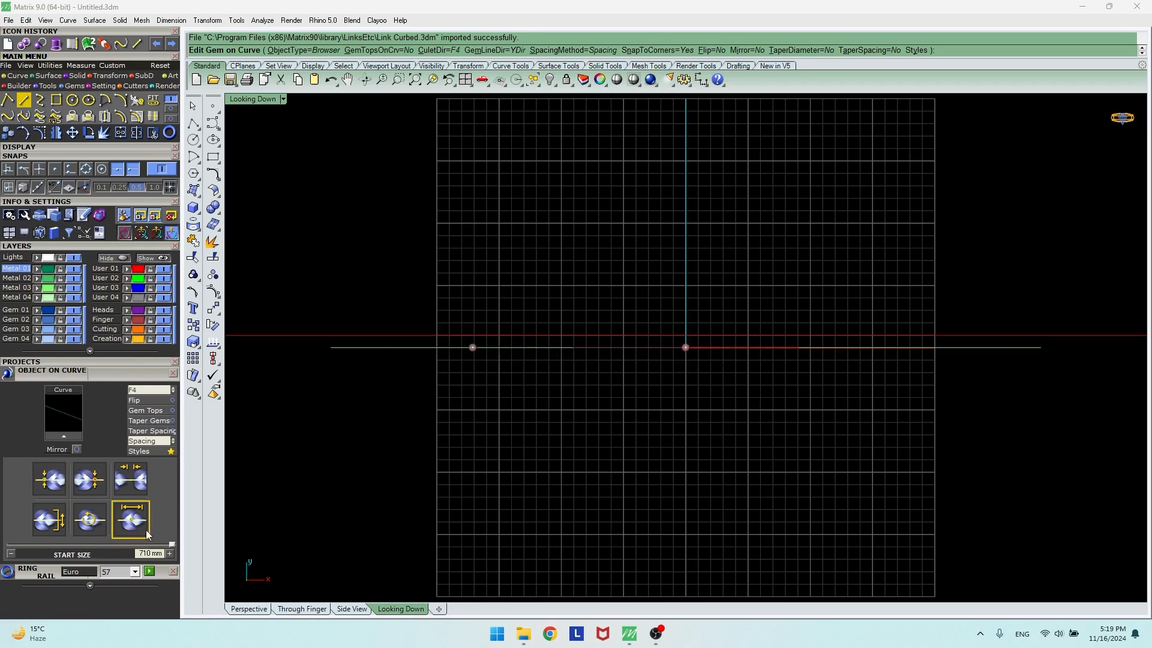
- Reduce the end position of the links along the line to about 54.6%
click(82, 488)
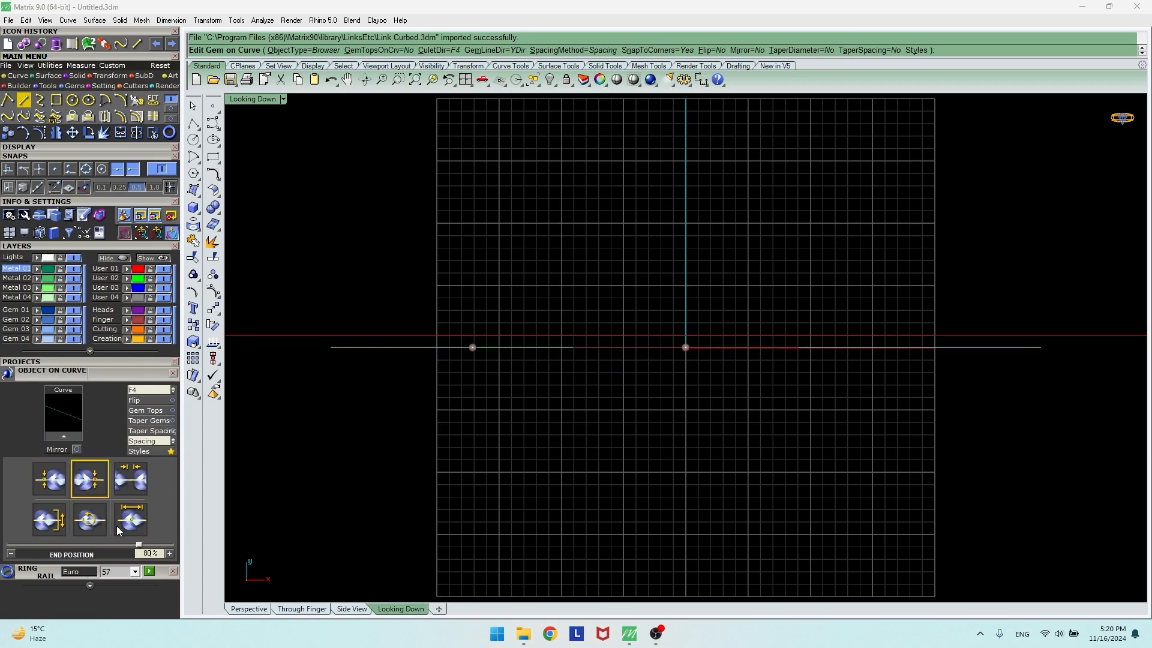
drag(144, 550, 123, 542)
click(56, 481)
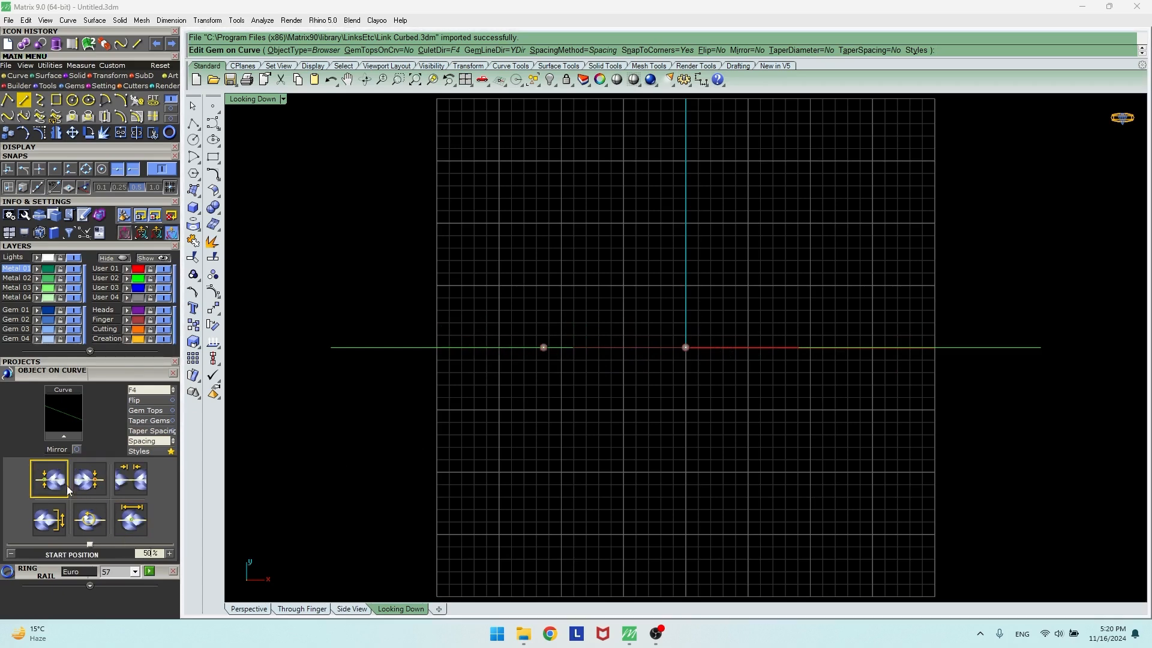
click(97, 489)
drag(127, 551, 98, 541)
- Set the link's start size to 10 mm and finish placing it on the line
click(133, 517)
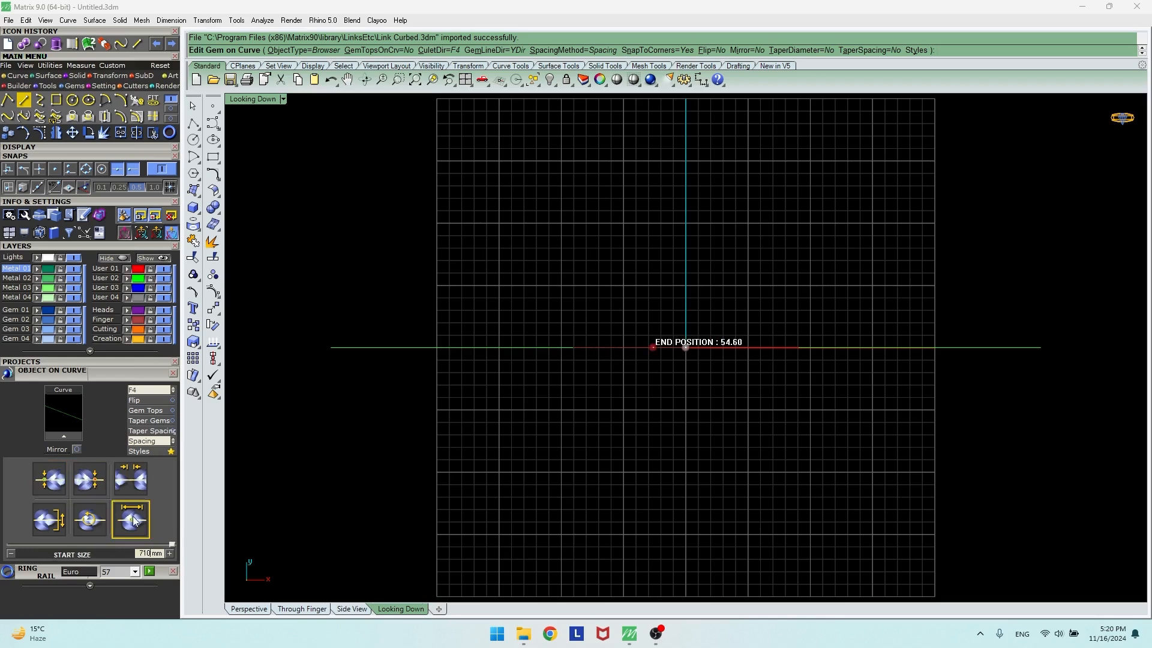
drag(151, 553, 127, 555)
text(10)
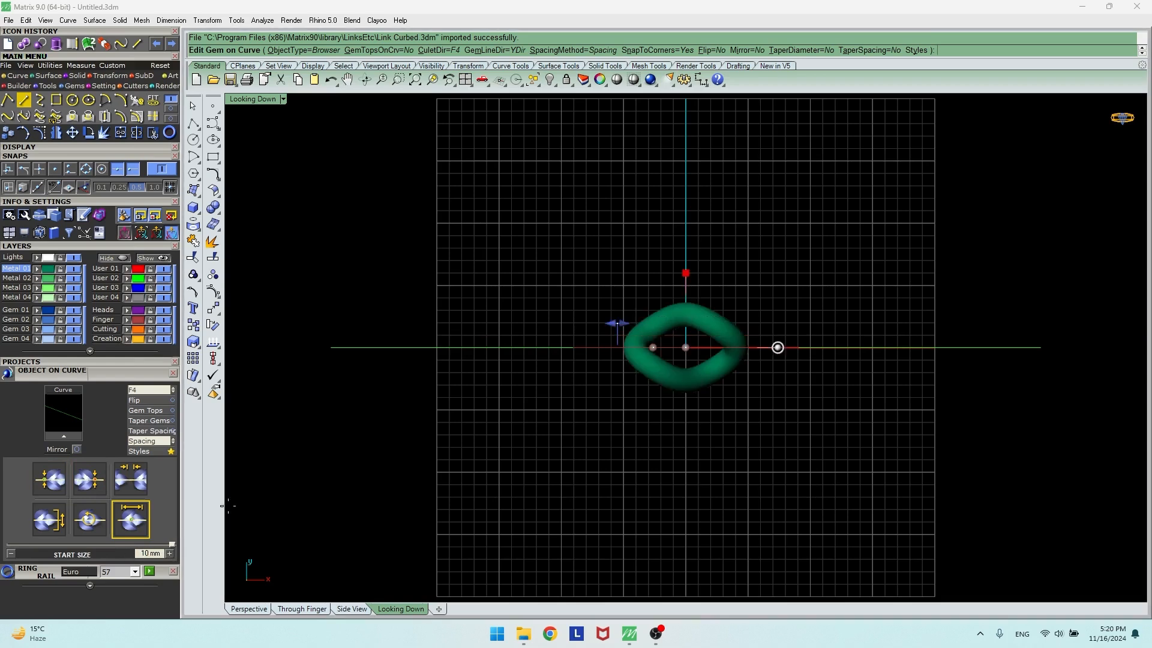
key(Return)
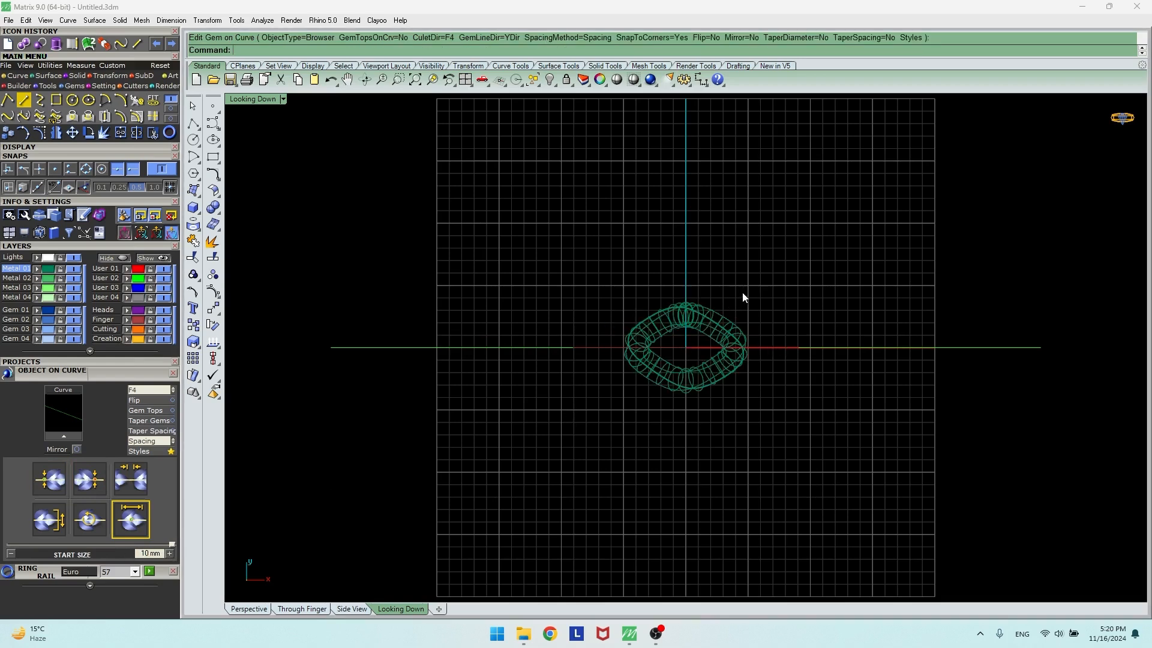
- Offset the link's surface outward to create a slightly larger shell around it
scroll(720, 317, up, 4)
click(702, 324)
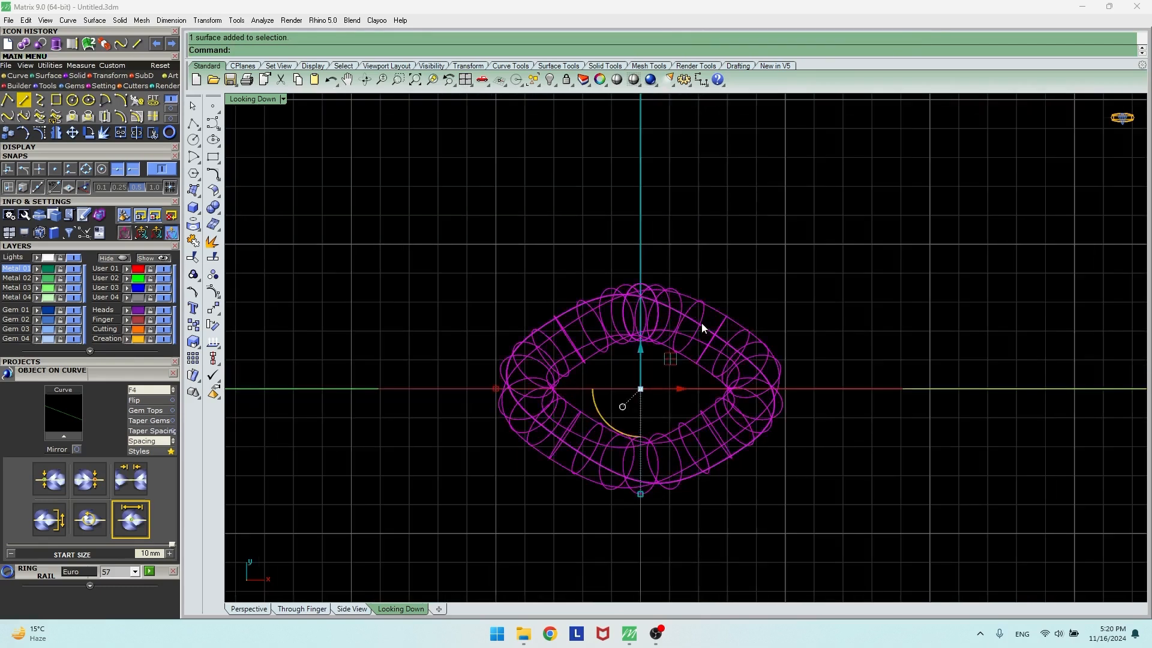
key(Return)
key(Return)
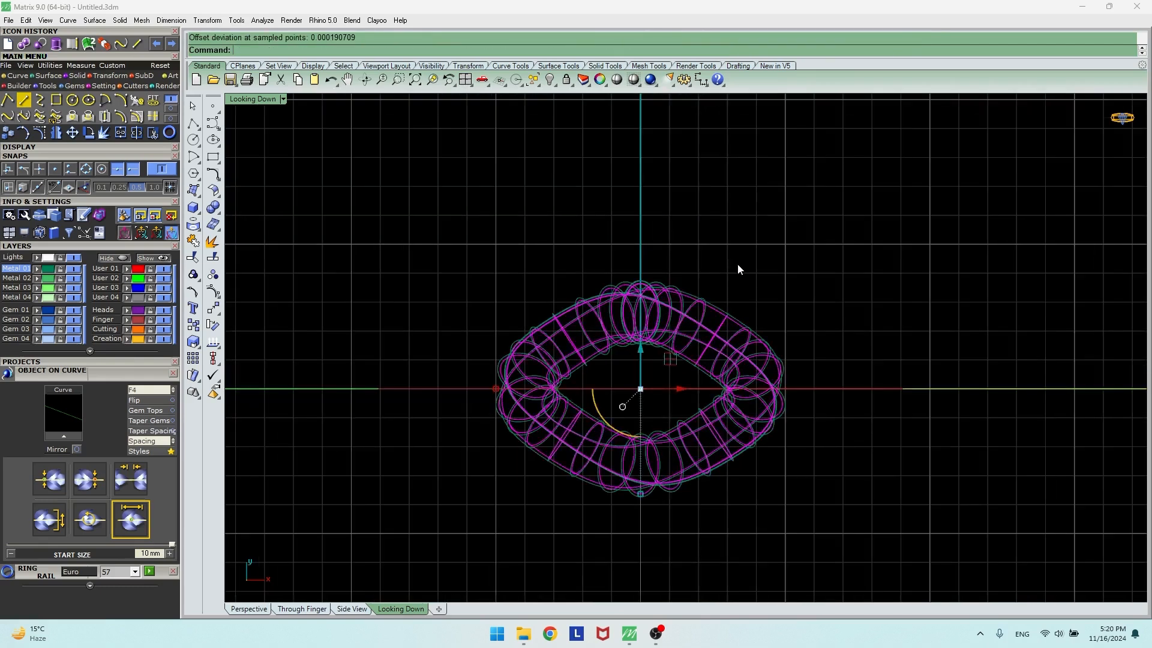
- Assign the outer offset surface to the Metal 02 layer and delete the original inner link surface, leaving Metal 02 shown
click(250, 611)
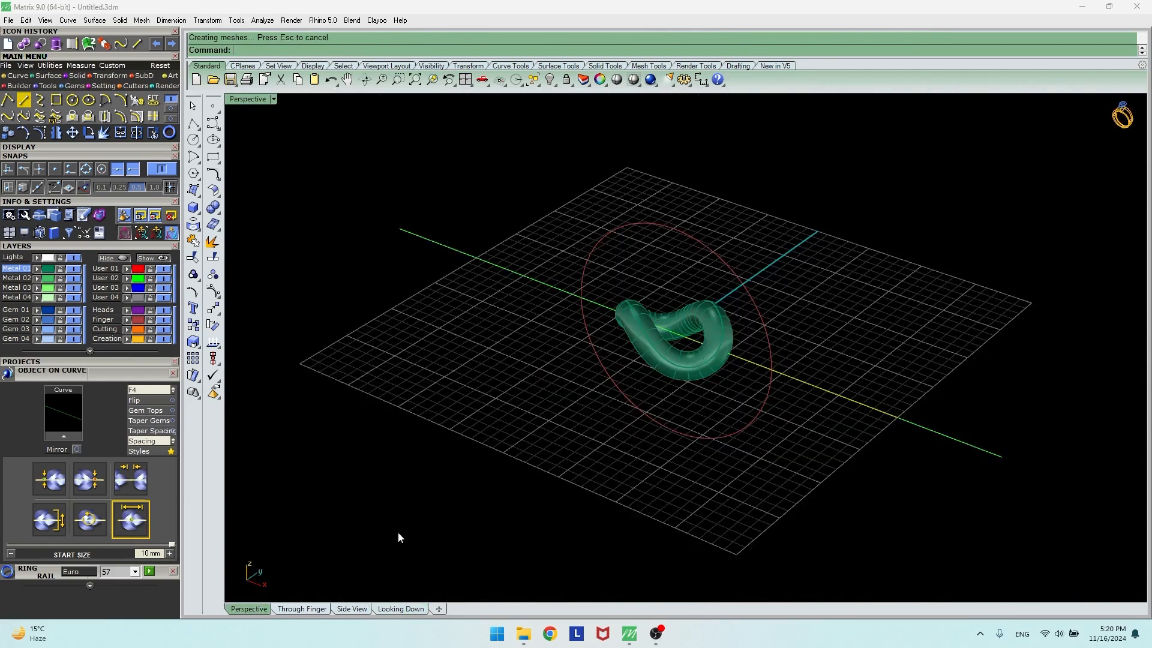
scroll(710, 318, up, 5)
click(712, 379)
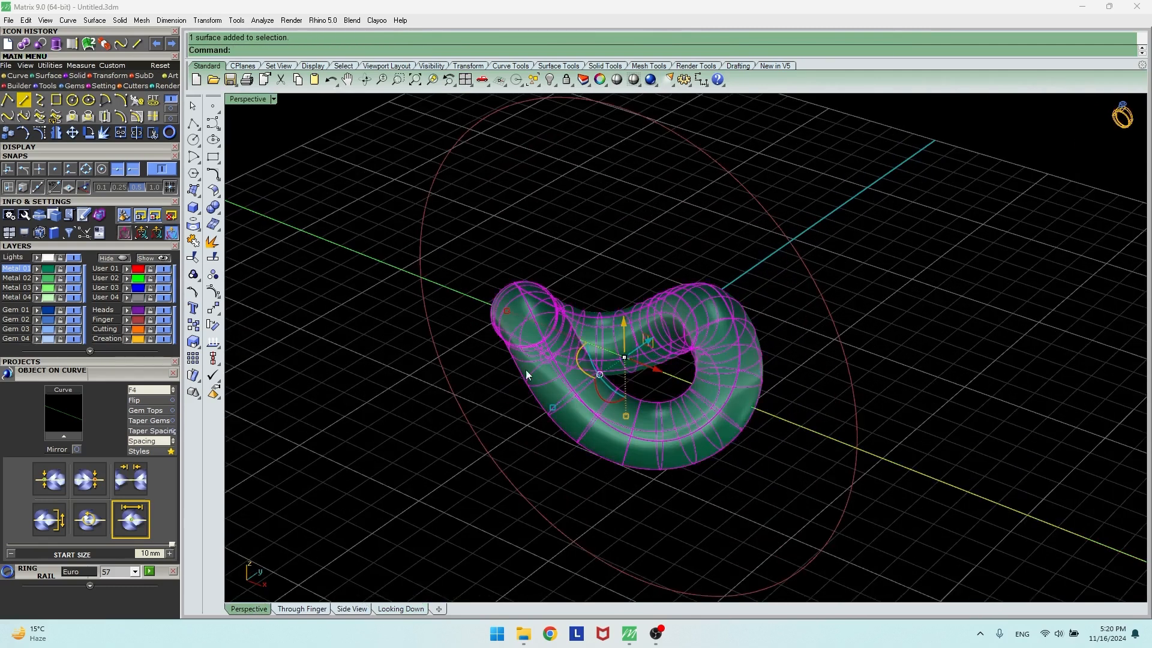
click(36, 287)
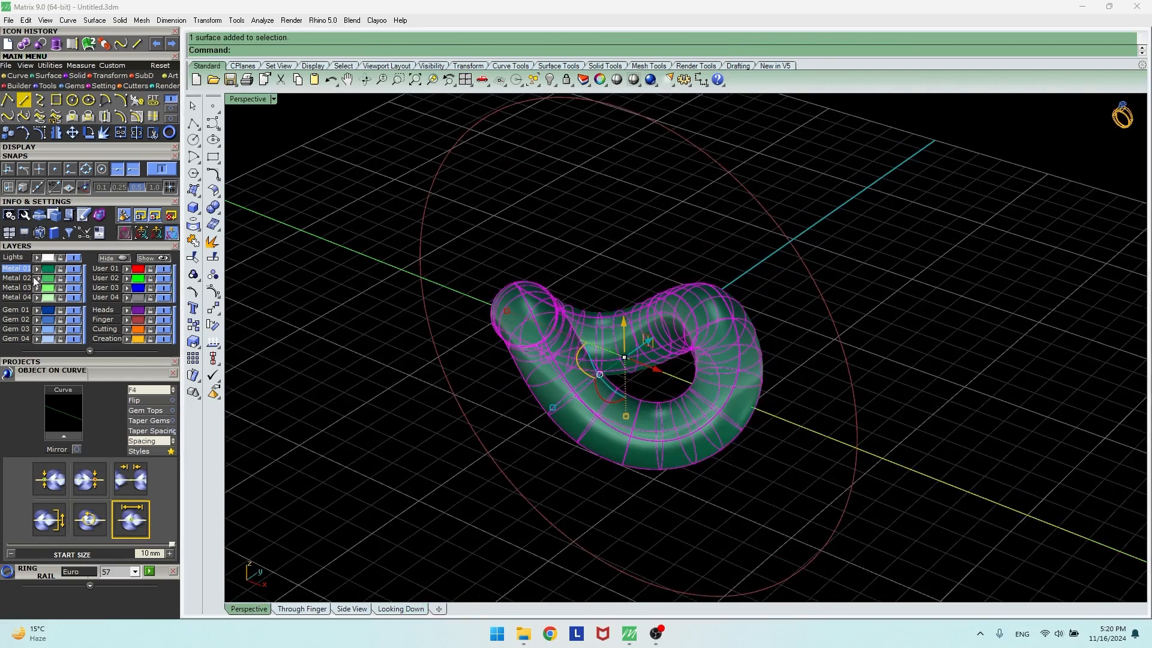
click(73, 279)
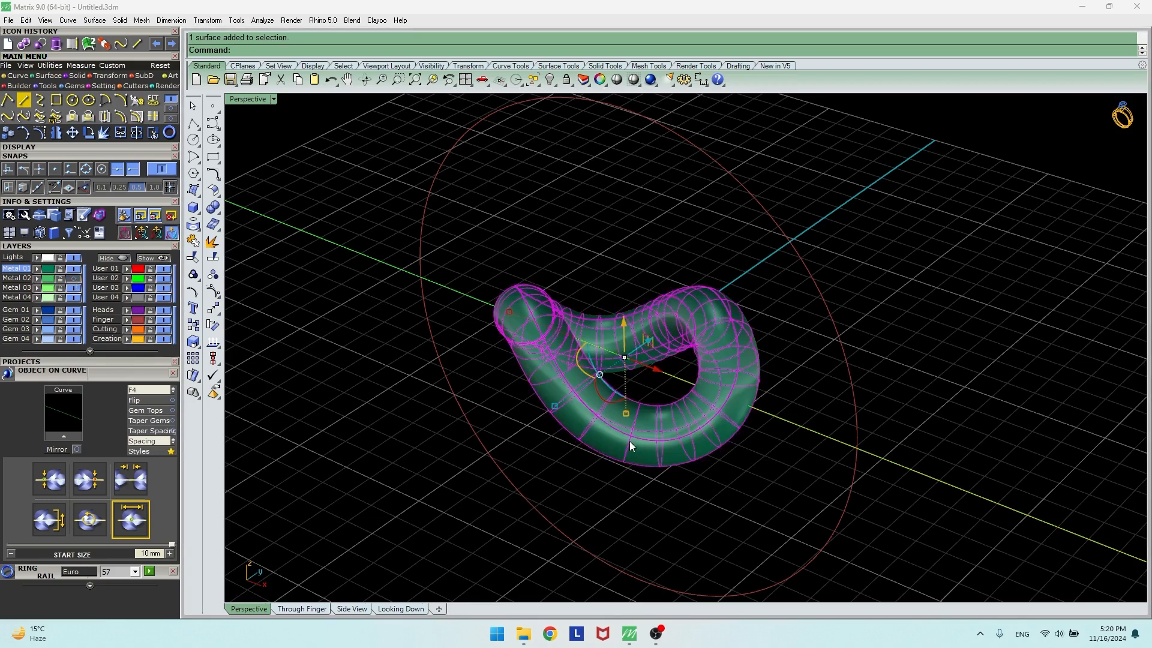
key(Delete)
click(78, 278)
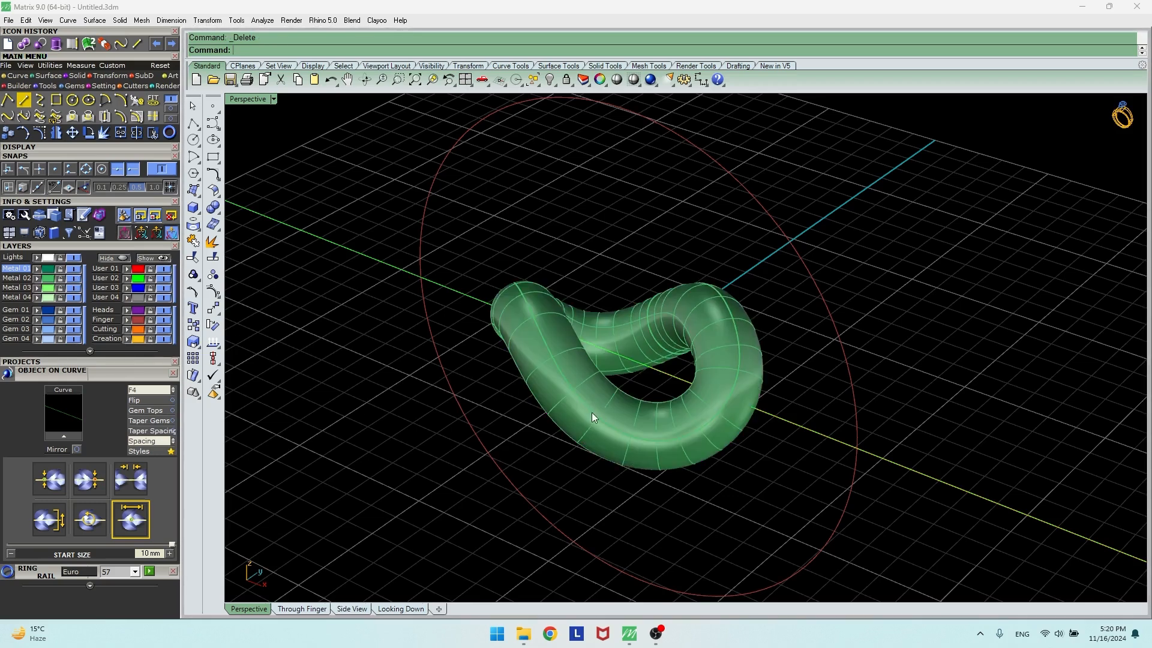
- Move the link vertically in the Through Finger view so it sits above the horizontal line
click(574, 448)
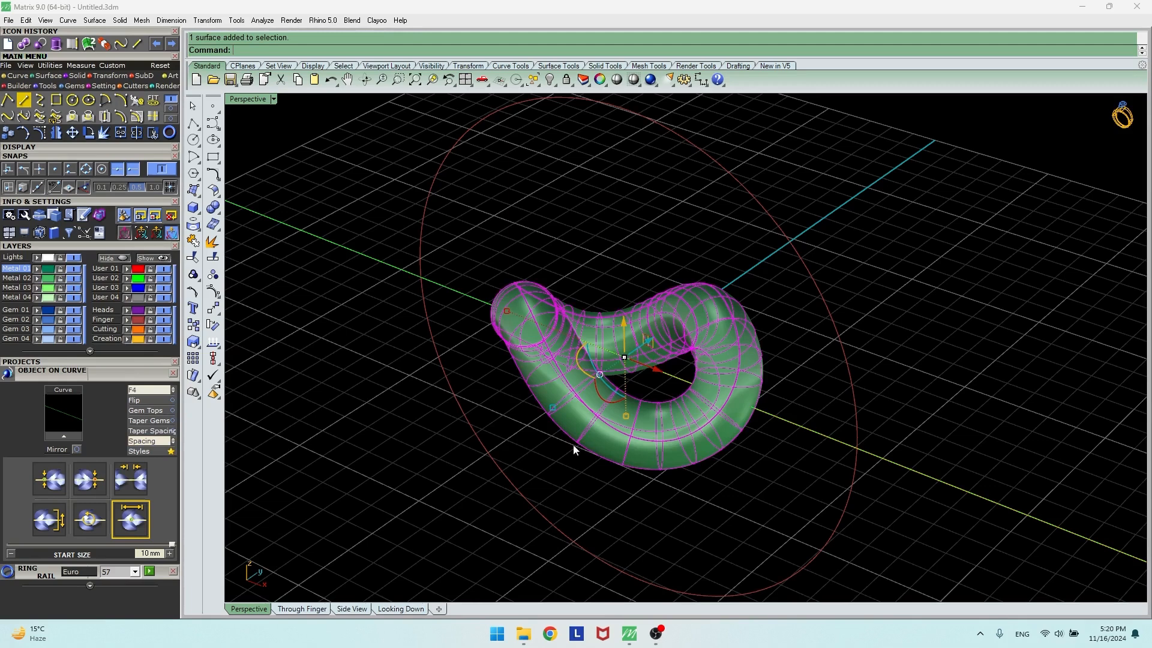
click(301, 609)
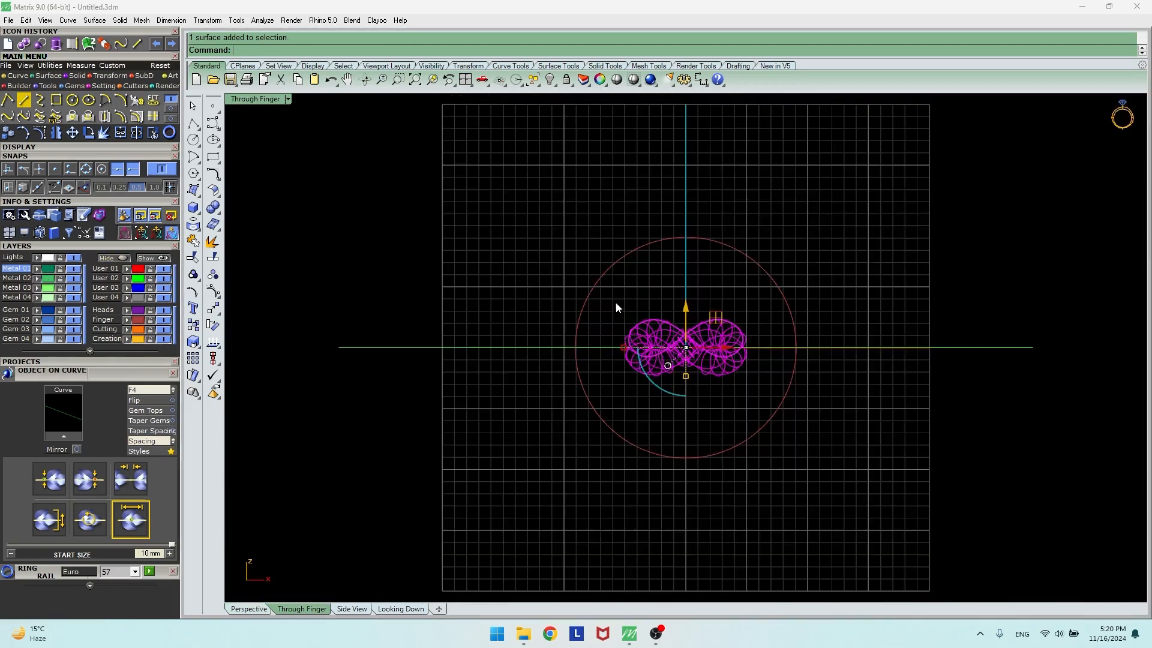
scroll(689, 340, up, 5)
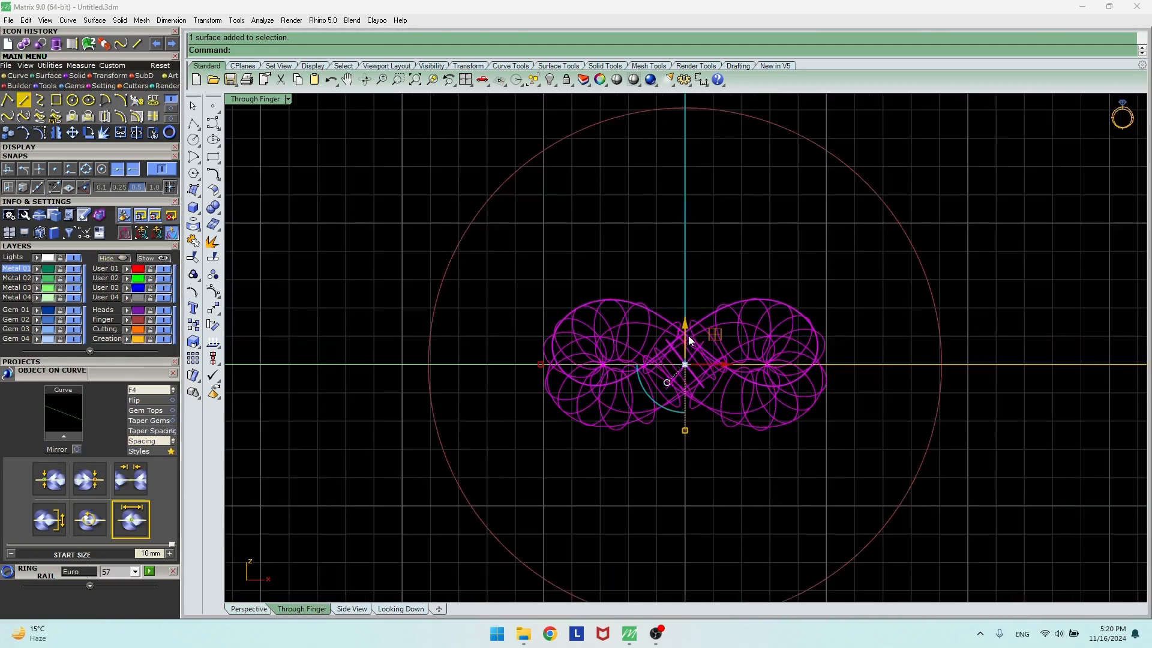
click(172, 372)
click(174, 371)
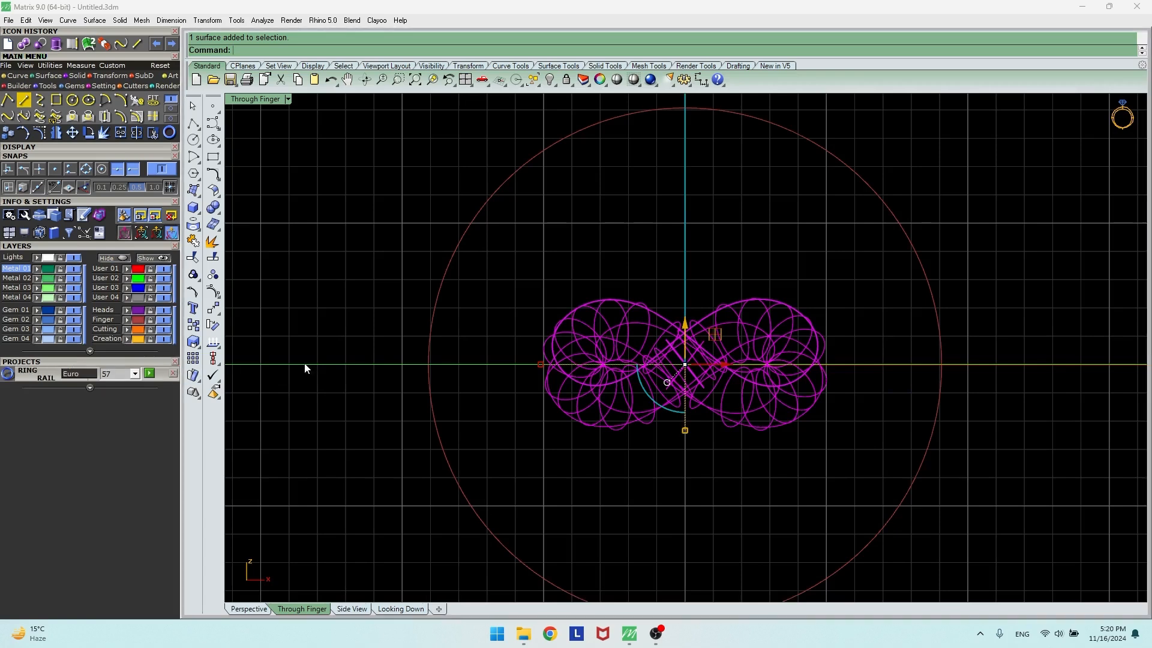
drag(687, 328, 686, 246)
key(Escape)
- Extract two lengthwise isocurves from the underside of the link onto the User 01 layer
click(255, 610)
right_drag(506, 434, 600, 337)
click(153, 116)
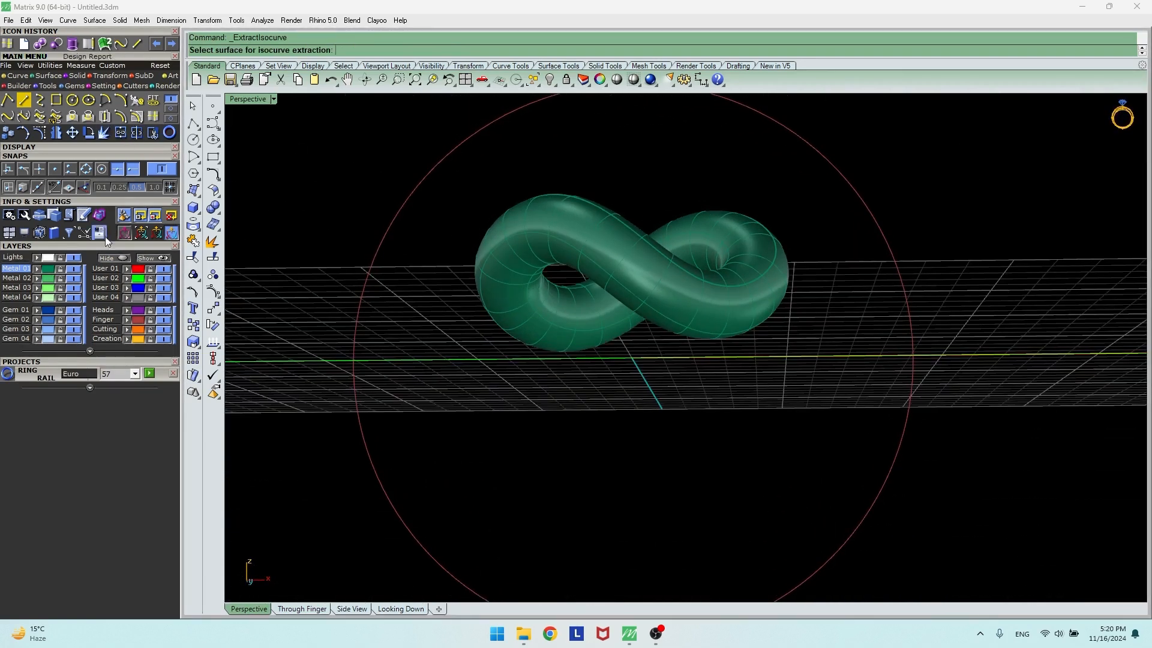
click(104, 269)
click(562, 279)
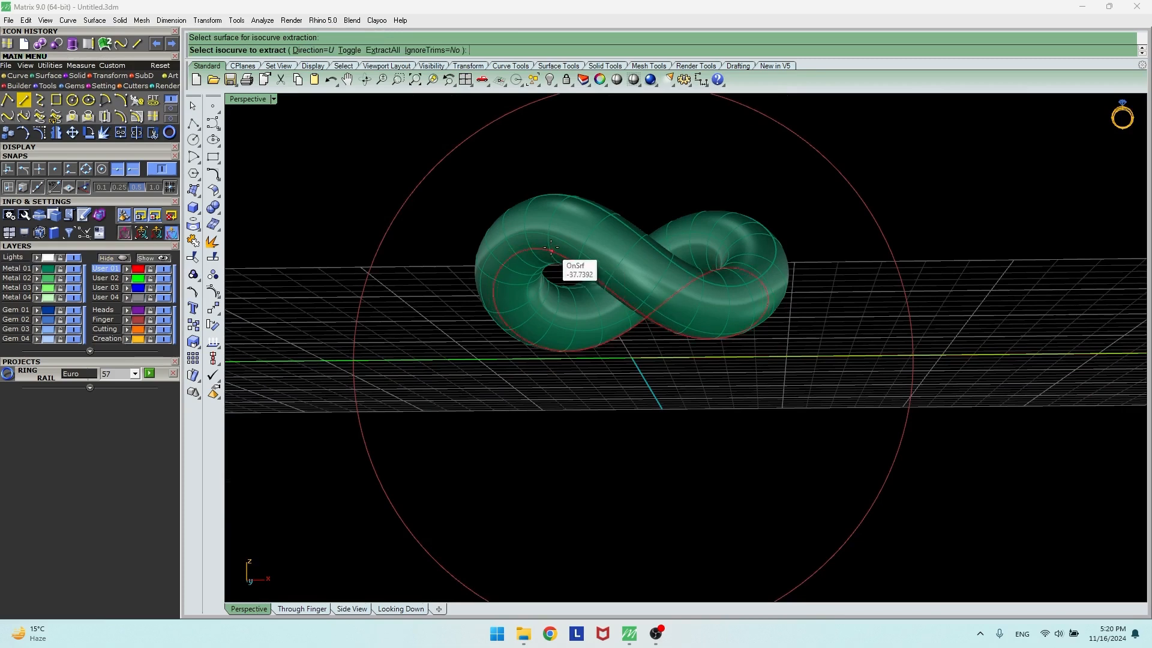
click(559, 298)
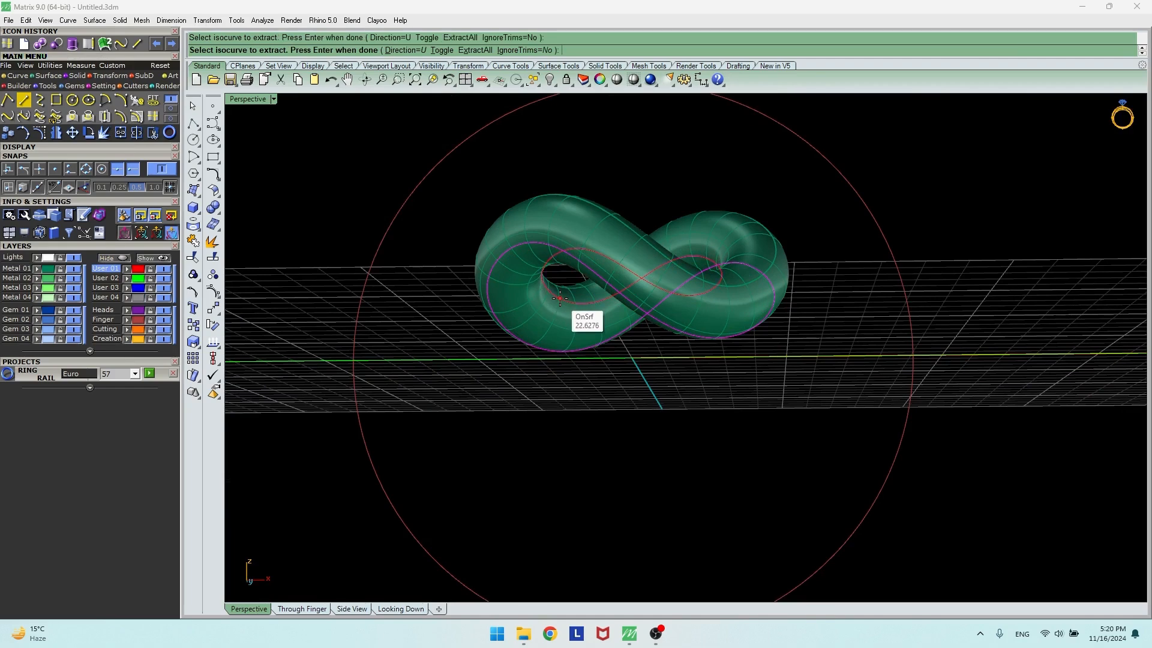
key(Return)
- Split the link surface with the two extracted isocurves and delete the underside strip between them
mouse_move(538, 318)
right_down()
mouse_move(535, 372)
mouse_move(512, 417)
mouse_move(532, 373)
mouse_move(531, 319)
right_up()
click(530, 319)
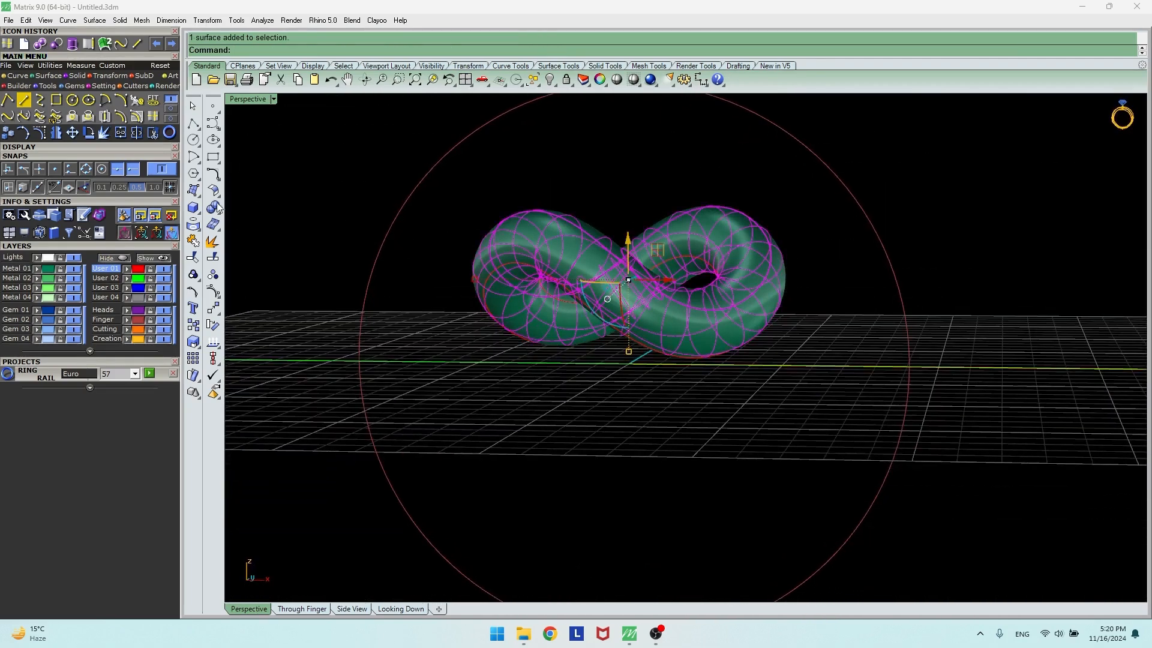
click(141, 136)
click(559, 300)
key(Return)
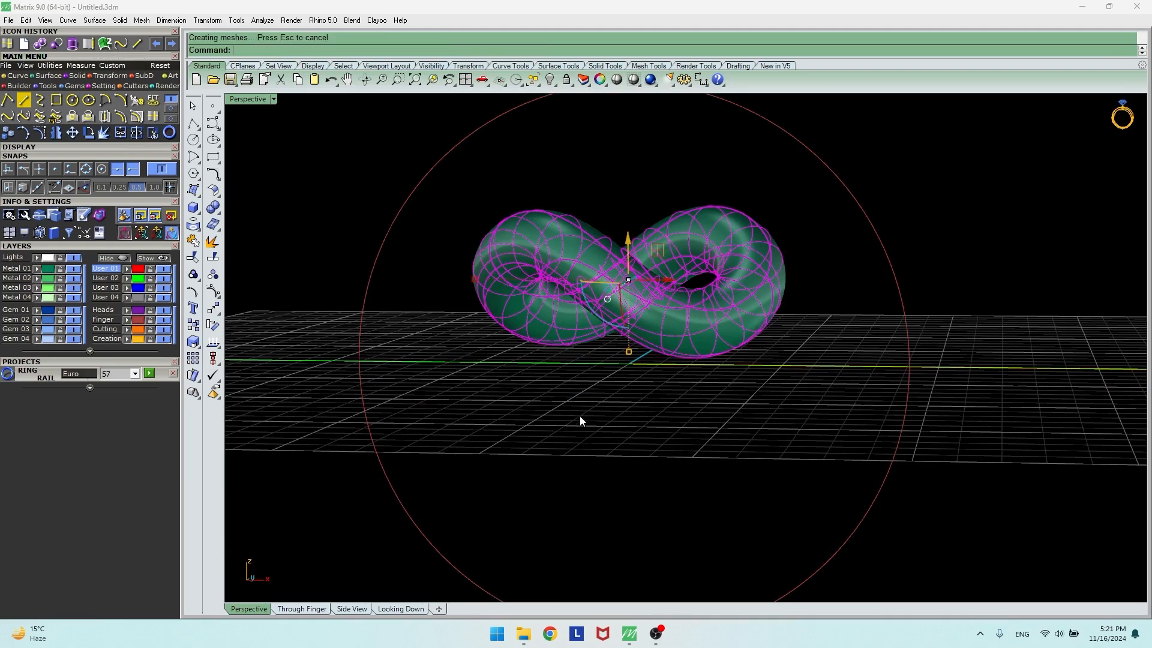
click(542, 324)
key(Delete)
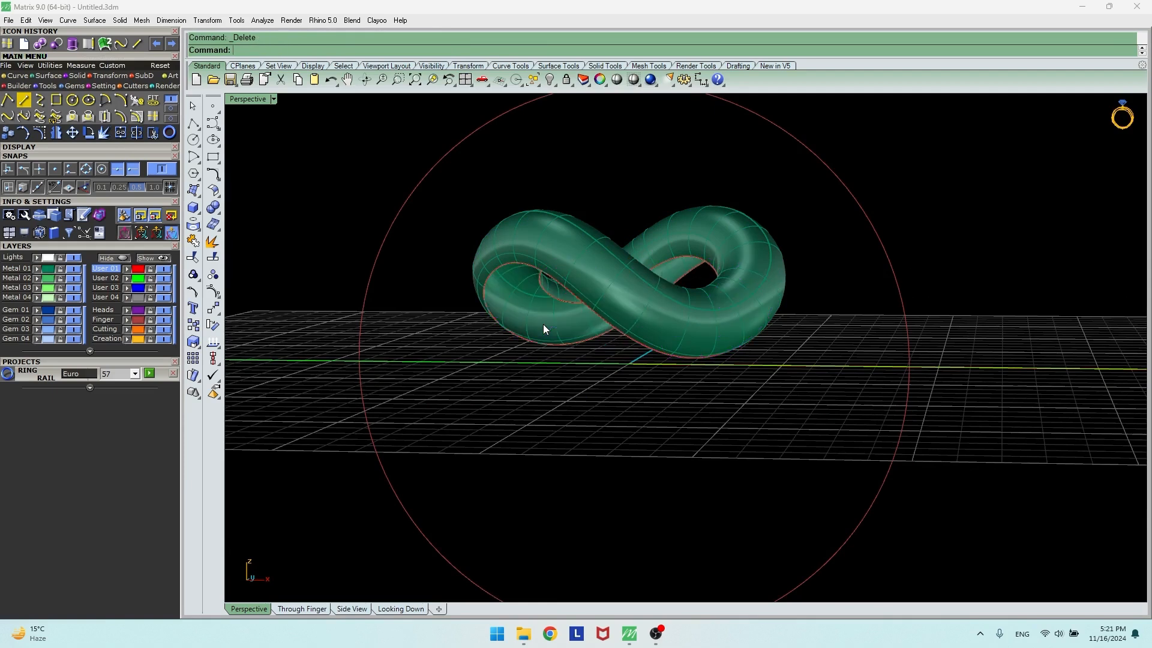
- Hide the Finger layer and project the two User 01 curves onto the Looking Down construction plane, deleting the input curves
click(163, 320)
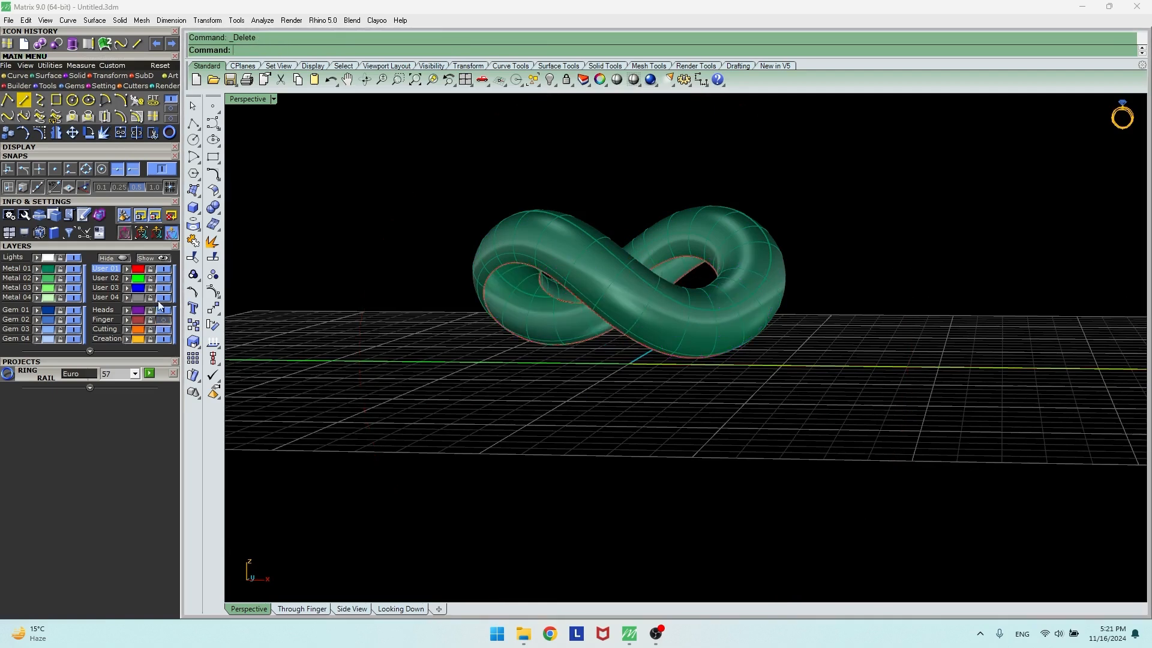
click(139, 270)
click(401, 609)
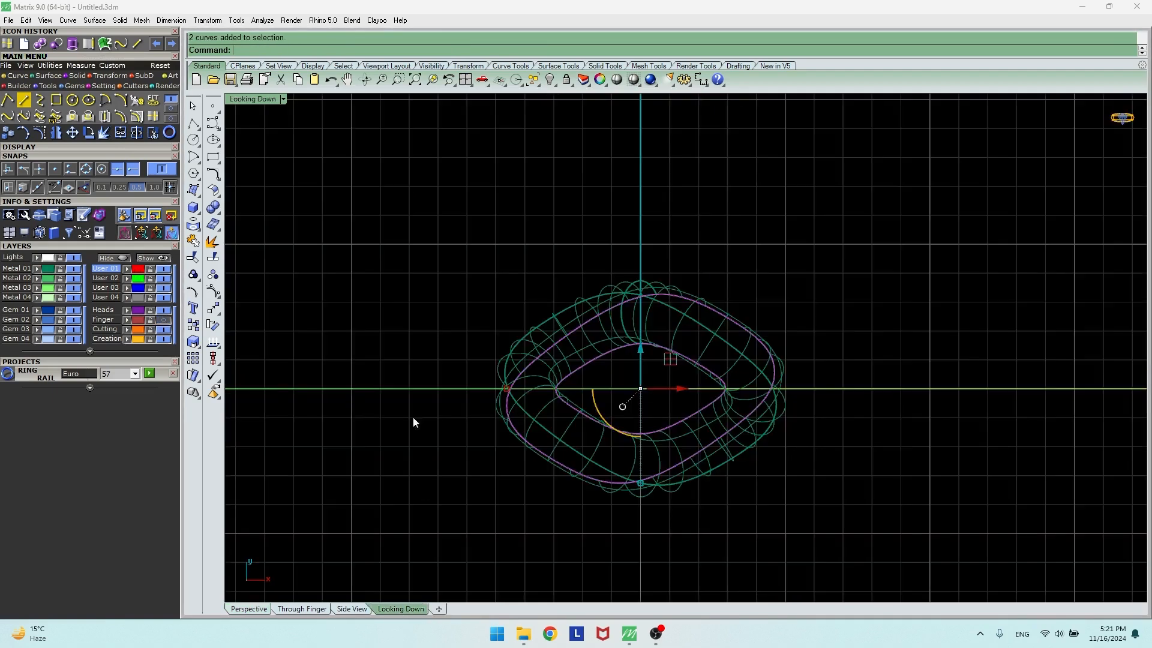
text(rojectToCPlane)
key(Return)
click(320, 49)
click(301, 289)
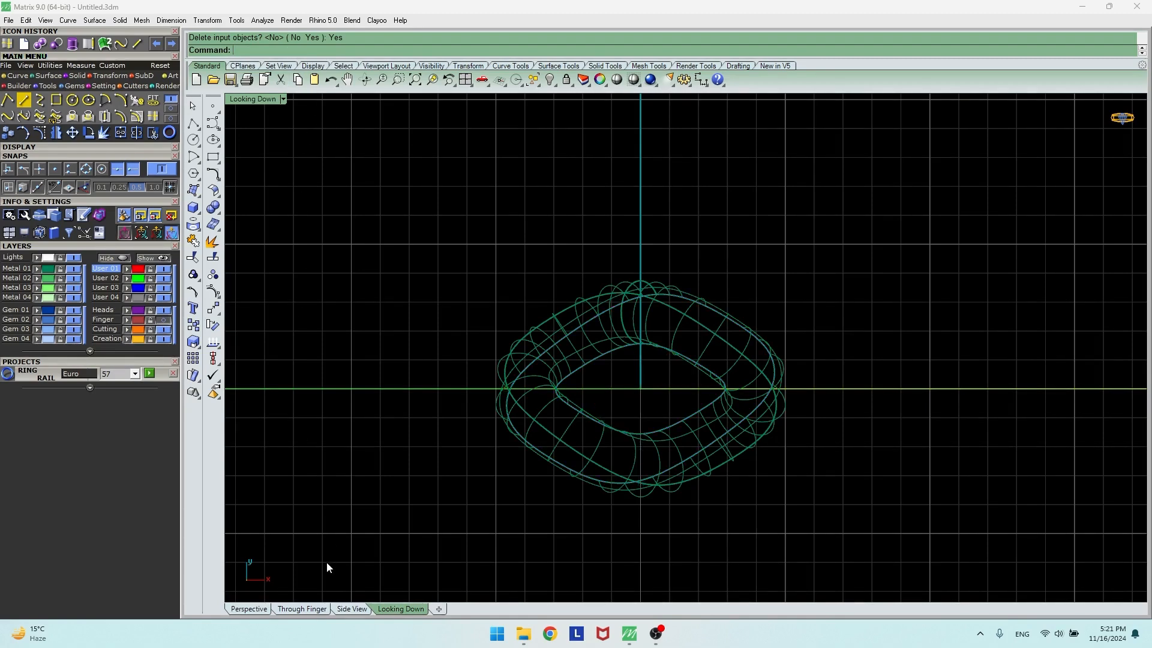
- Extrude the two projected curves on the Metal 01 layer about 5 mm downward as open surfaces, with Solid and BothSides set to No
click(263, 609)
mouse_move(405, 498)
right_down()
mouse_move(468, 435)
mouse_move(460, 481)
mouse_move(658, 369)
right_up()
click(659, 368)
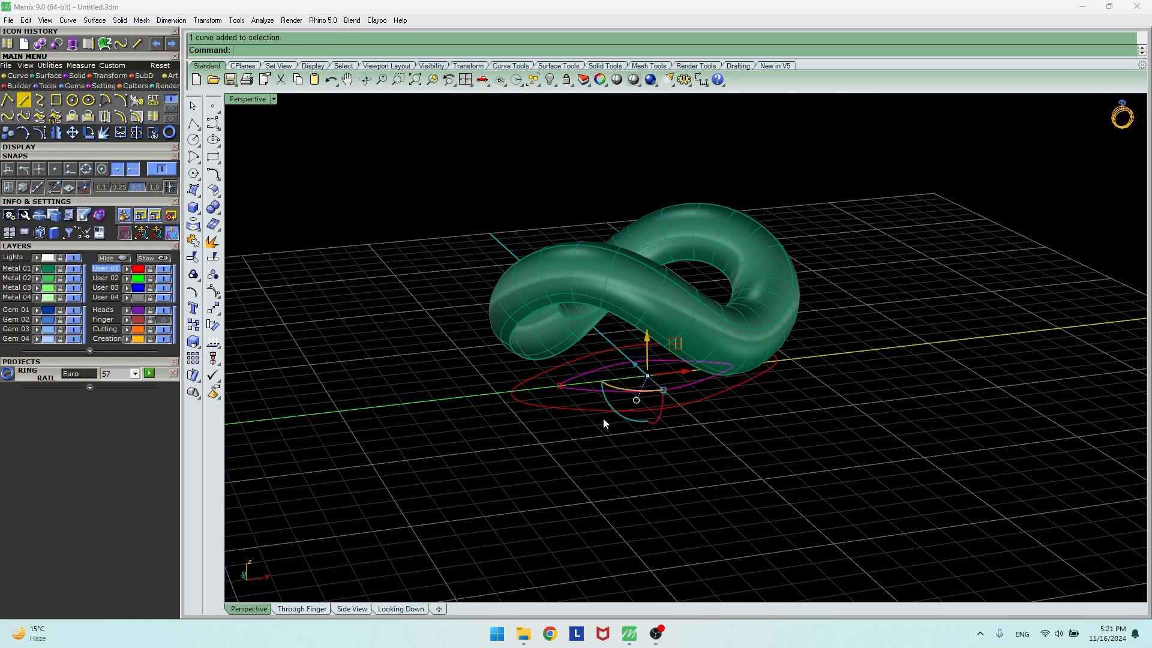
click(300, 609)
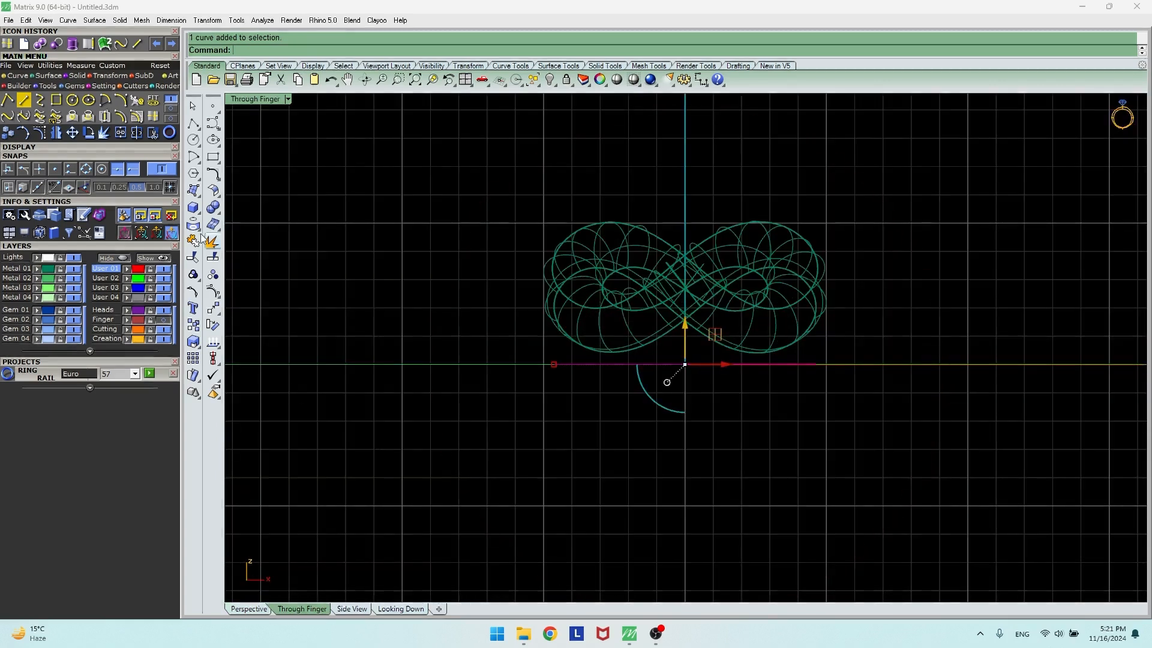
click(9, 270)
click(73, 45)
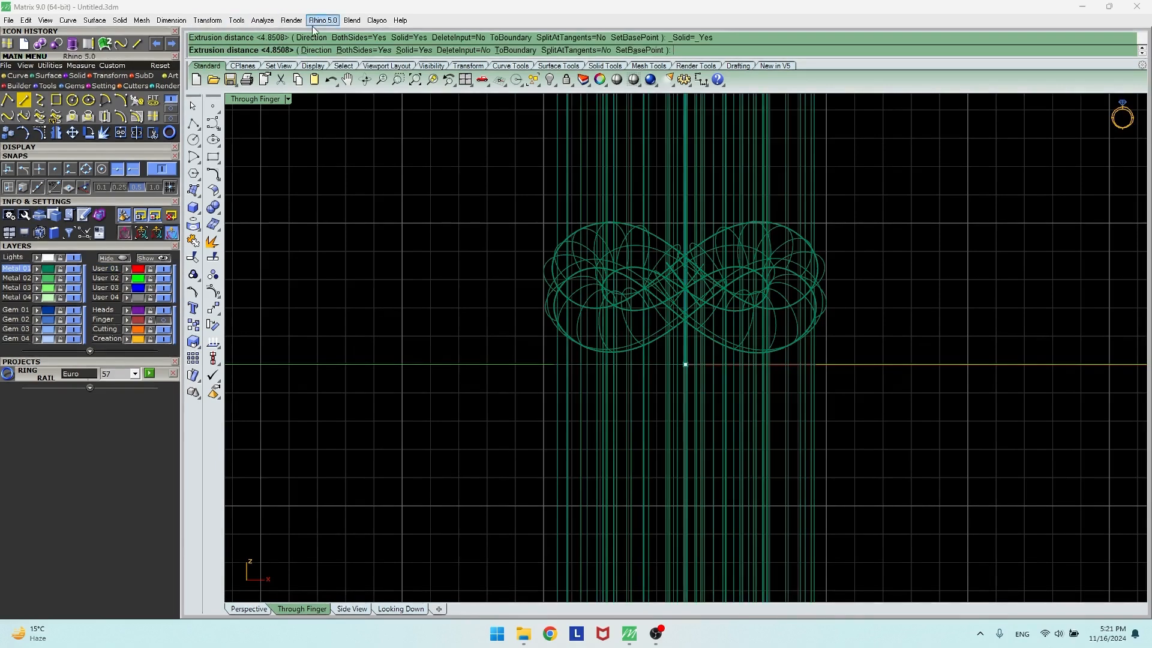
click(411, 49)
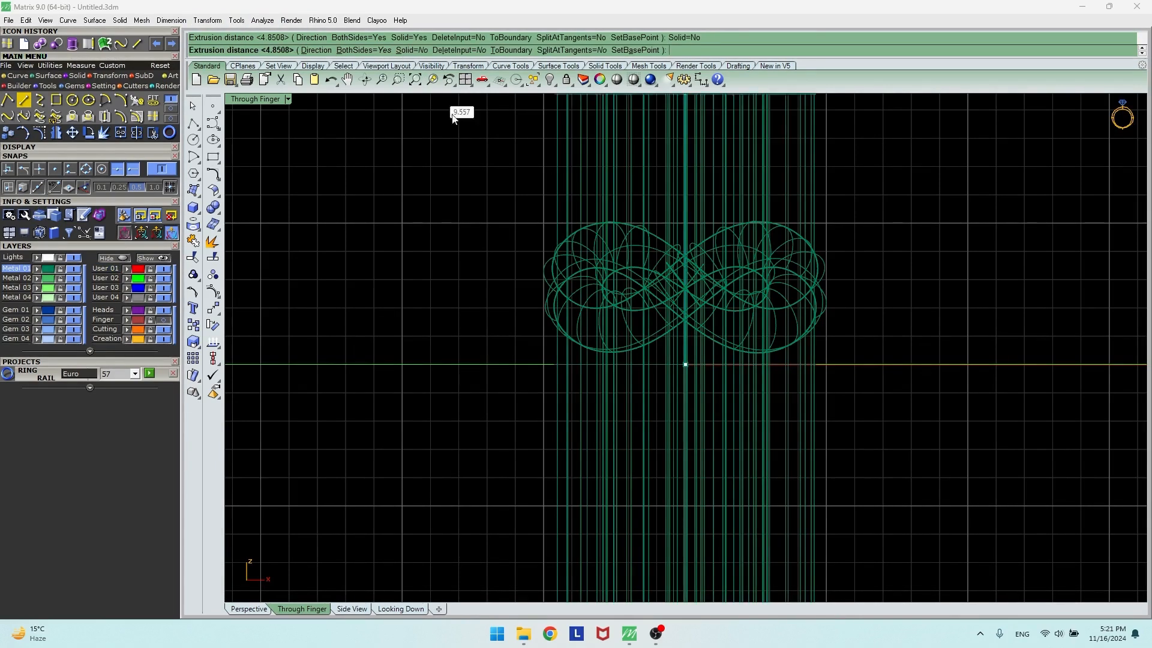
click(361, 50)
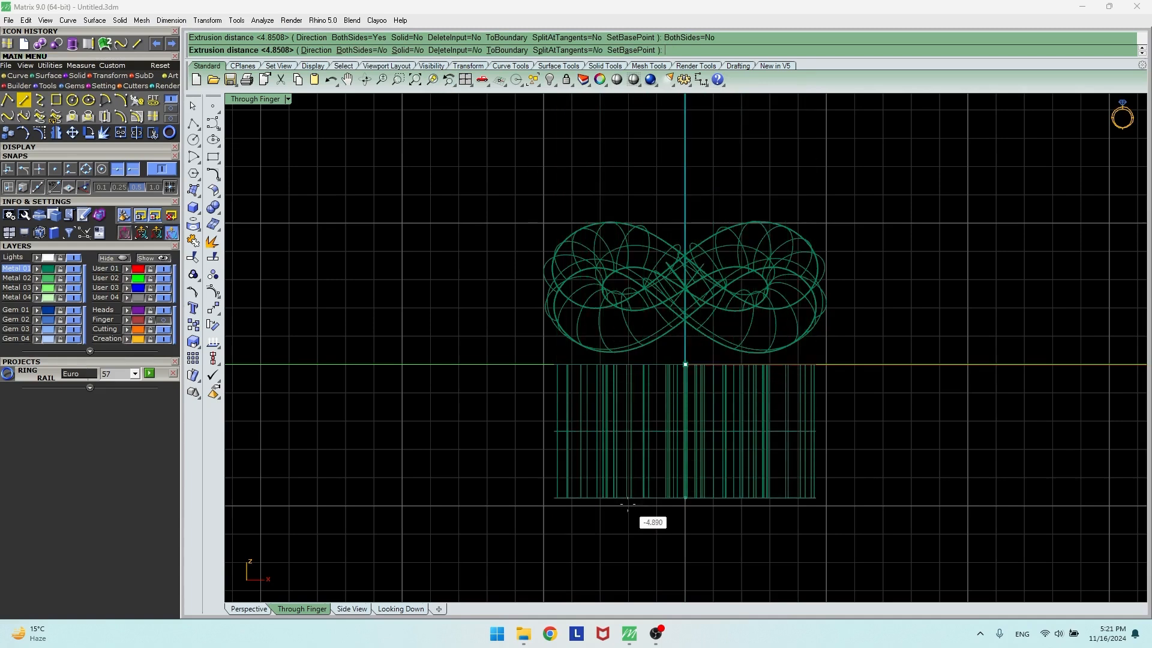
click(647, 517)
- Delete the two projected User 01 curves along the upper edges of the extruded walls
click(252, 609)
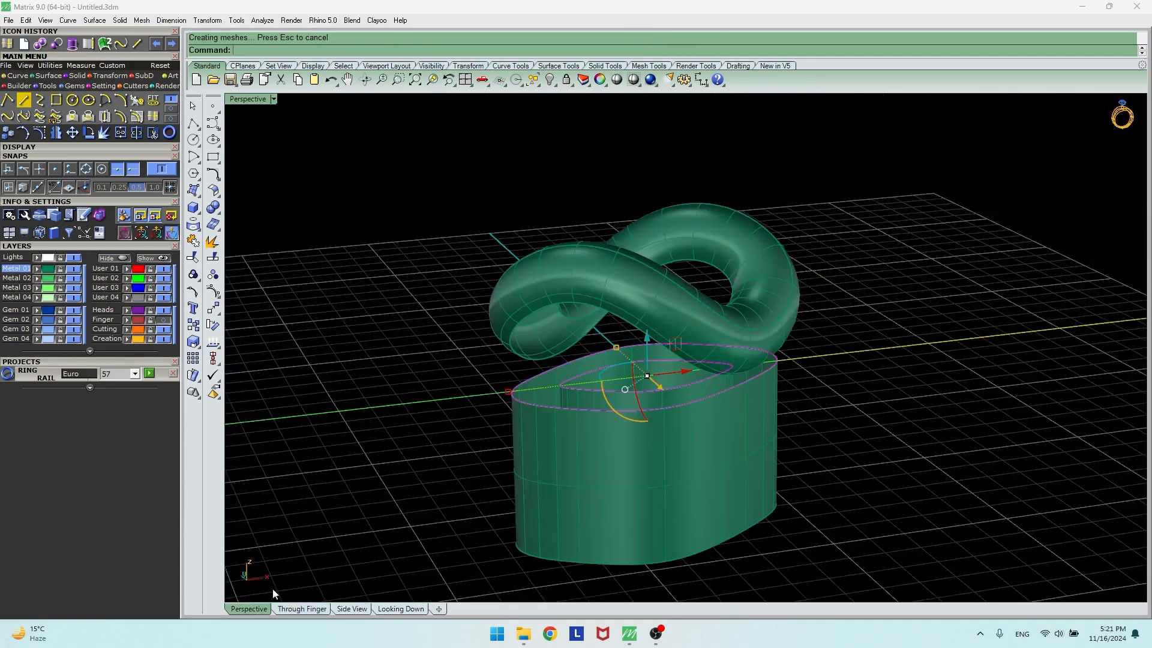
right_drag(480, 388, 237, 307)
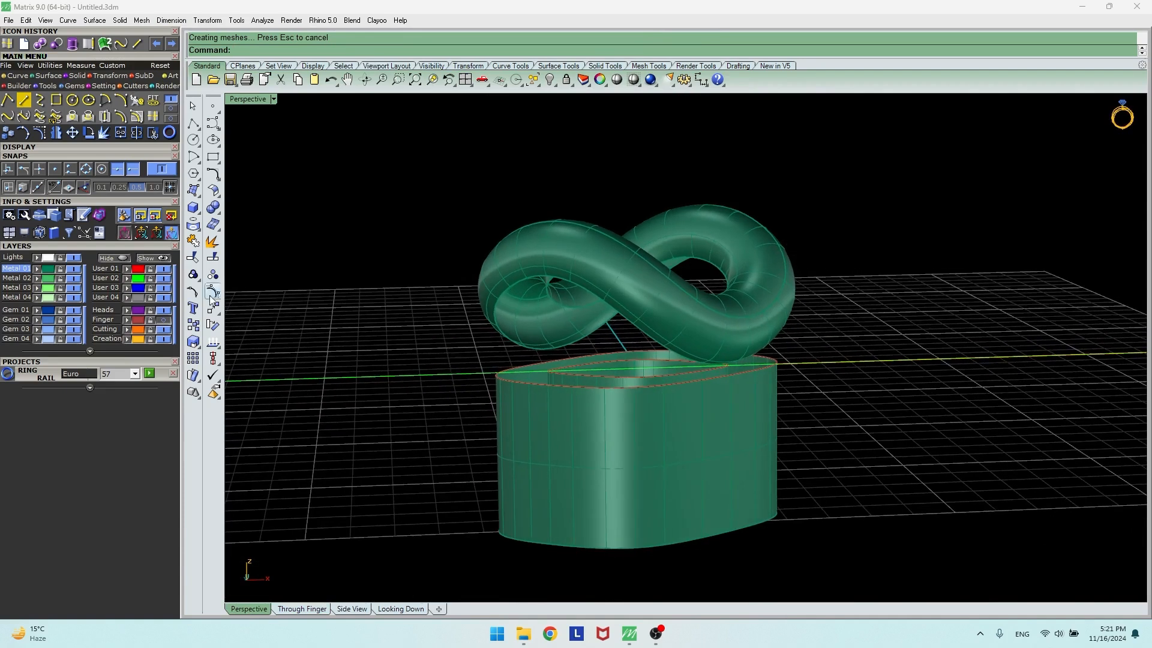
click(146, 271)
key(Delete)
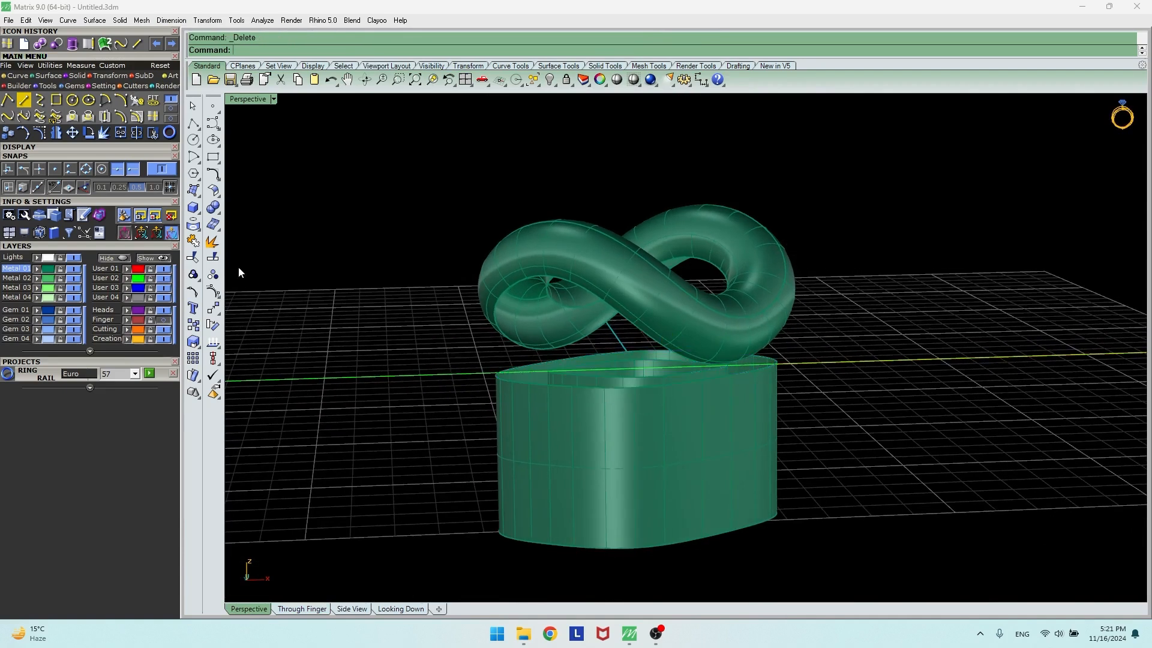
- Blend the link's inner lower edge to the upper edge of the inner extruded wall
click(52, 77)
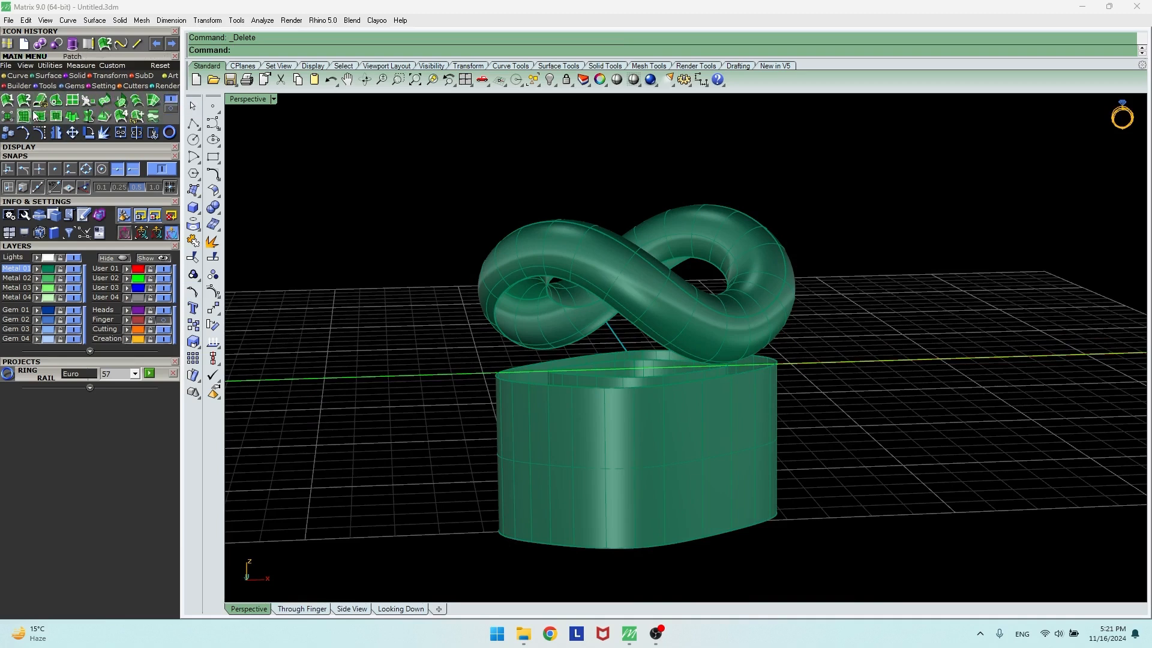
click(104, 100)
click(564, 303)
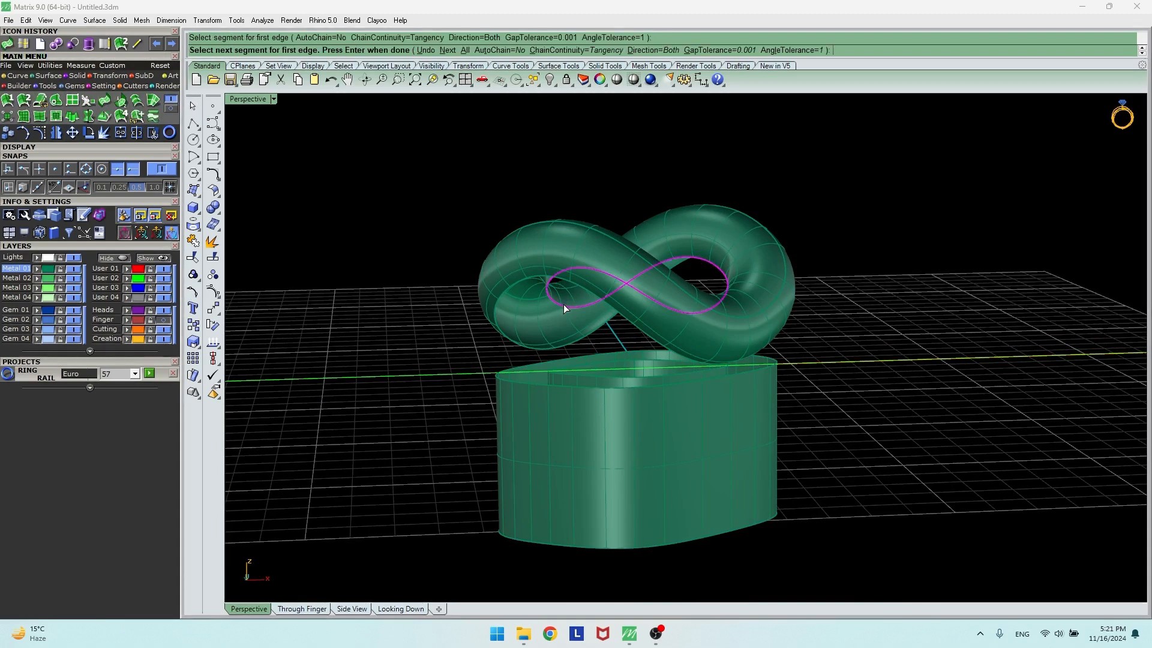
click(568, 377)
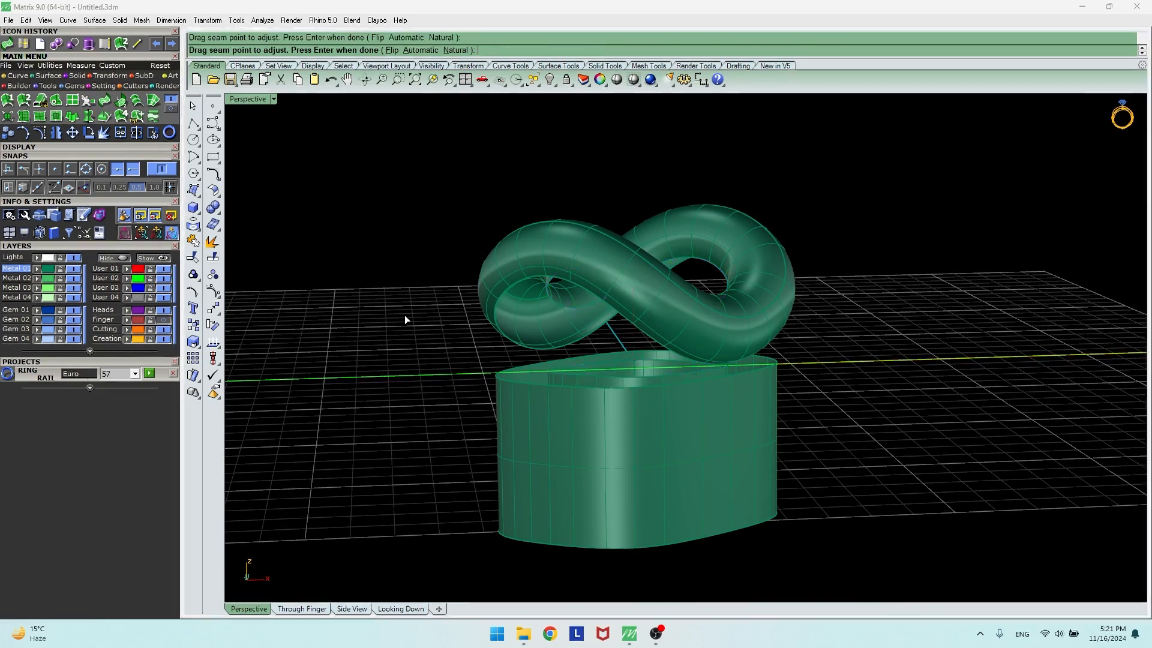
key(Return)
click(211, 229)
- Blend the link's outer lower edge to the outer extruded wall's upper edge, using Position continuity on both sides
right_click(378, 297)
click(512, 340)
click(528, 386)
key(Return)
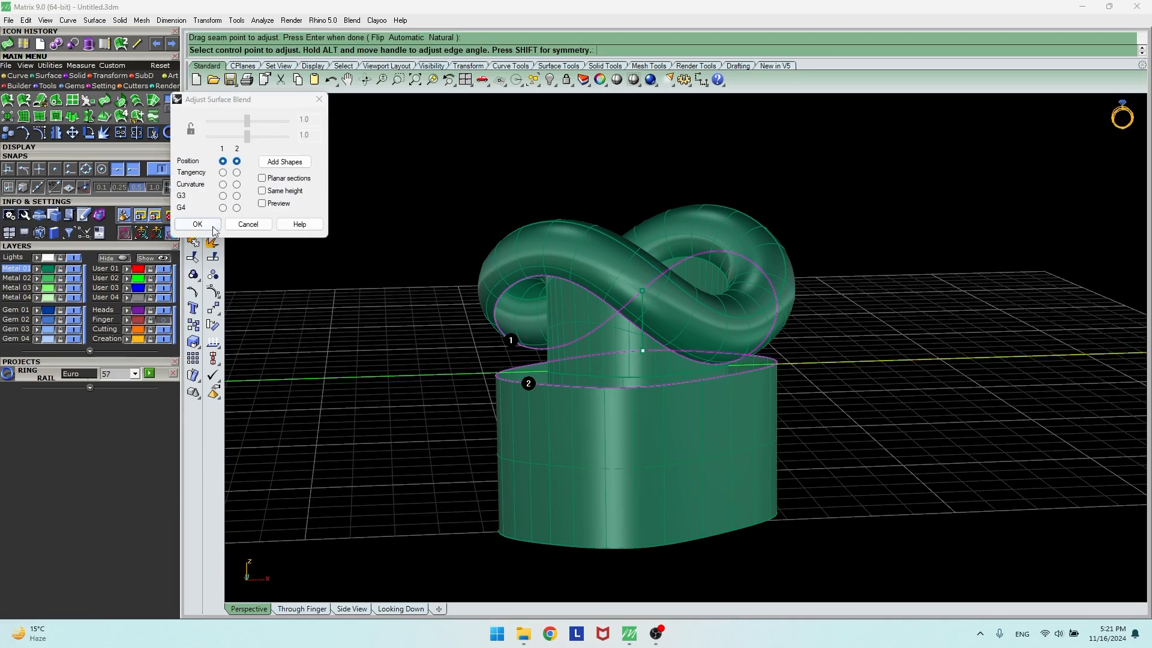
click(207, 226)
- Delete the inner and outer extruded walls below the construction plane
click(539, 483)
click(832, 461)
click(701, 509)
key(Delete)
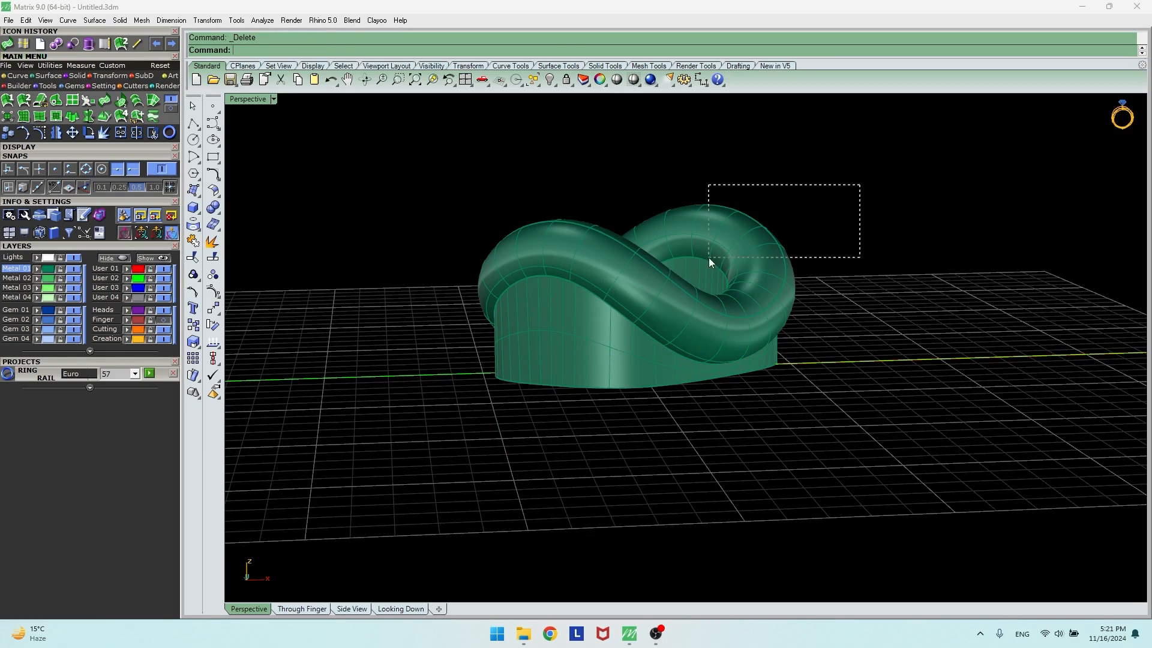
- Join the link and blend surfaces into one polysurface and cap its open underside
drag(484, 315, 483, 317)
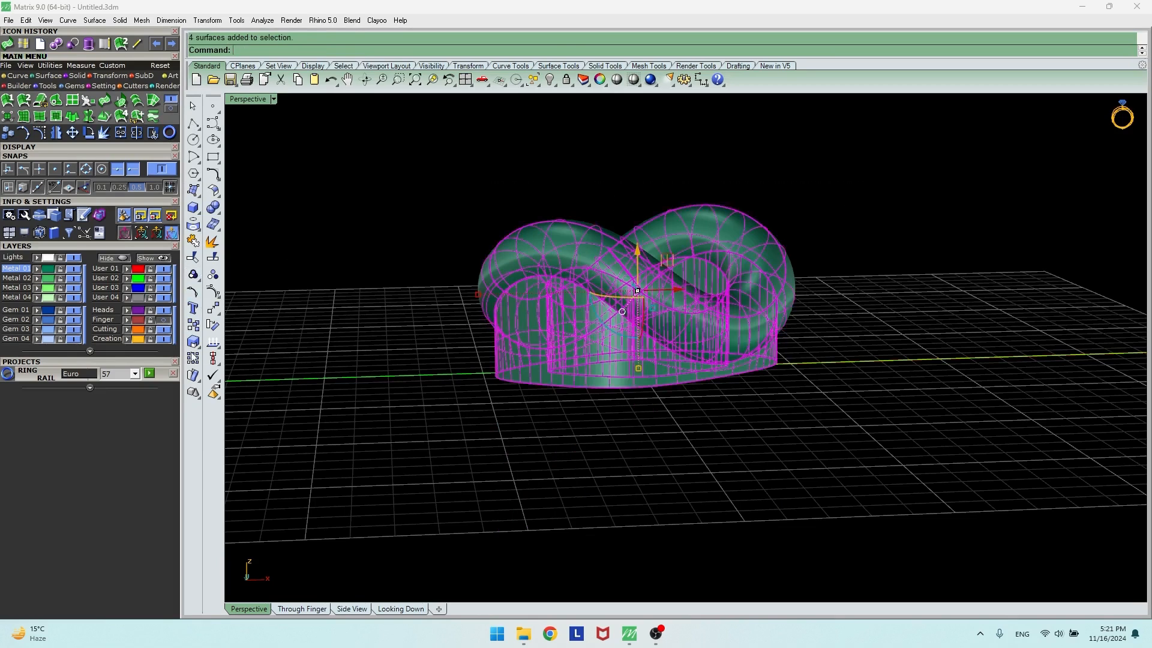
click(192, 241)
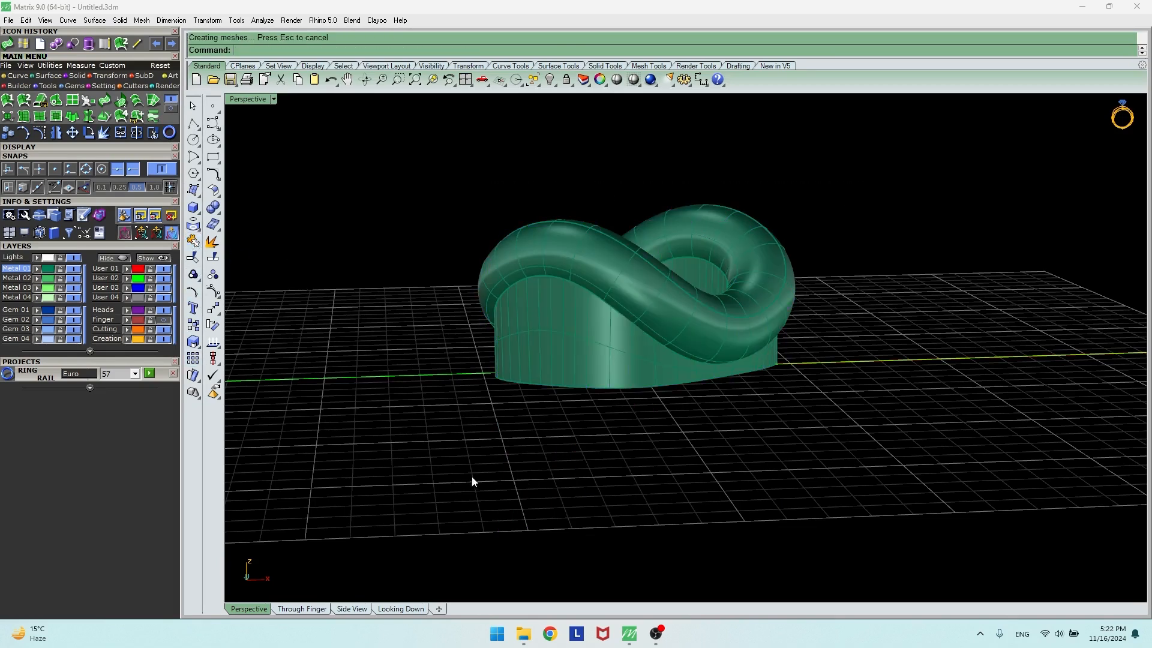
click(629, 289)
text(Cap)
key(Return)
click(664, 412)
right_drag(656, 308, 566, 380)
- Stretch the link slightly in both width and length in the Looking Down view
click(400, 608)
click(595, 278)
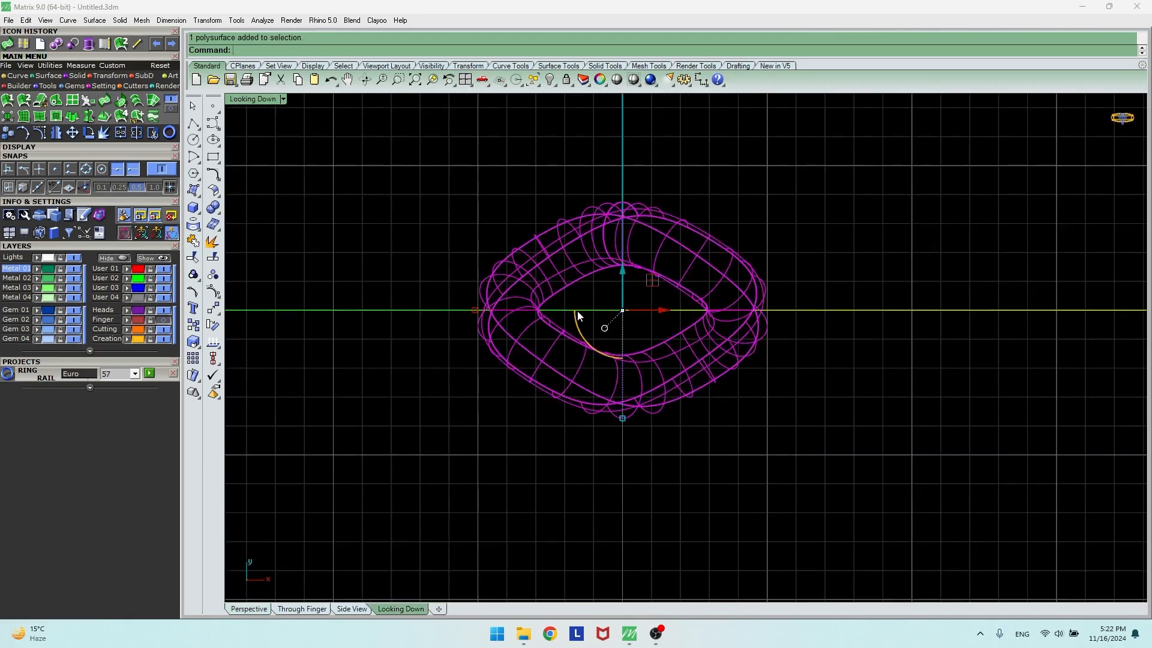
drag(622, 419, 618, 438)
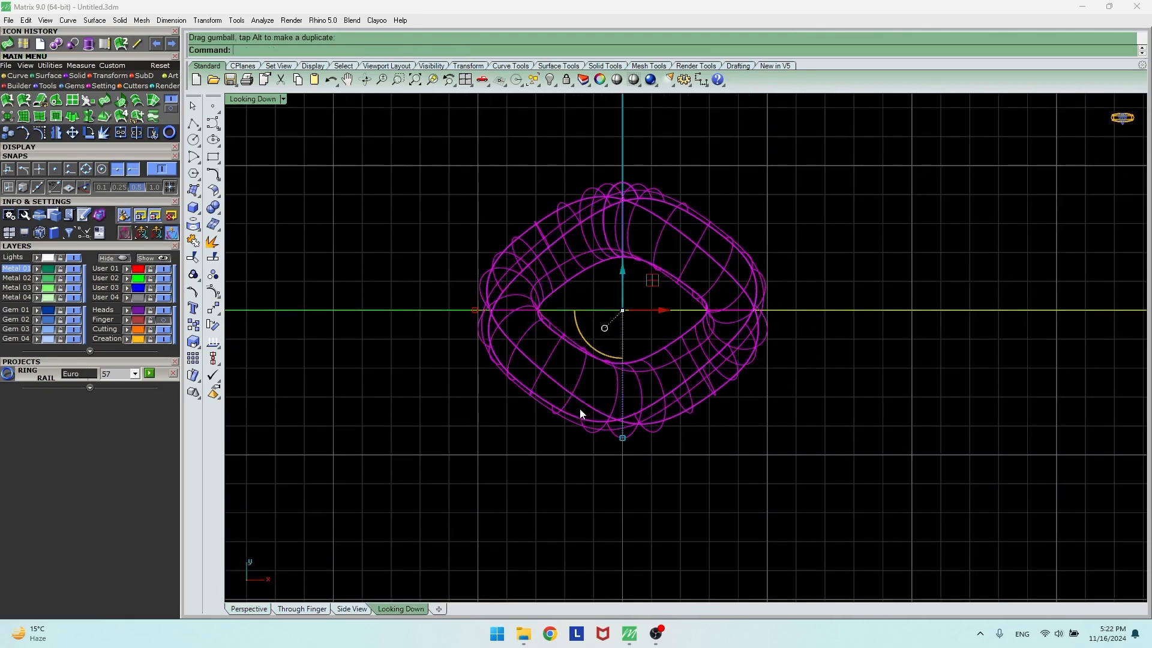
drag(475, 310, 454, 311)
key(Escape)
- Place two copies of the link in a row along the green axis, each overlapping its neighbour
scroll(599, 303, down, 3)
right_drag(599, 343, 596, 401)
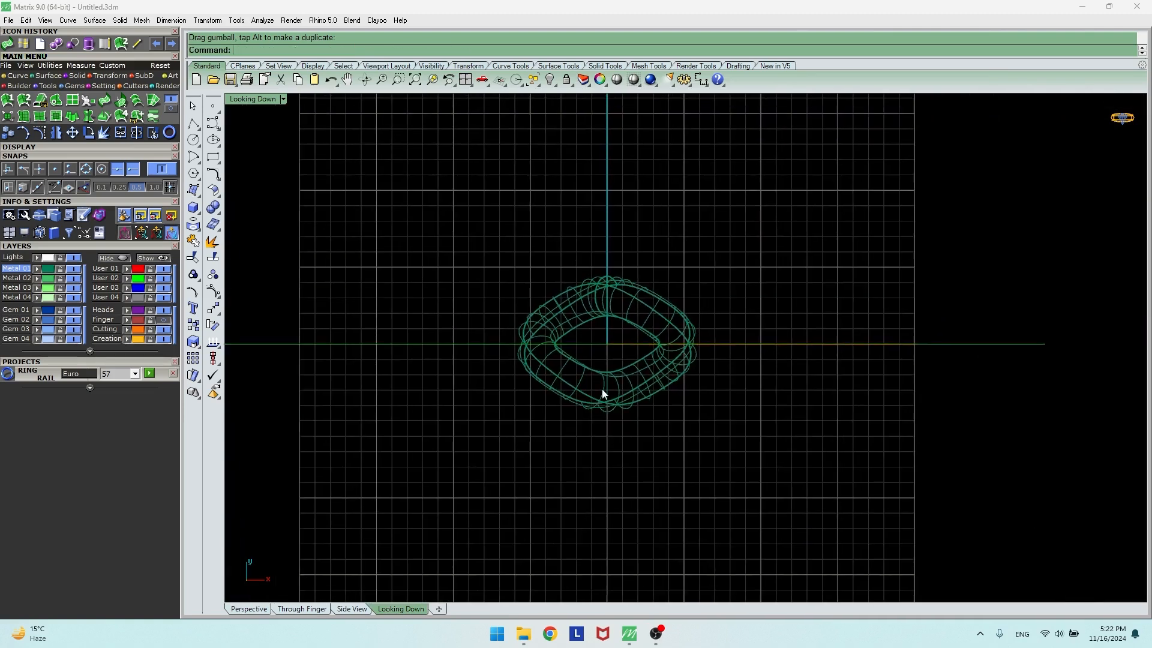
scroll(608, 337, up, 2)
drag(623, 306, 888, 339)
scroll(856, 339, up, 2)
scroll(857, 340, up, 1)
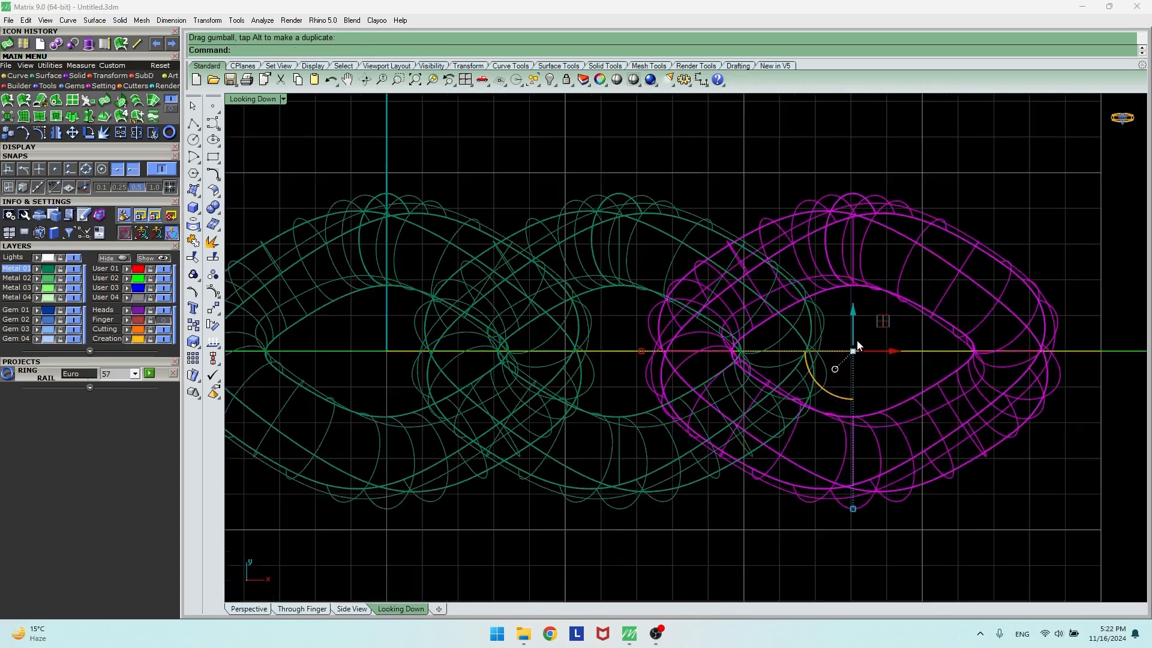
- Shorten the original link slightly along its length and check how the three links interlock in the Perspective view
click(626, 191)
click(658, 156)
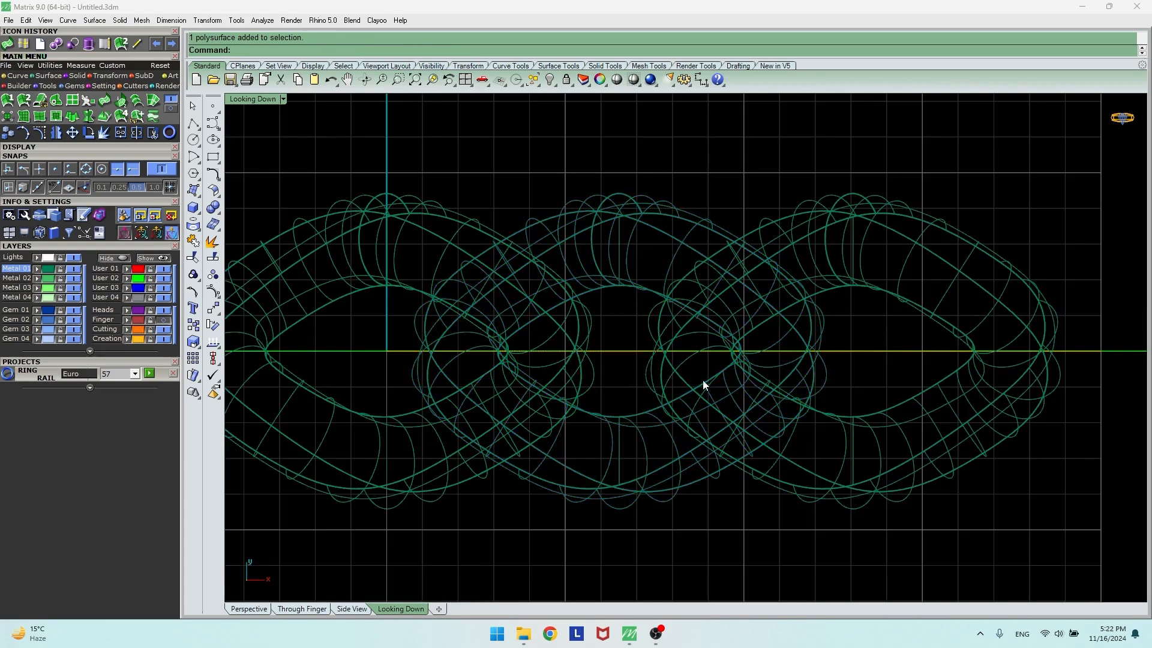
click(457, 363)
scroll(553, 367, down, 3)
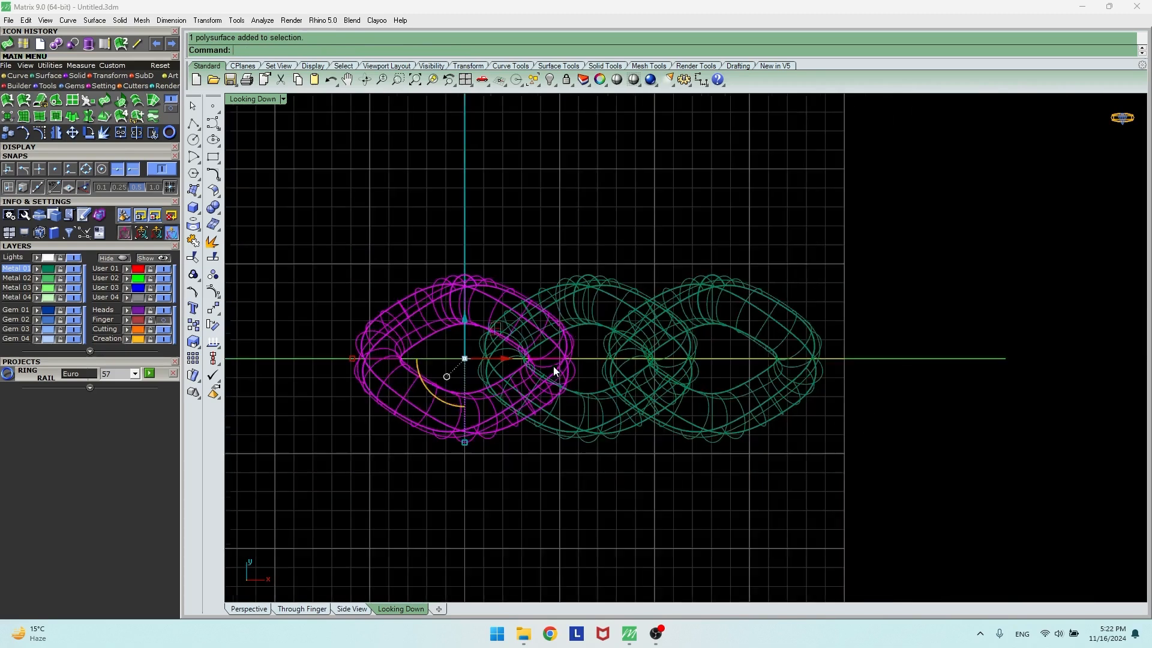
drag(353, 361, 386, 356)
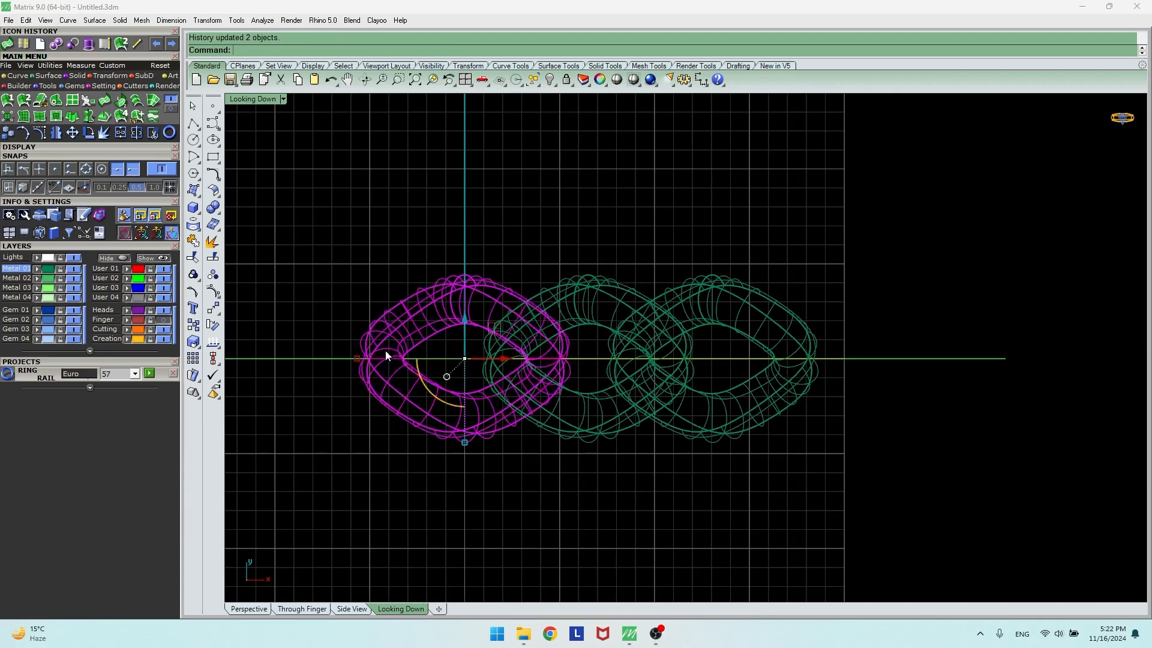
click(538, 253)
scroll(523, 288, up, 3)
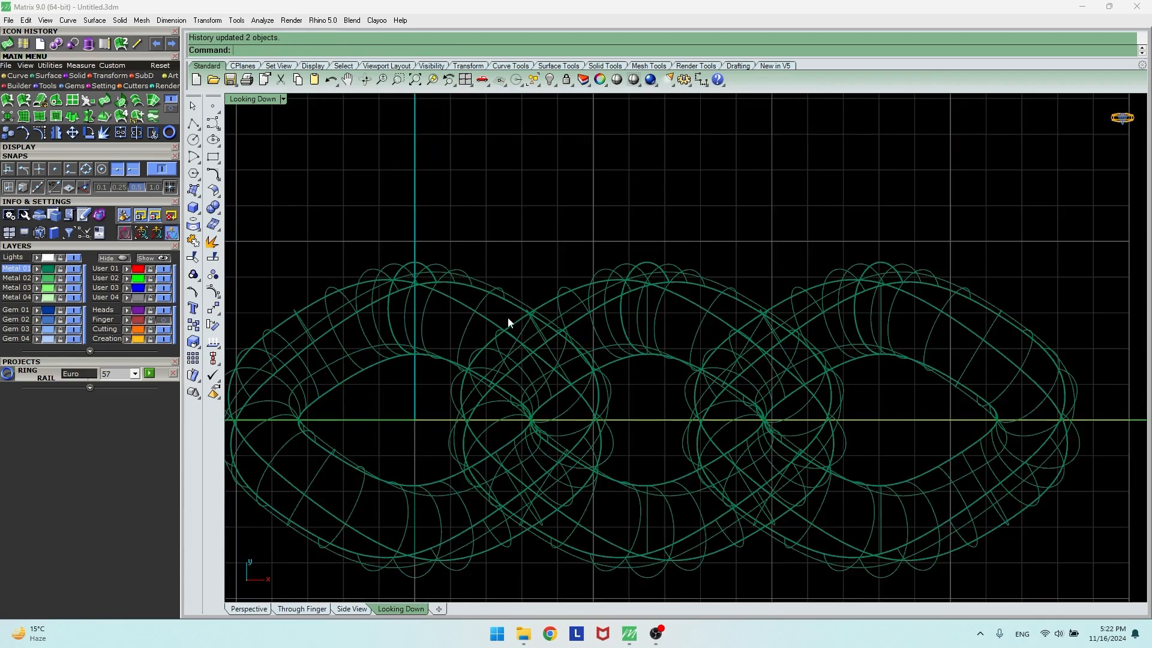
click(249, 609)
mouse_move(580, 389)
right_down()
mouse_move(514, 458)
mouse_move(561, 298)
mouse_move(560, 85)
mouse_move(514, 268)
mouse_move(558, 457)
right_up()
scroll(551, 430, down, 5)
right_drag(740, 359, 527, 479)
- Rotate copies of the two duplicated links 180 degrees about 0,0,0 to the opposite side of the original link
click(401, 609)
scroll(624, 456, down, 3)
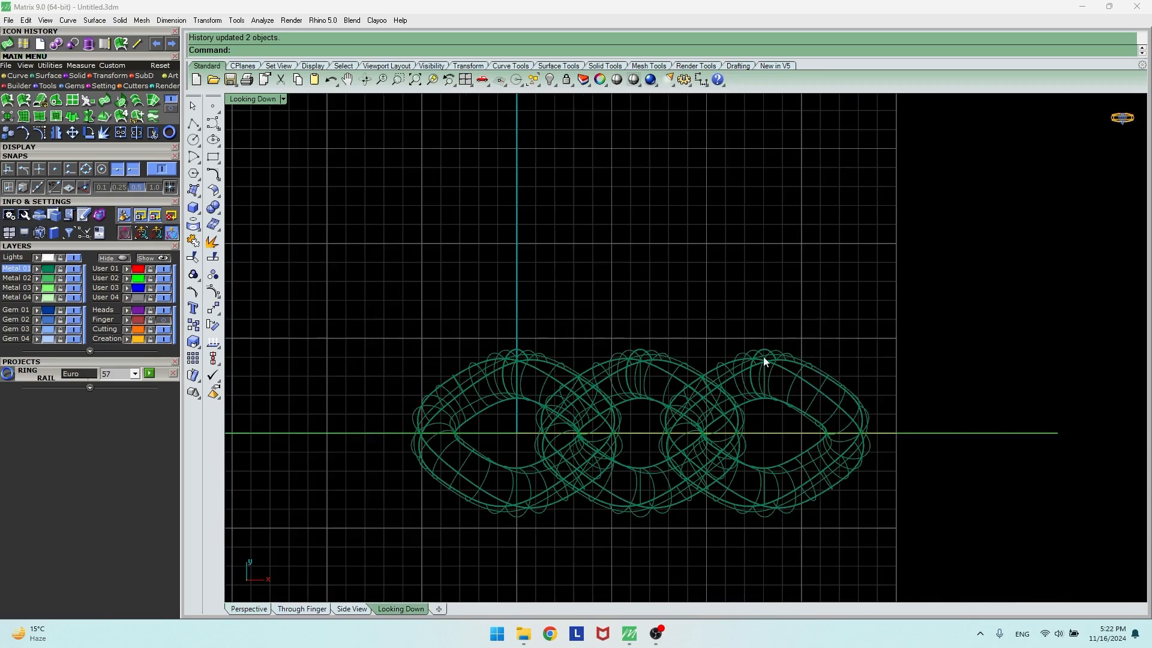
drag(598, 408, 600, 409)
click(90, 132)
text(0,0,0)
key(Return)
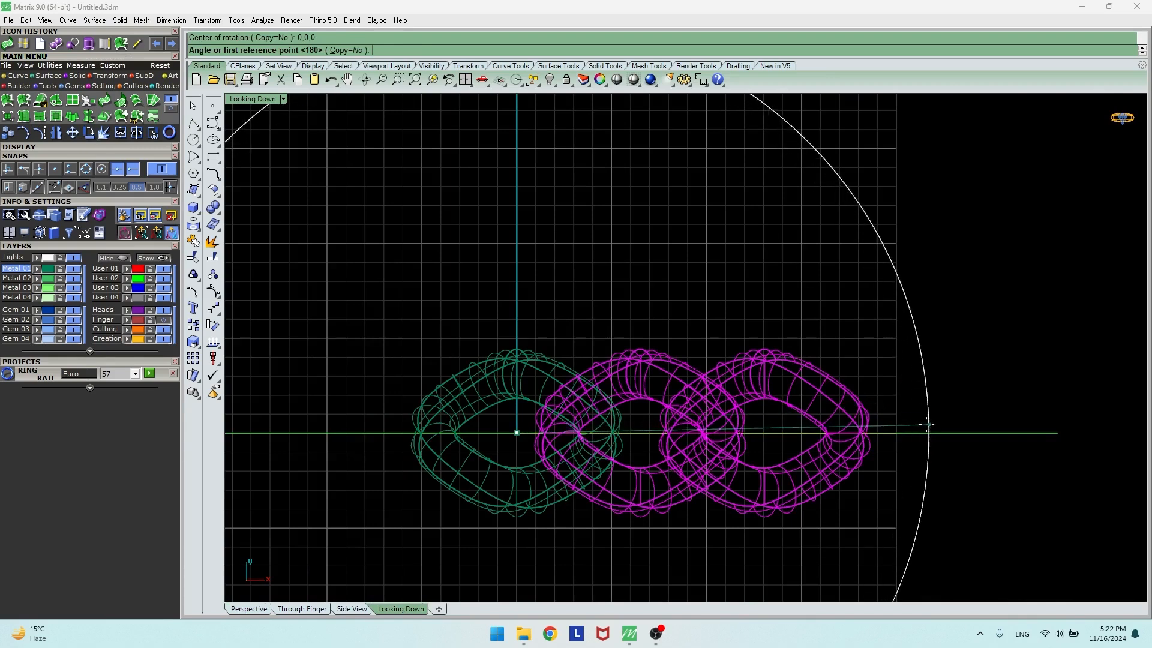
scroll(525, 217, down, 3)
scroll(525, 217, down, 1)
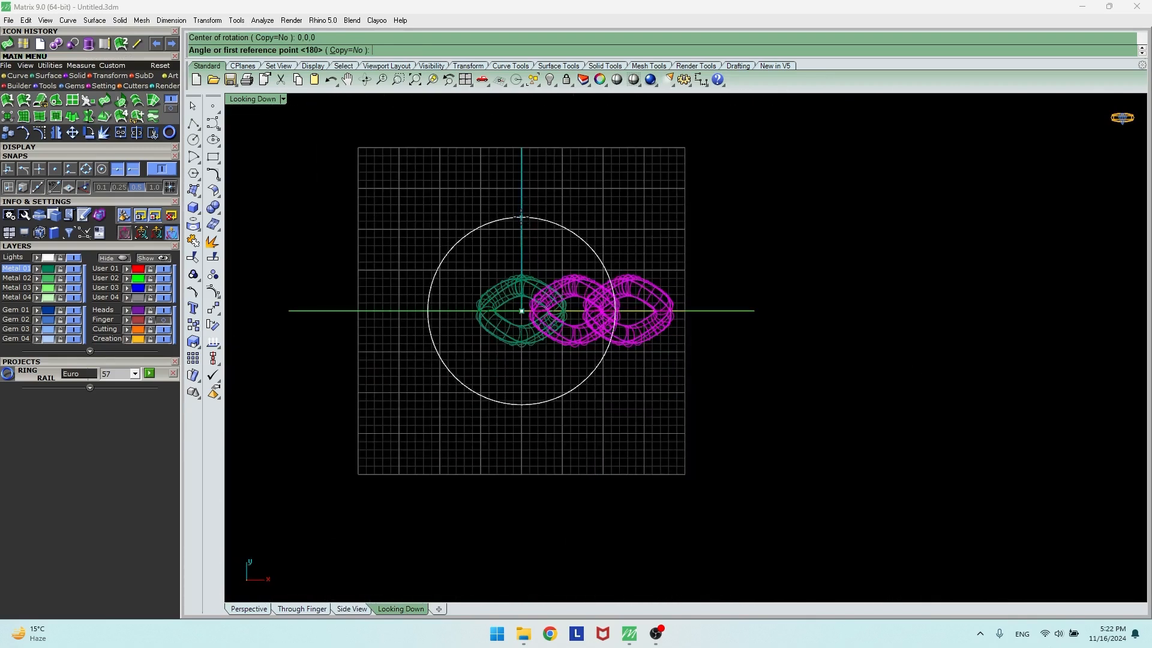
click(521, 218)
click(334, 50)
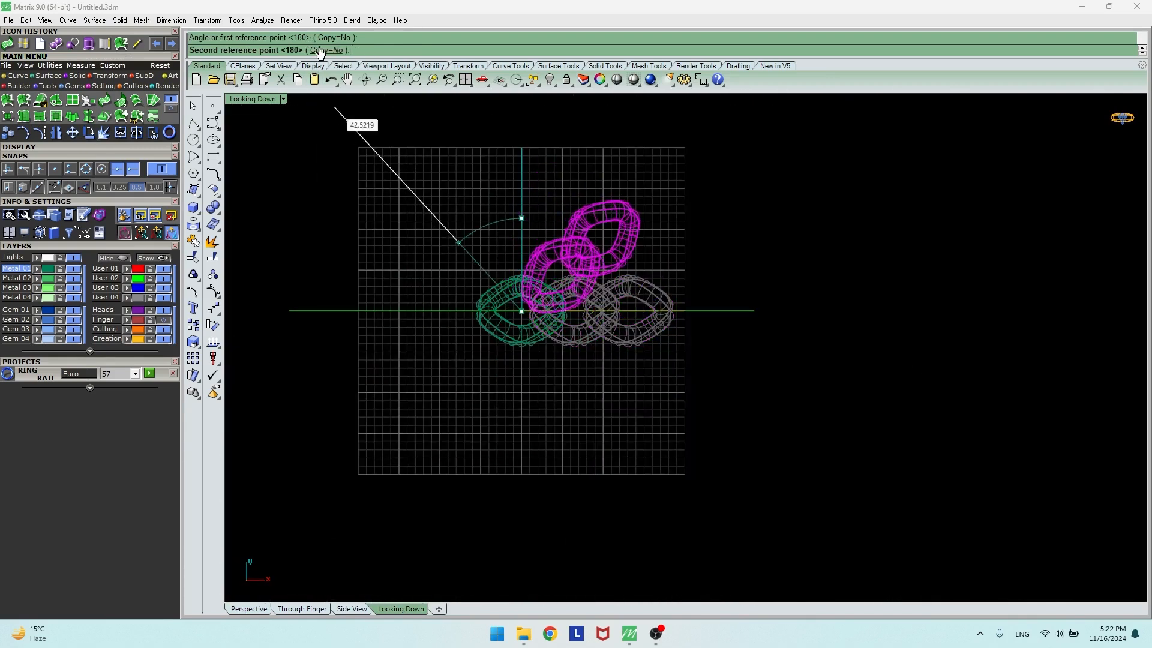
click(557, 475)
key(Return)
click(420, 454)
- Apply a bounding-box CageEdit to all five links on the User 01 layer, with Global as the region to edit
click(257, 608)
mouse_move(523, 290)
right_down()
mouse_move(545, 234)
mouse_move(512, 189)
right_up()
right_drag(530, 323, 531, 328)
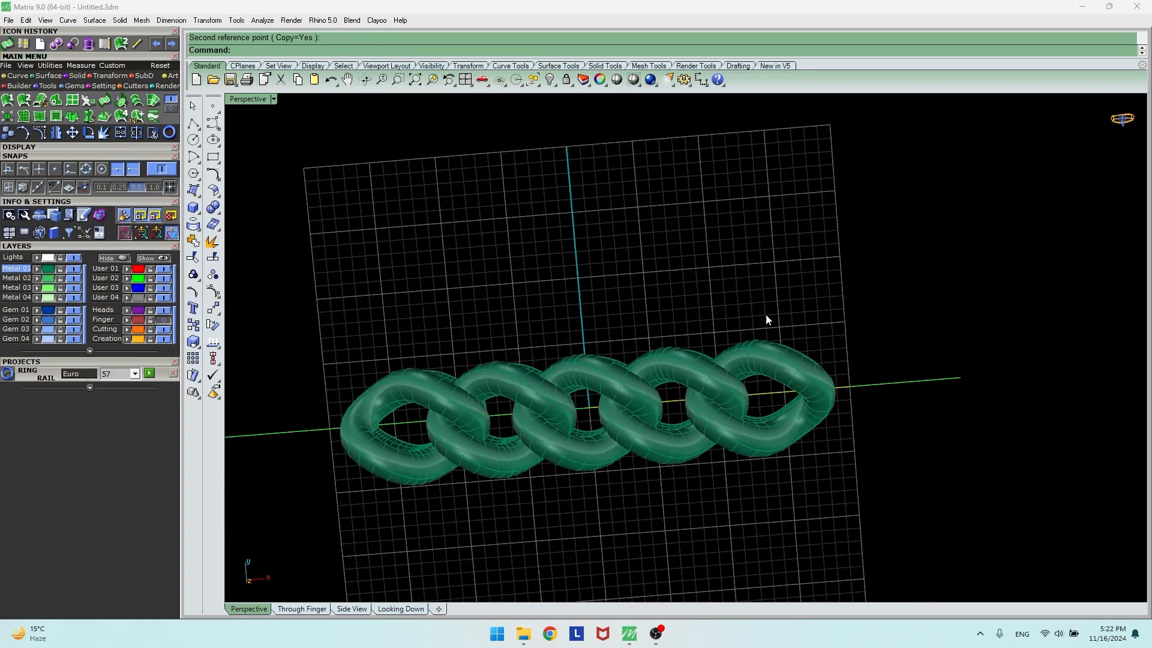
drag(332, 392, 329, 391)
click(348, 323)
right_drag(350, 322, 332, 292)
drag(351, 339, 352, 340)
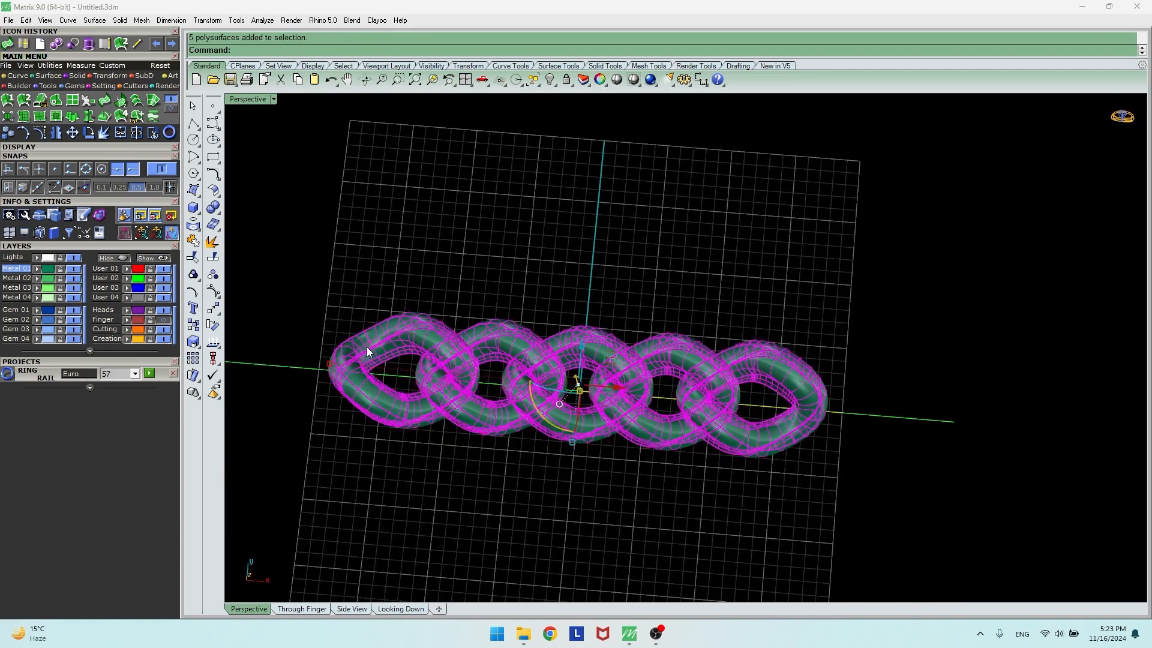
click(108, 269)
click(111, 76)
click(151, 115)
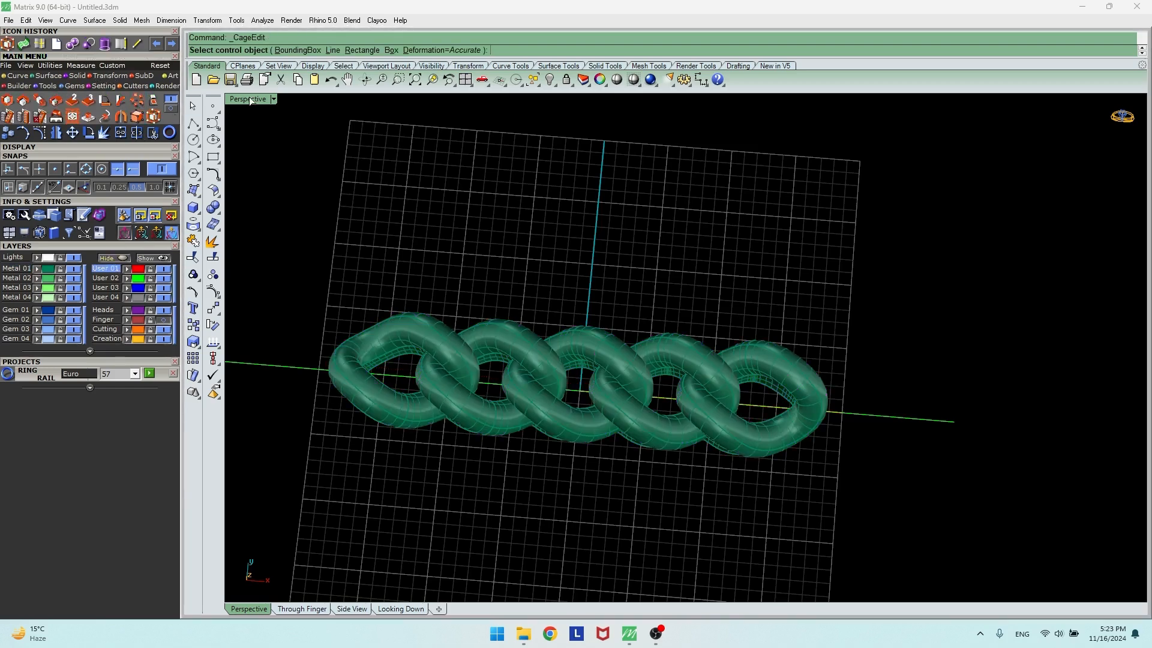
click(305, 50)
click(345, 52)
right_click(389, 151)
right_click(389, 151)
- Lower the upper three rows of cage points in the Through Finger view to flatten the chain
click(302, 609)
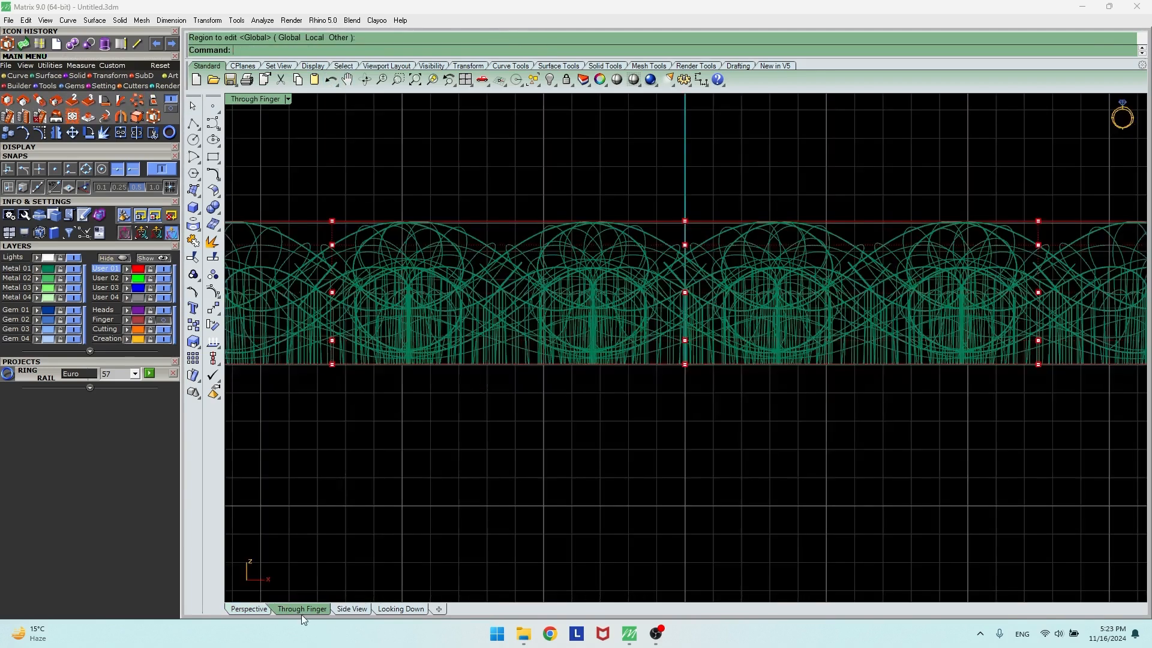
drag(372, 321, 883, 380)
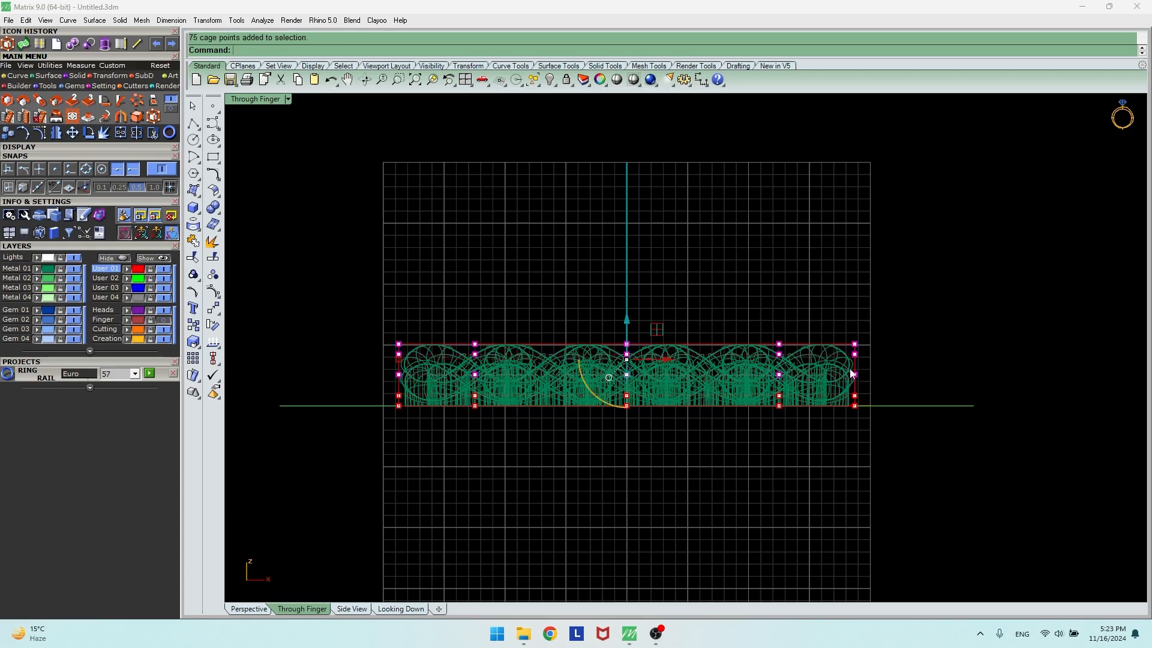
drag(623, 320, 622, 335)
- Arch the chain's upper side by lowering the upper cage points of the outer columns and raising those of the centre column
drag(381, 322, 503, 372)
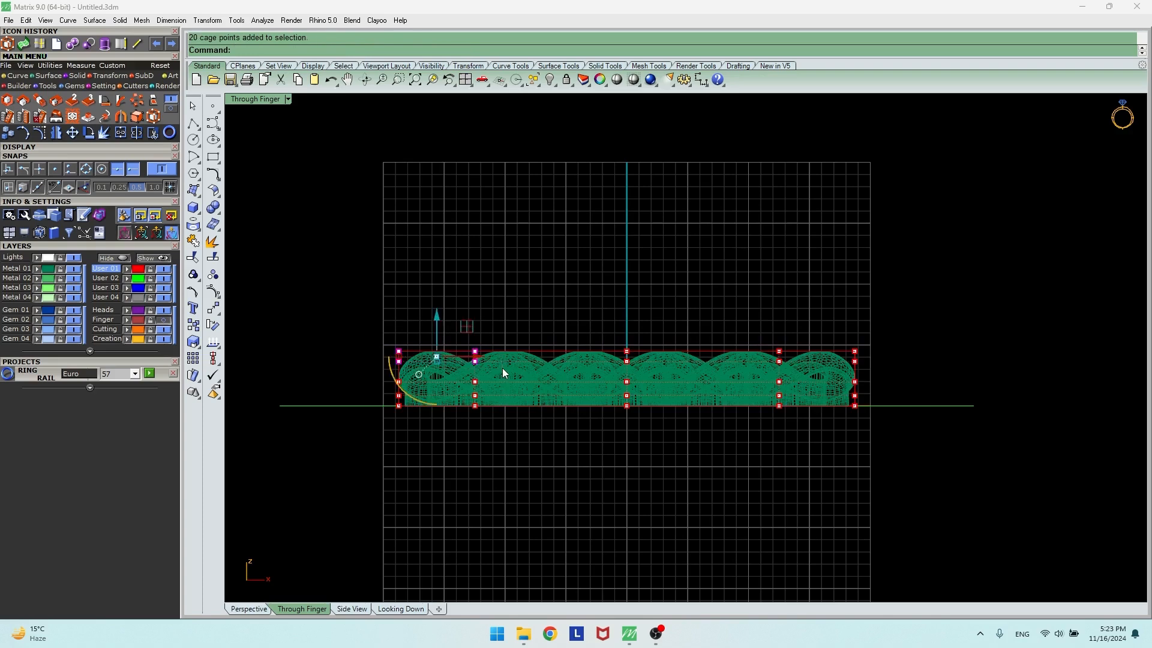
shift+drag(721, 324, 892, 384)
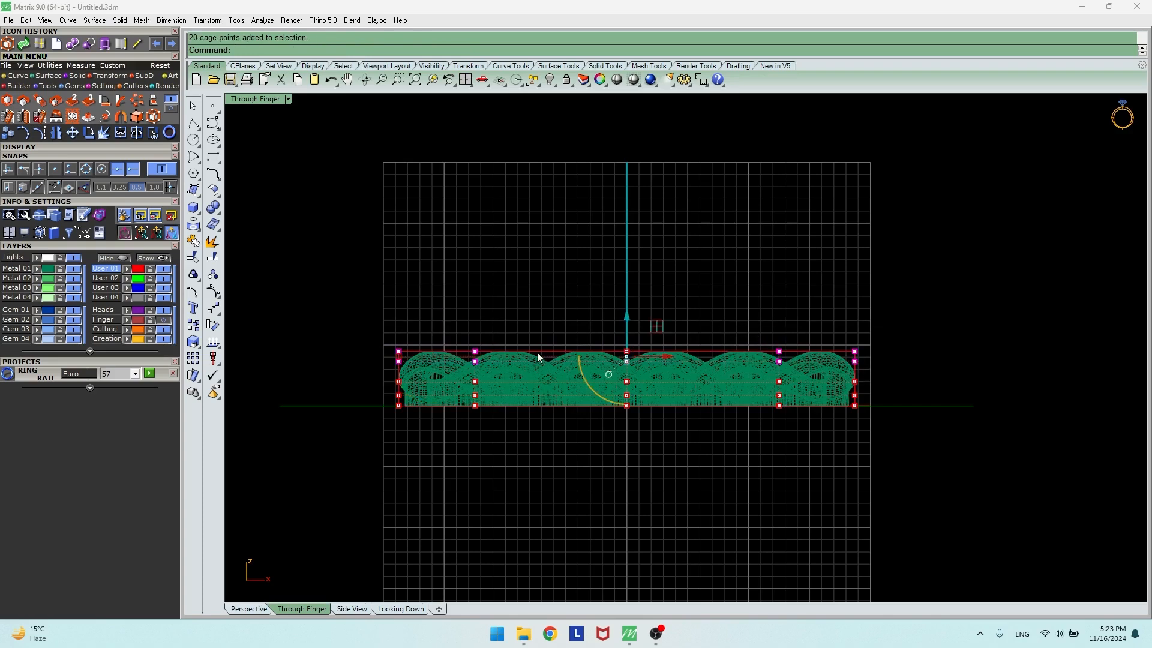
scroll(610, 351, up, 2)
drag(630, 339, 674, 413)
drag(636, 353, 635, 325)
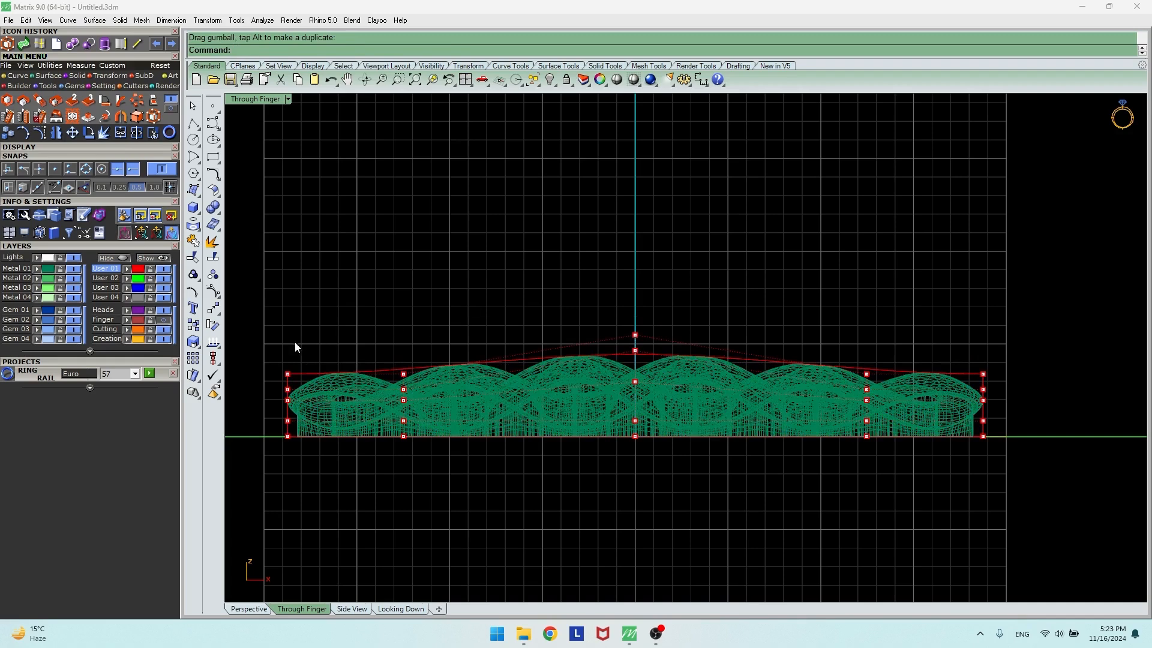
- Lower the upper cage points of the two outermost columns in the Through Finger view
drag(262, 360, 309, 416)
shift+drag(952, 363, 1024, 414)
drag(635, 347, 633, 373)
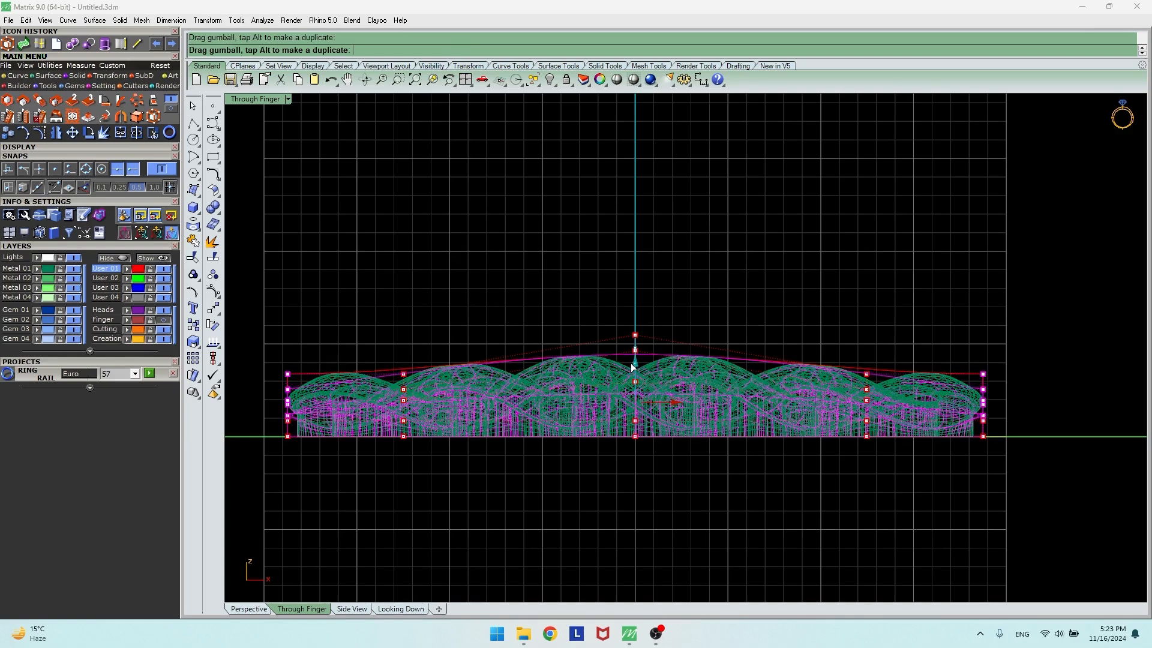
- Slightly lower the upper cage points of the two intermediate columns and check the arch in the Perspective view
drag(379, 342, 479, 405)
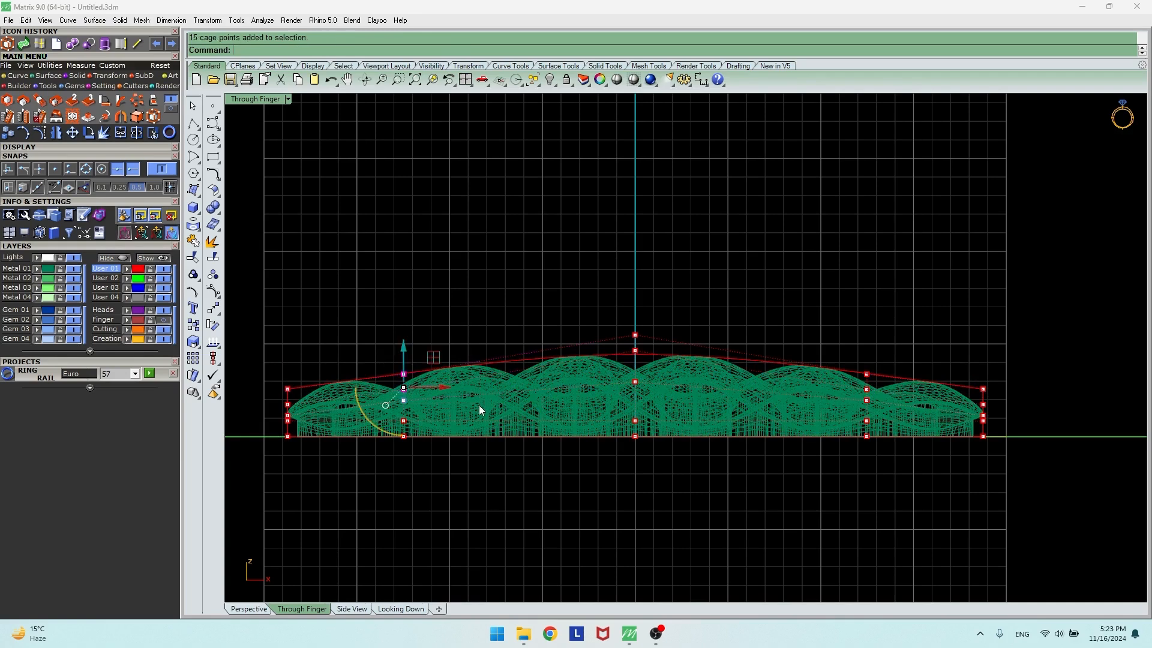
drag(826, 356, 887, 405)
drag(638, 351, 637, 359)
key(Escape)
click(260, 610)
right_drag(379, 517, 406, 378)
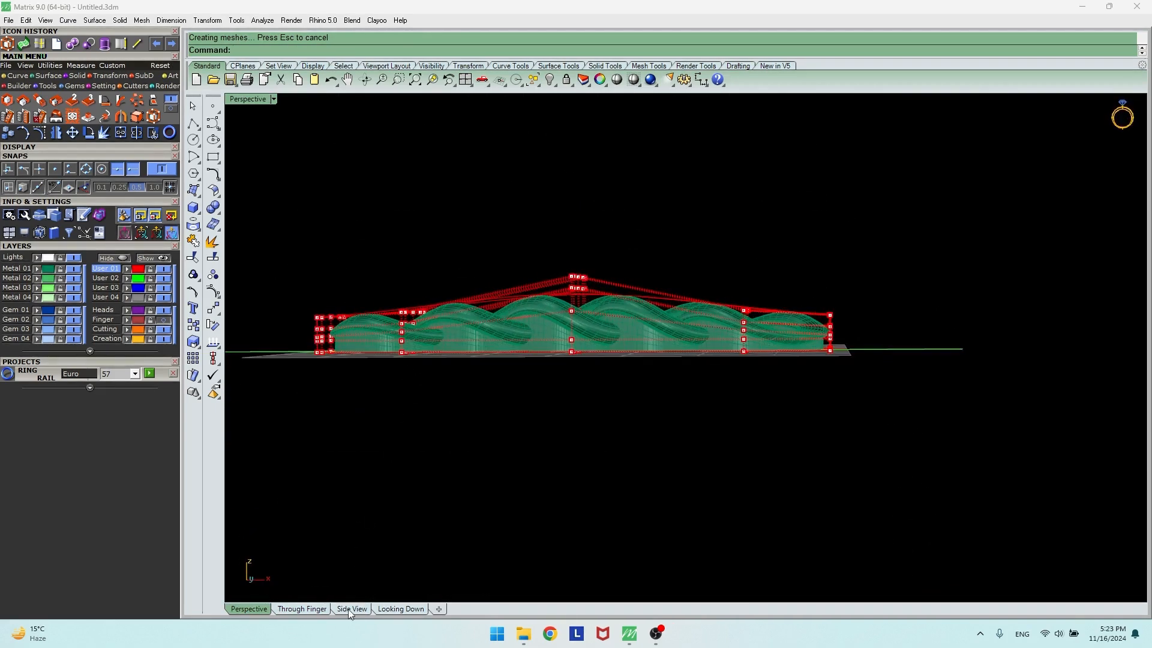
- Narrow the chain towards its ends in the Looking Down view by scaling in the two outer cage columns on each side
click(401, 609)
scroll(434, 374, up, 3)
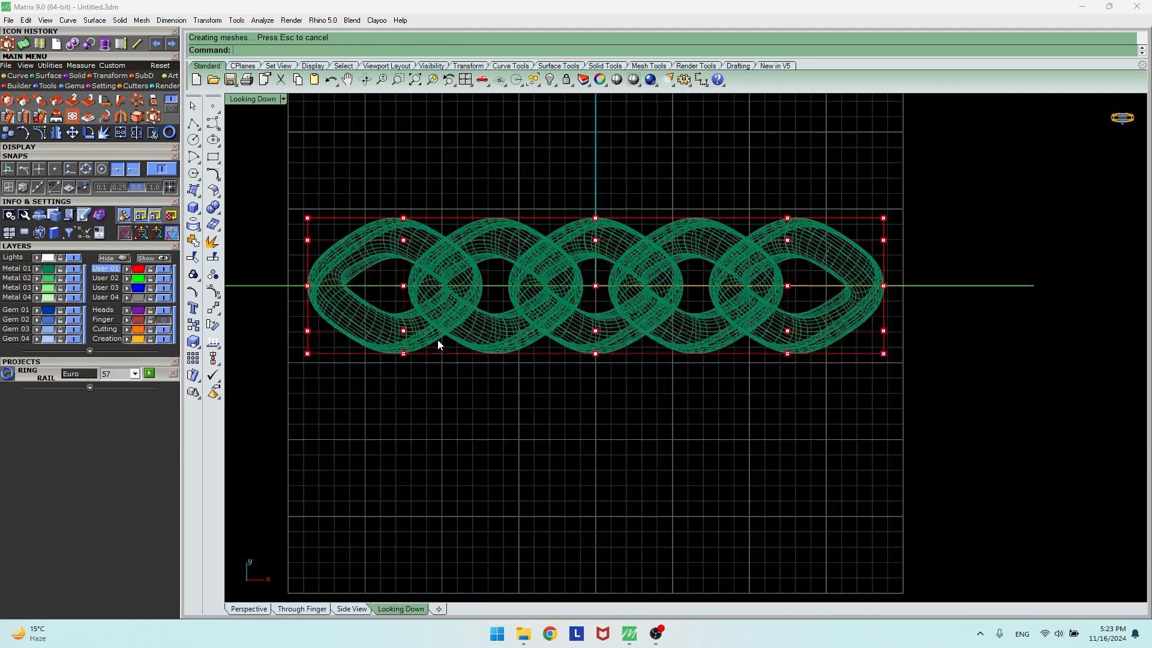
right_drag(437, 342, 506, 470)
drag(360, 296, 564, 538)
drag(822, 296, 977, 422)
drag(656, 471, 648, 446)
key(Escape)
- Widen the middle of the chain by scaling the centre column of cage points outward across its width
drag(353, 311, 412, 484)
drag(923, 325, 993, 484)
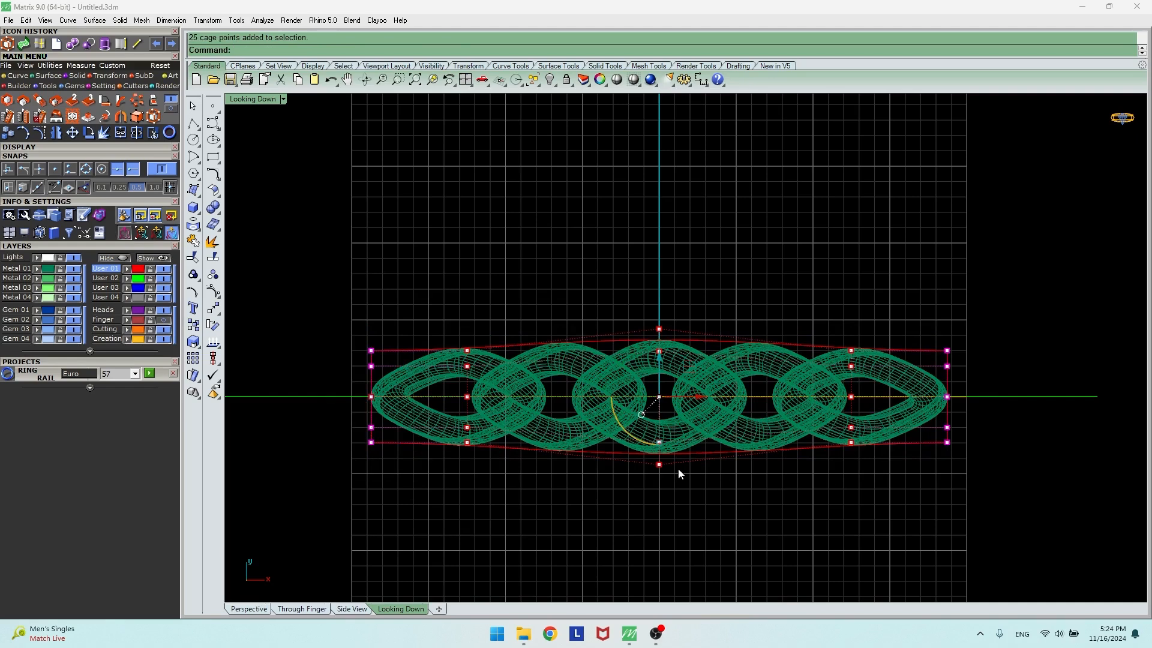
click(658, 455)
click(467, 249)
drag(567, 239, 719, 511)
drag(662, 477, 660, 491)
click(524, 271)
- Try to narrow the chain's tips by scaling in the outermost cage columns across the width
drag(353, 309, 415, 497)
shift+drag(925, 317, 984, 451)
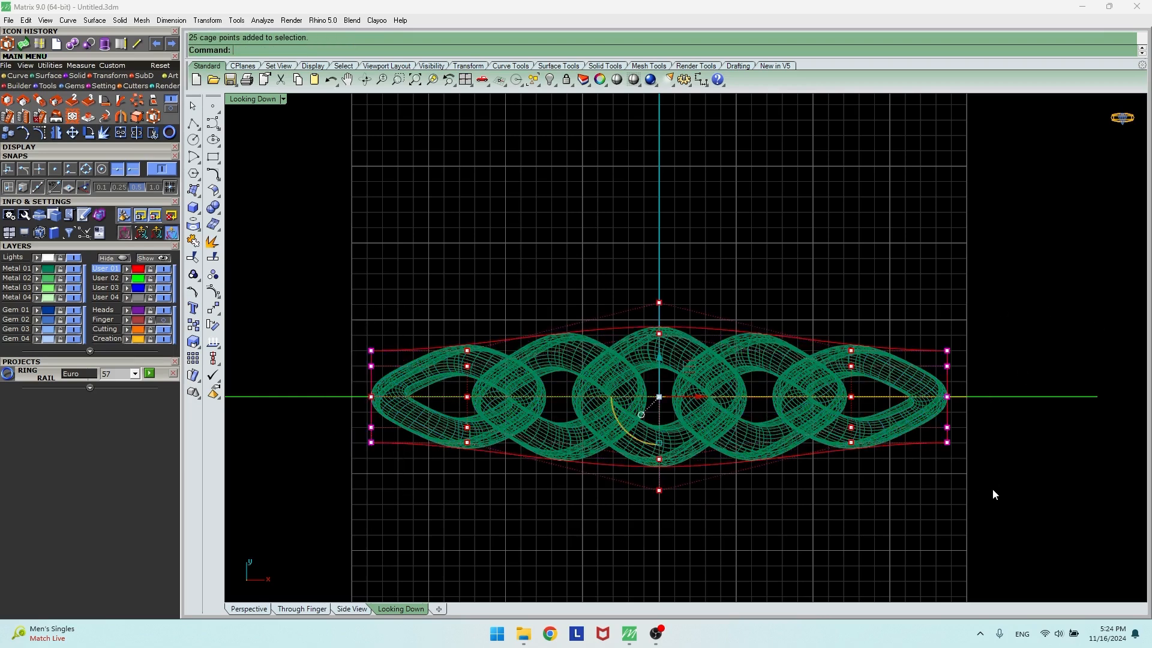
drag(660, 447, 653, 438)
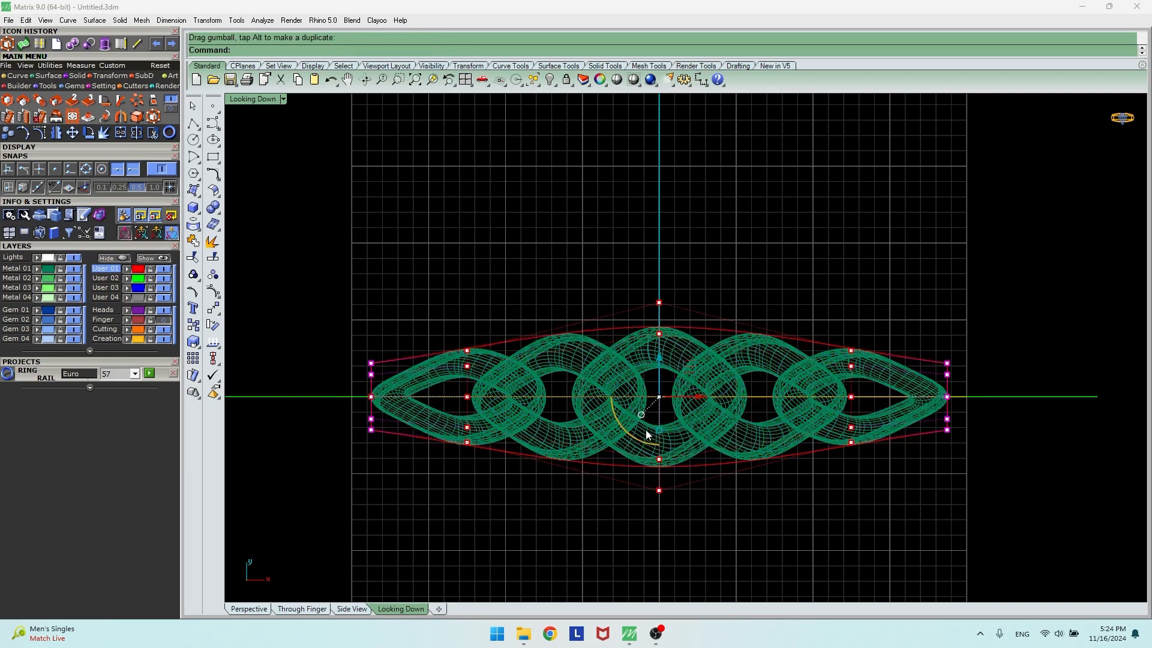
click(243, 609)
right_drag(480, 407, 503, 428)
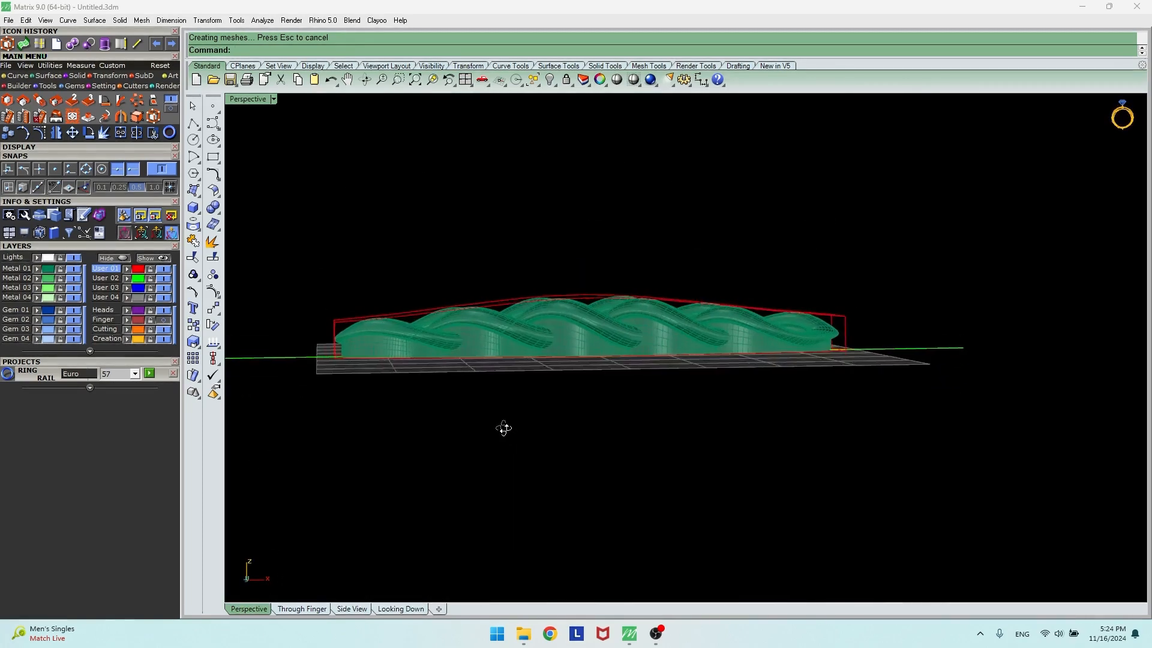
click(292, 609)
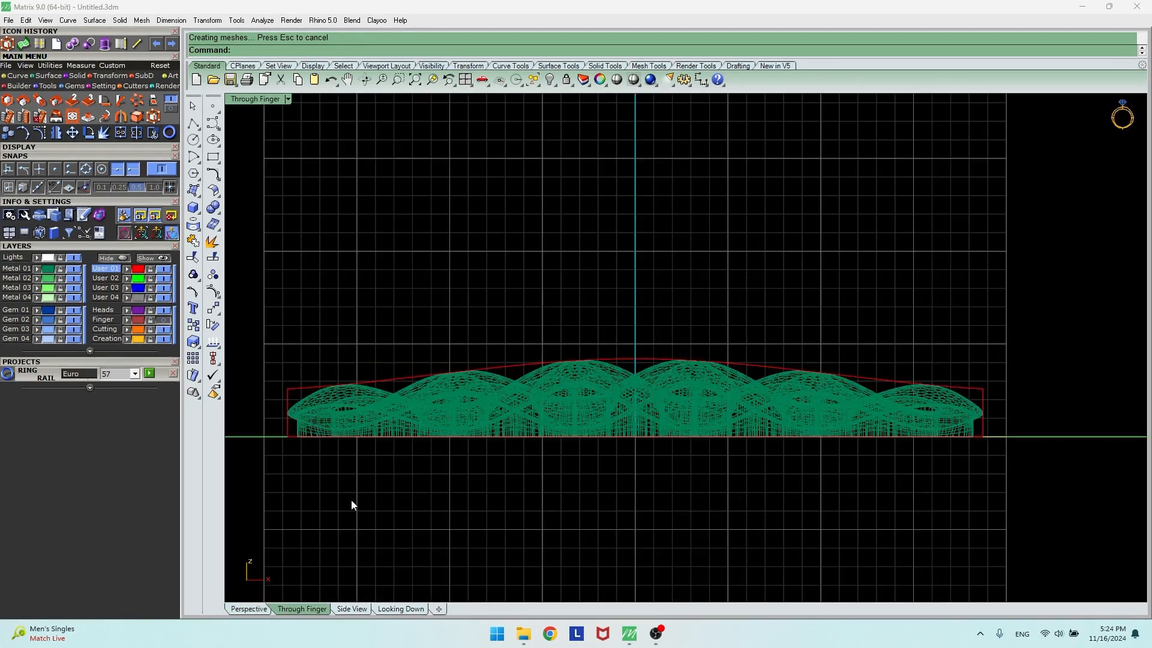
key(ctrl+z)
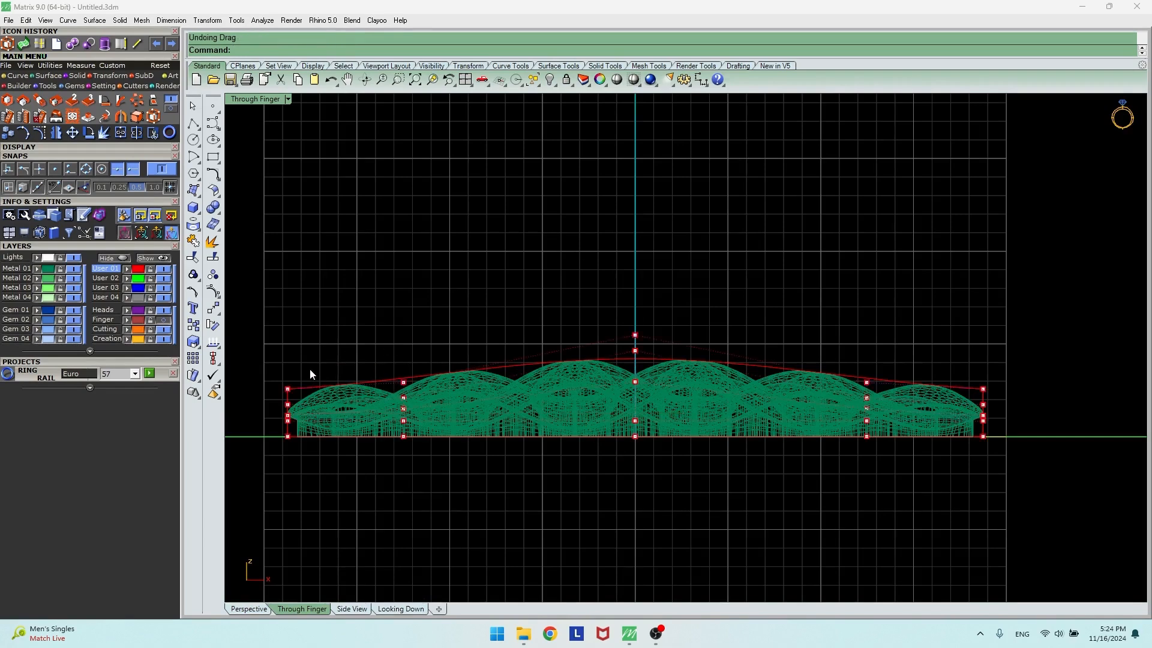
- Try to lower the two upper rows of cage points in the outer two columns on each side
drag(261, 368, 446, 408)
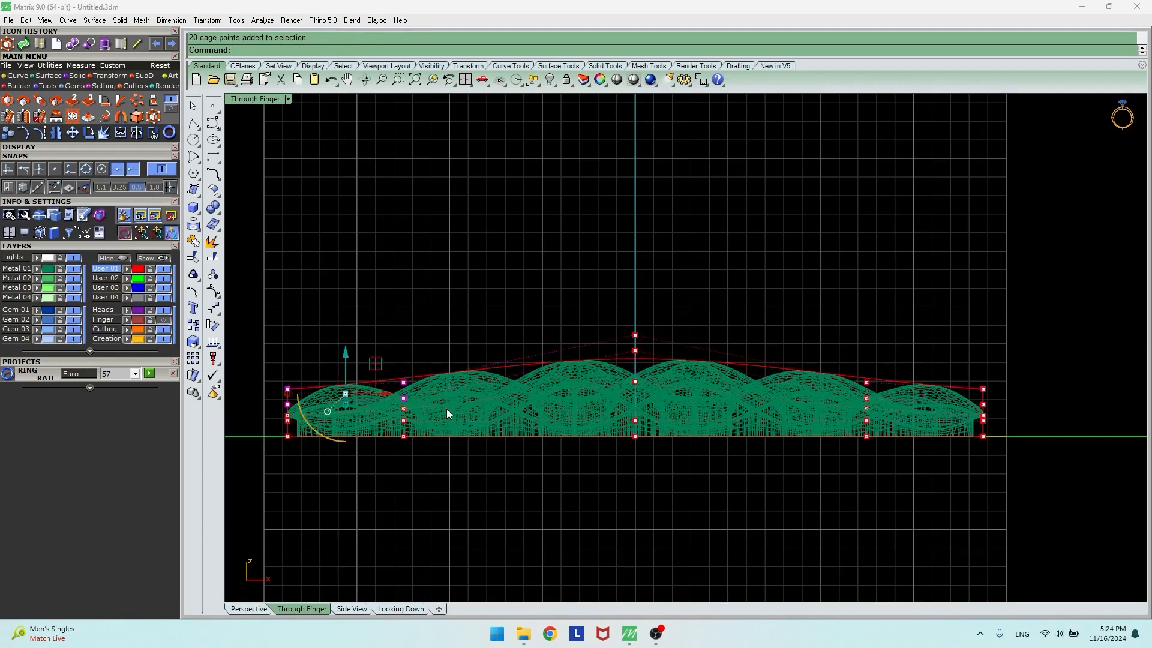
shift+drag(800, 355, 1028, 412)
drag(634, 358, 600, 385)
key(ctrl+z)
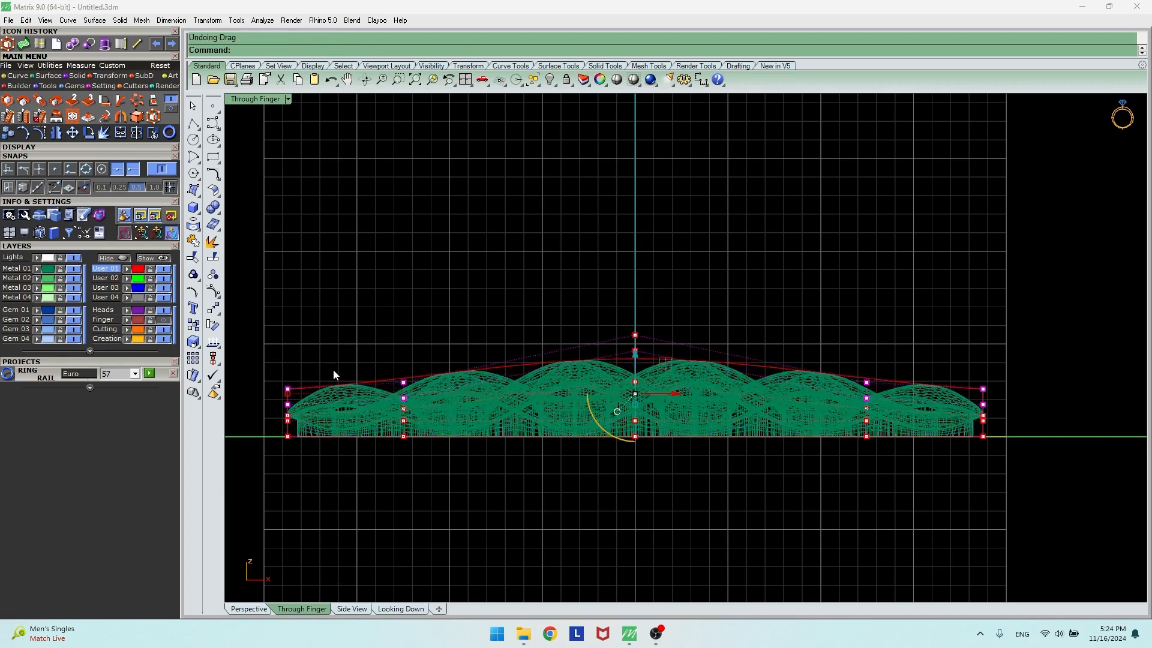
- Try to lower the cage points just above the base, including both low rows at the chain's ends
drag(266, 410, 1044, 430)
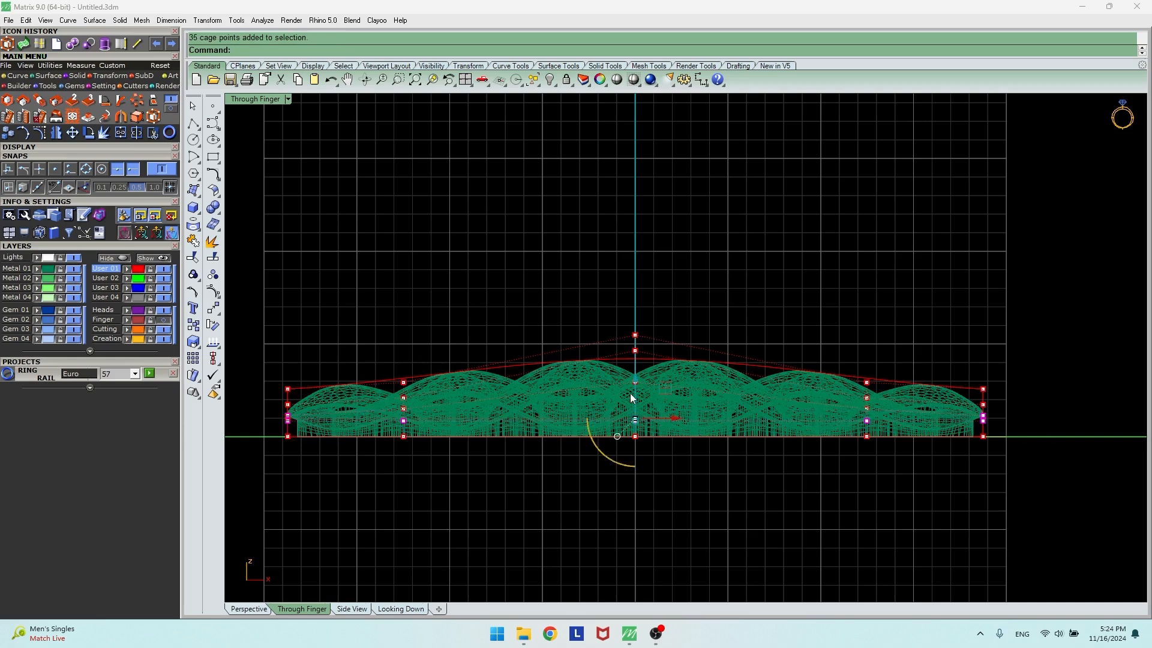
drag(633, 379, 633, 387)
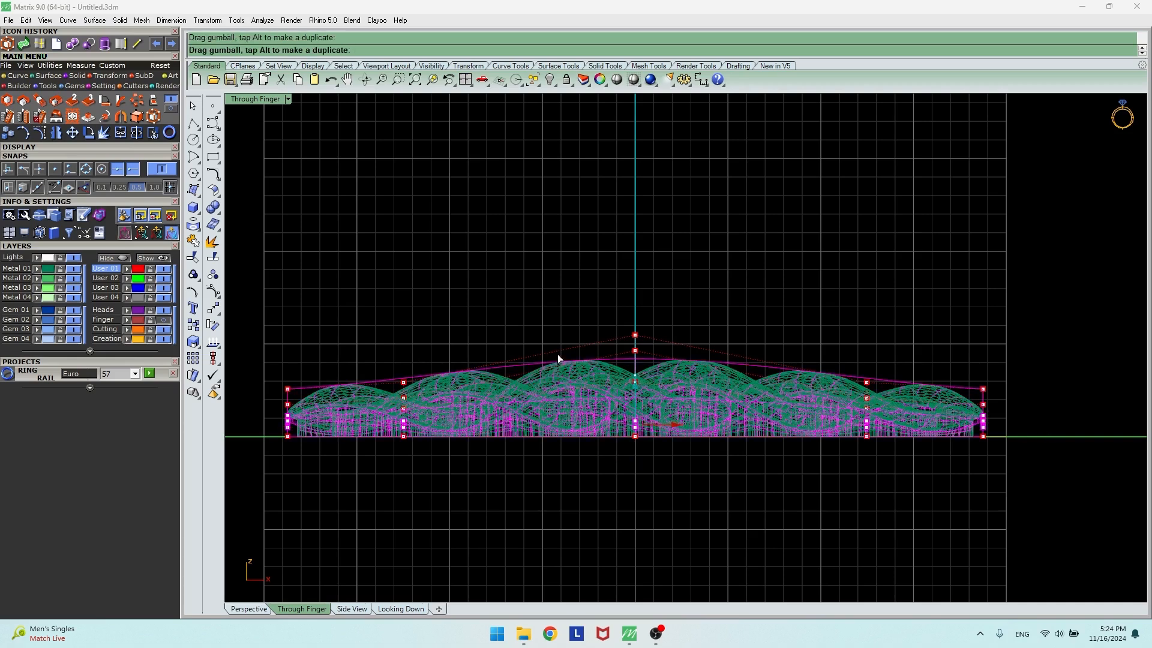
drag(266, 364, 420, 412)
drag(851, 367, 1046, 409)
text(Zzzzzzzzzzzzzzzzzzzzzzzzzzzzzzzzzzzzzzz)
drag(266, 377, 459, 410)
click(378, 324)
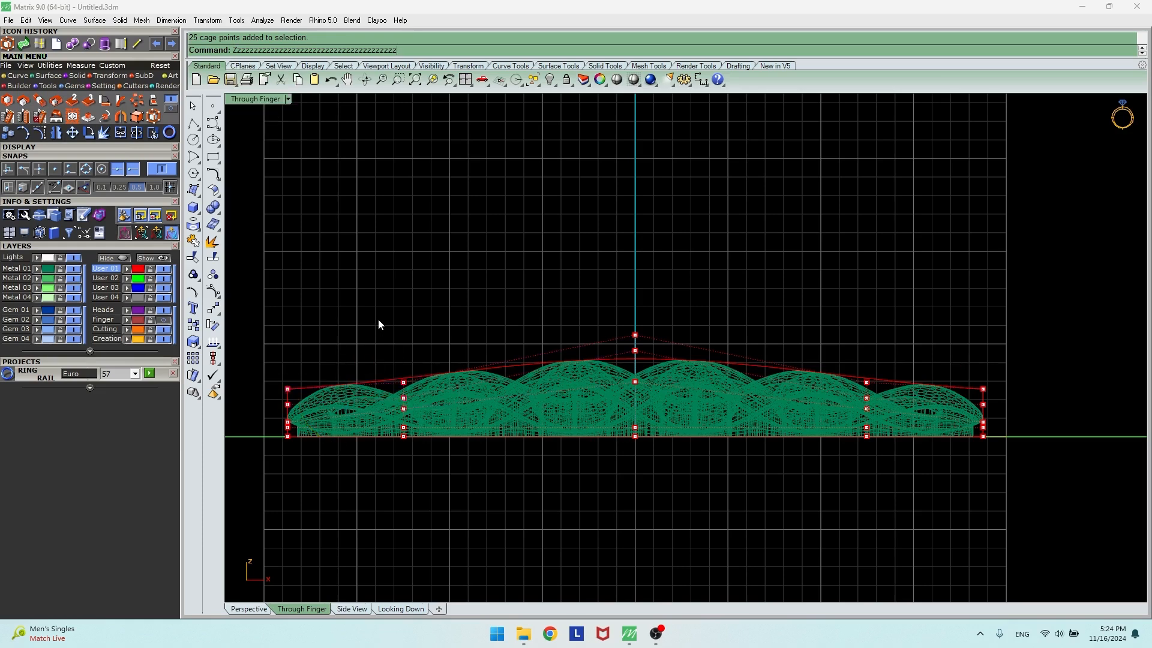
key(Escape)
key(Escape)
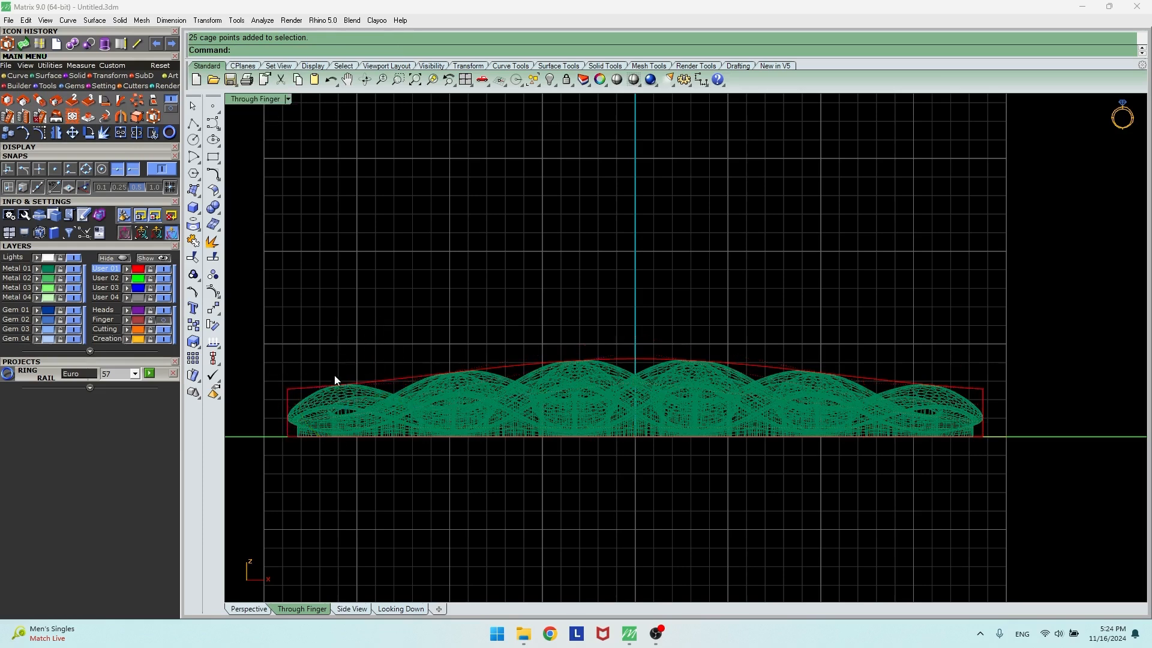
key(ctrl+z)
- Lower only the row of cage points directly above the base across the whole chain
drag(280, 369, 434, 408)
key(Escape)
drag(258, 416, 1015, 440)
drag(635, 383, 633, 390)
click(424, 340)
- Lower the two upper cage rows in the outer two columns on each side, leaving out the centre column
mouse_move(266, 373)
mouse_down()
mouse_move(325, 396)
mouse_move(439, 406)
mouse_up()
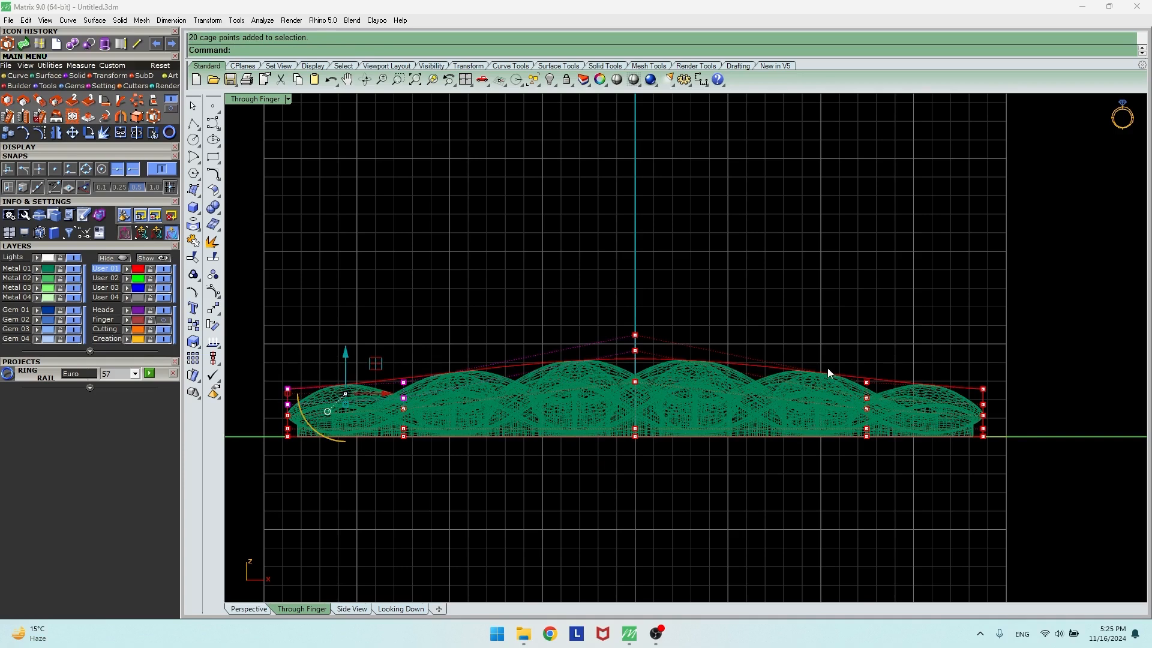
drag(856, 367, 1017, 405)
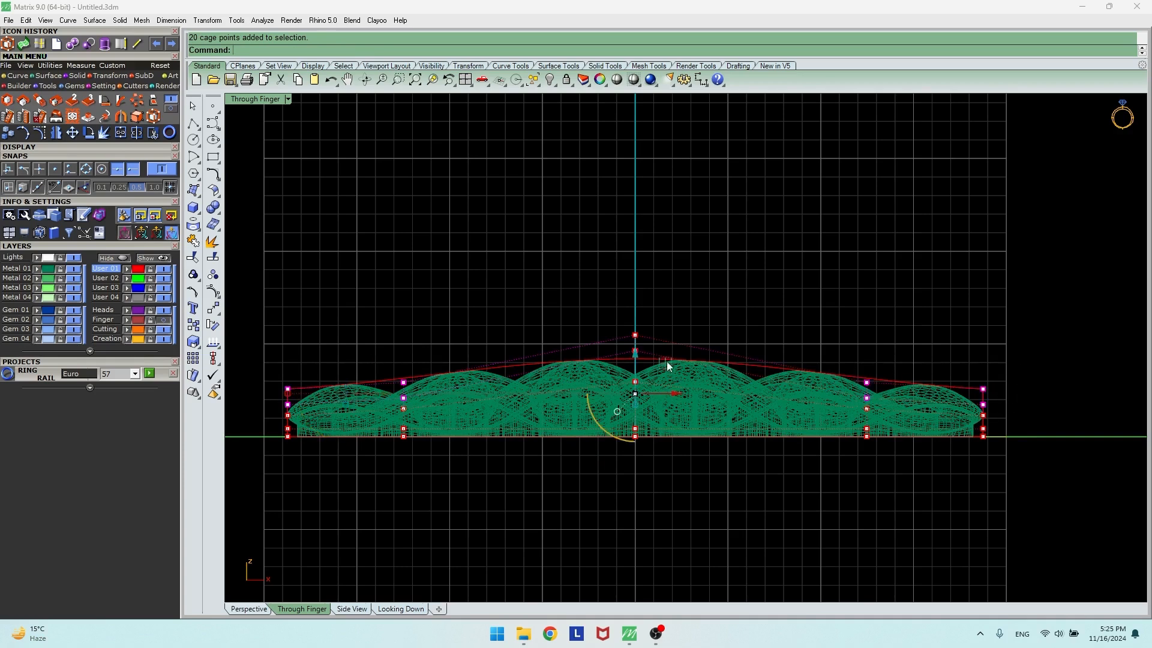
drag(636, 358, 632, 361)
key(Escape)
- Try to lower the upper cage points of the outermost columns further and inspect the chain's ends in Perspective
drag(264, 382, 321, 421)
shift+drag(1010, 422, 1010, 424)
drag(635, 364, 636, 379)
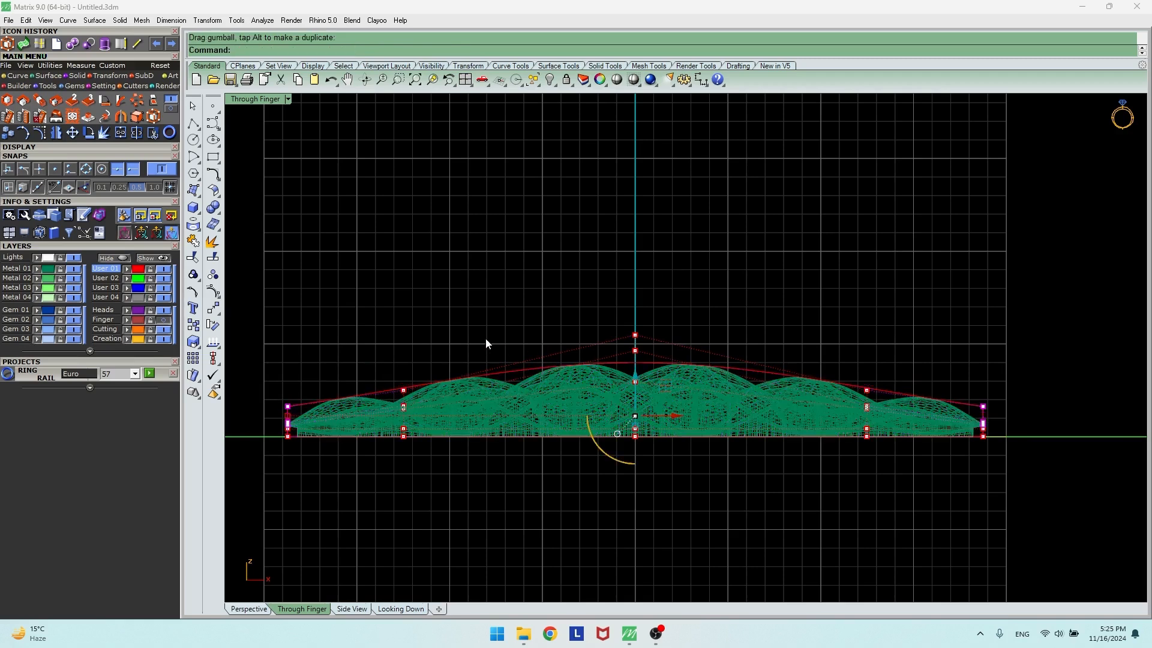
click(261, 607)
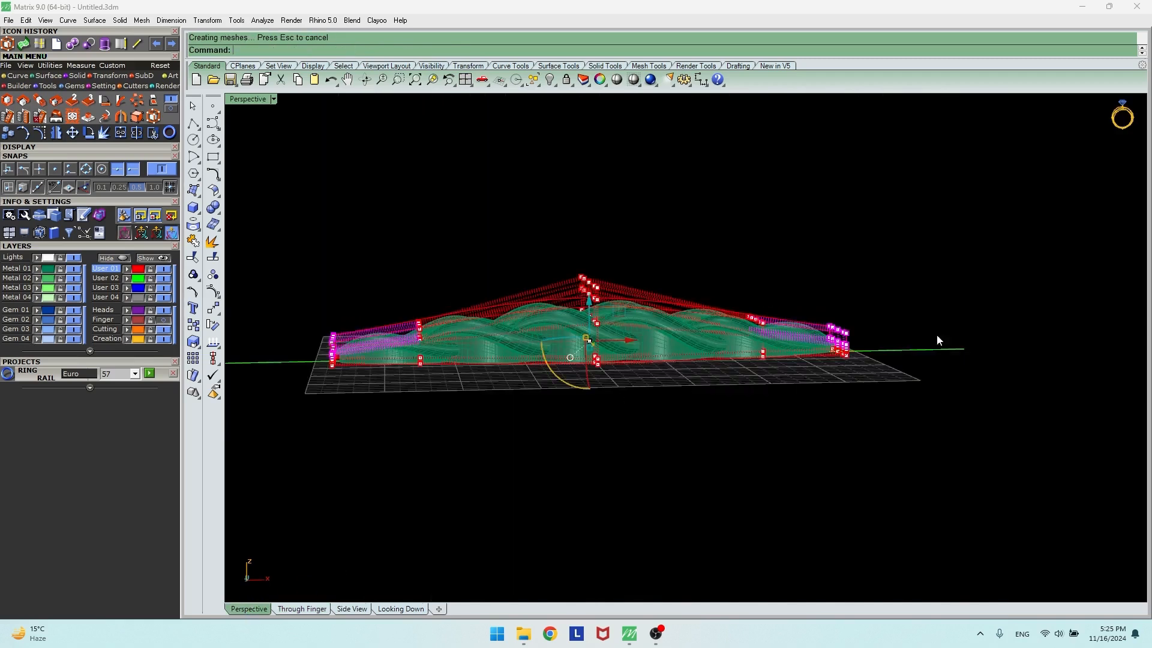
key(Escape)
right_drag(777, 379, 742, 320)
scroll(719, 428, up, 8)
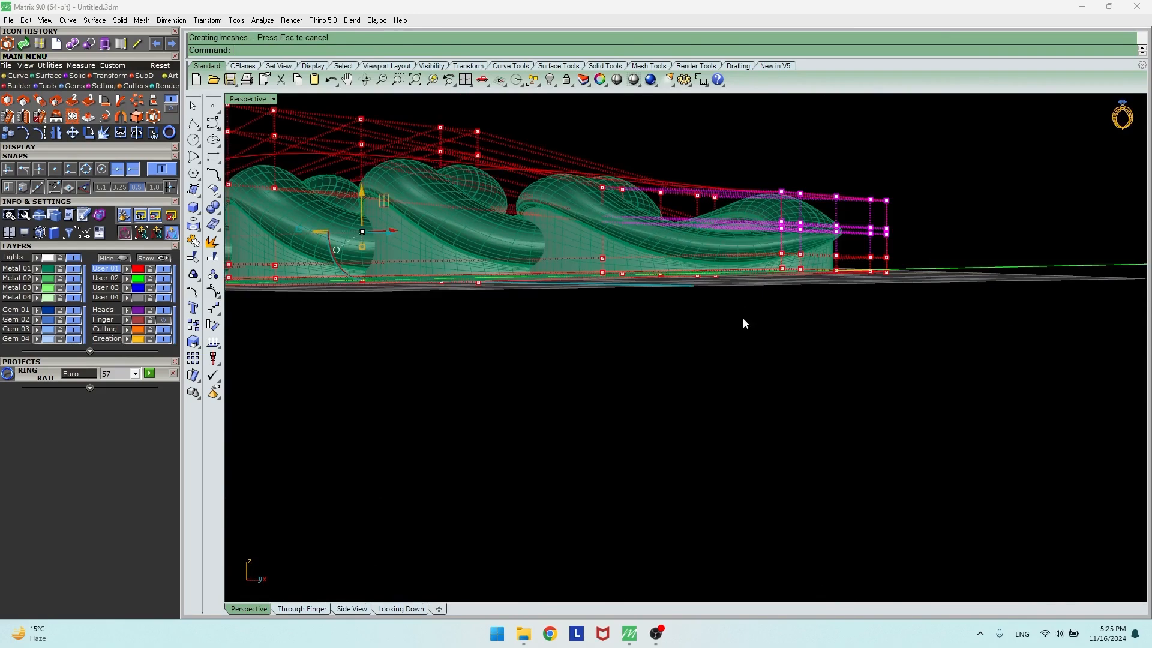
right_drag(712, 328, 660, 351)
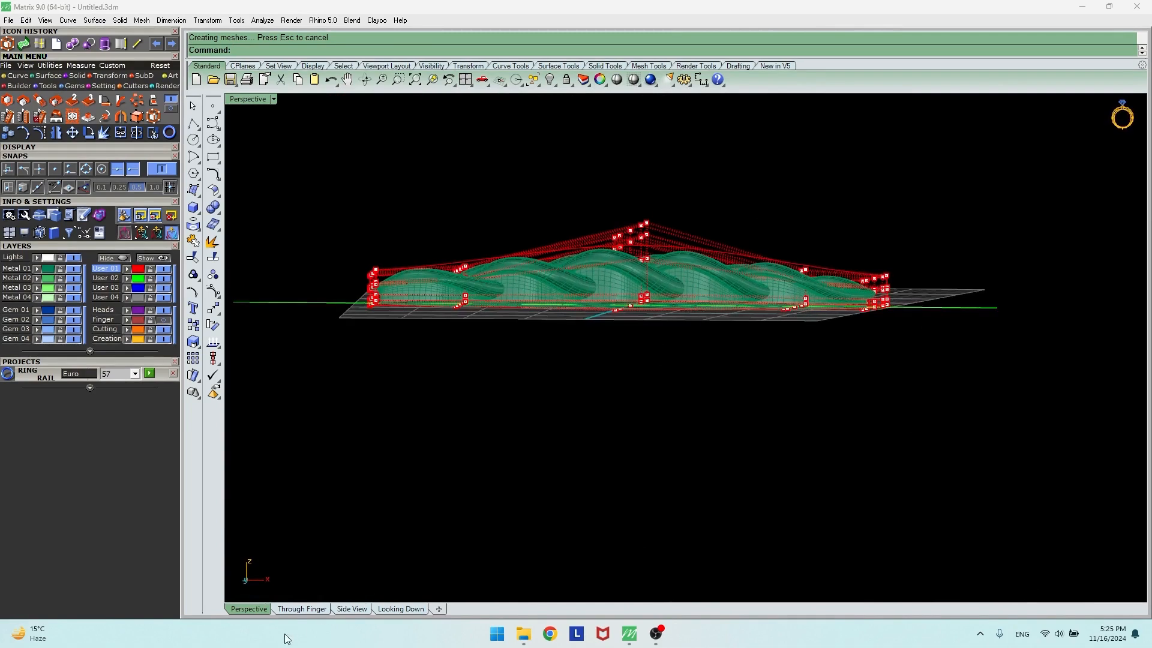
- Lower only the topmost cage points of the outer two columns on each side in the Through Finger view
click(297, 609)
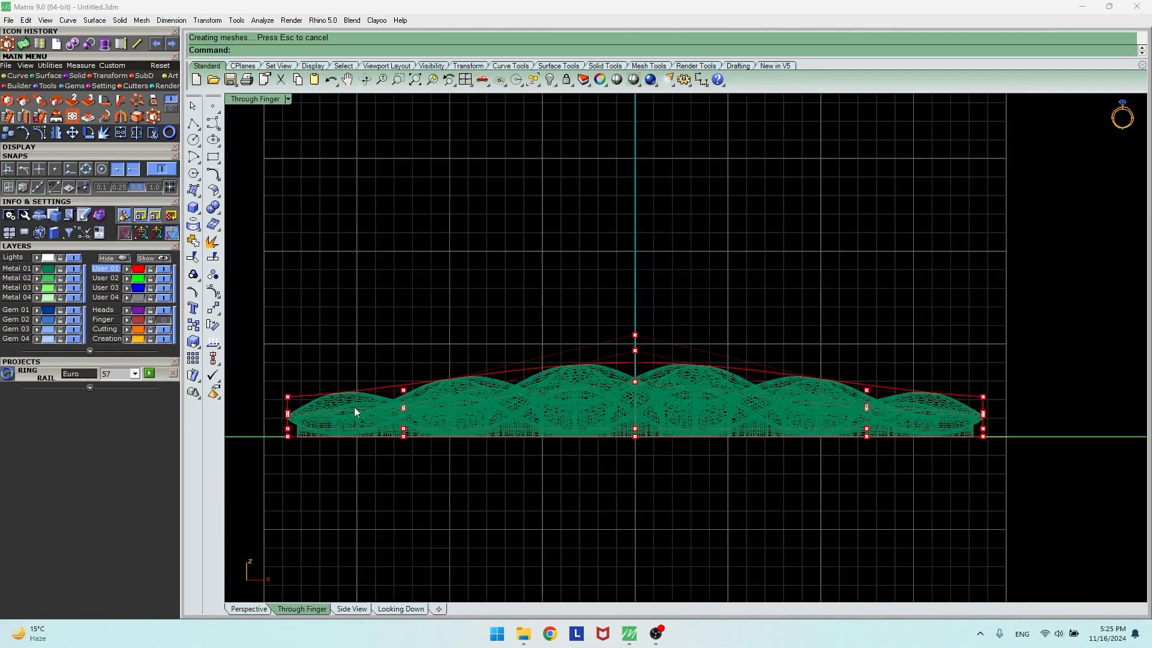
drag(290, 358, 413, 397)
drag(277, 376, 431, 401)
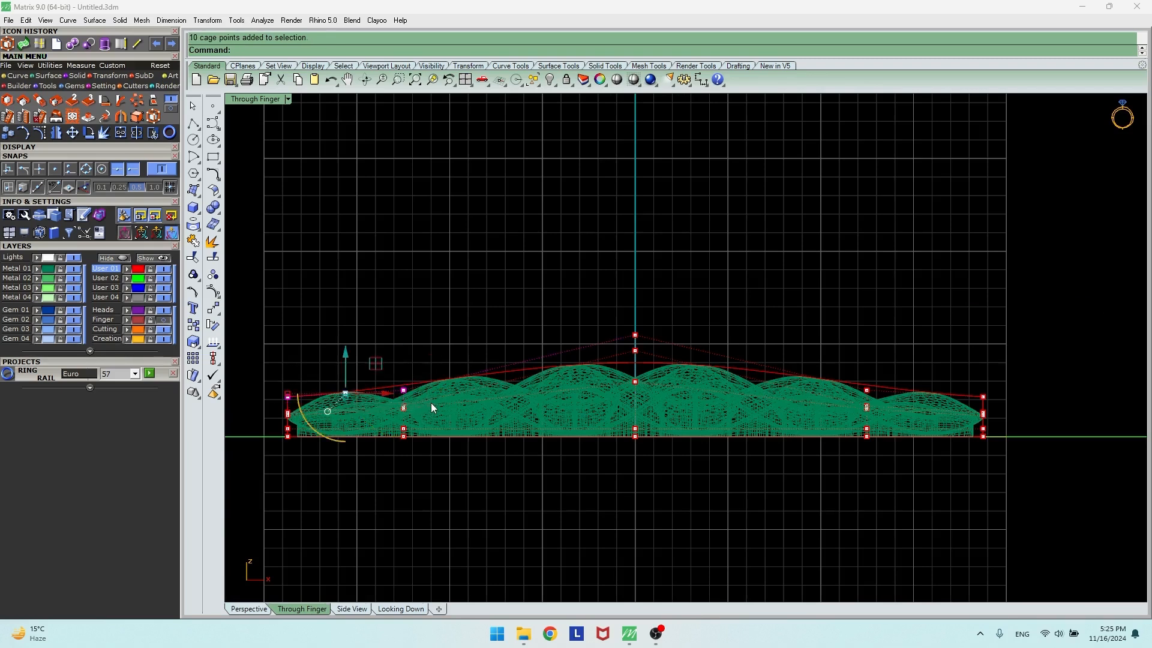
drag(835, 367, 1041, 408)
shift+drag(288, 385, 426, 405)
drag(636, 357, 635, 367)
- Delete the control cage around the shaped chain in the Perspective view
click(249, 609)
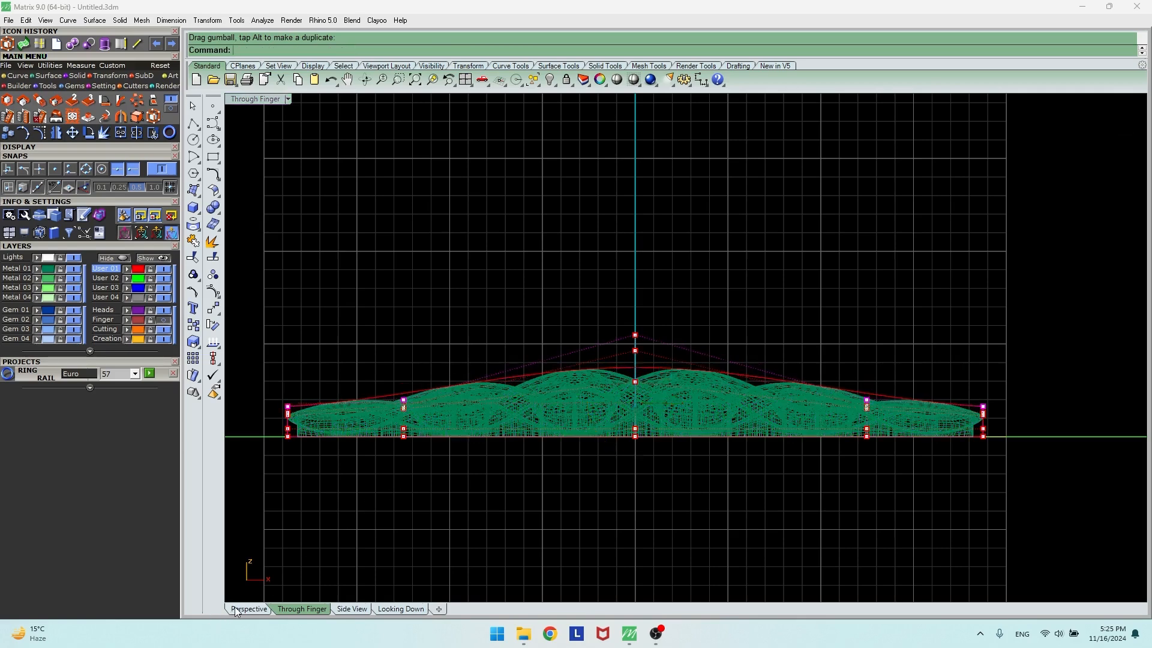
right_drag(456, 465, 540, 493)
key(Escape)
click(385, 458)
key(Delete)
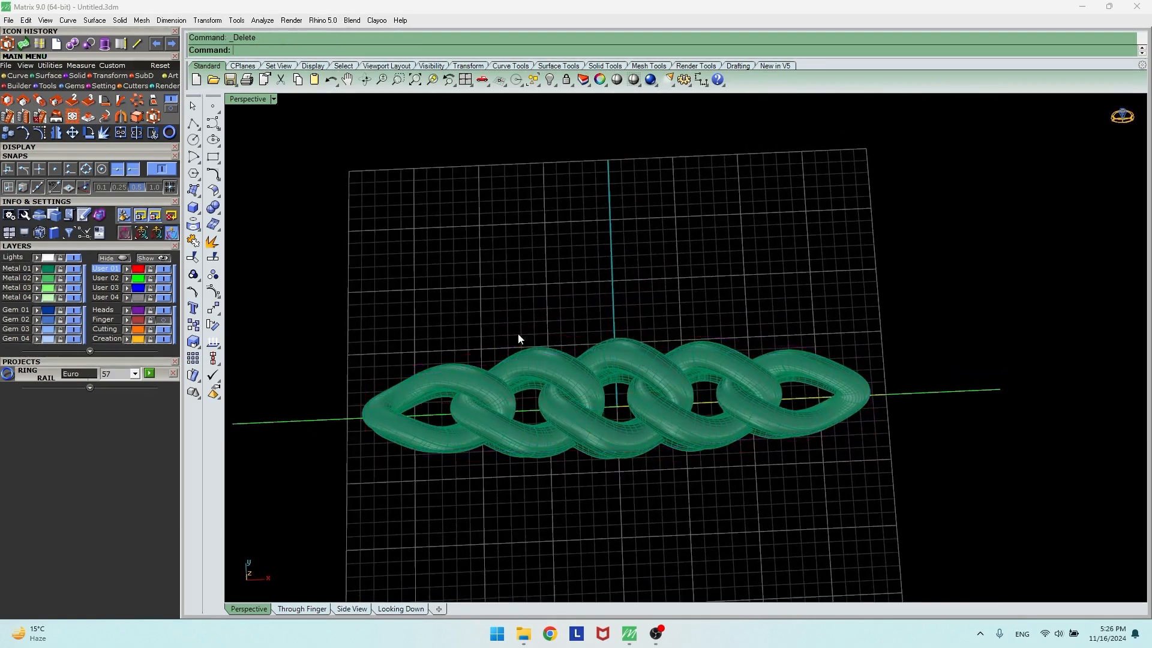
scroll(642, 395, up, 4)
- Draw a 14.5 mm line from 0,0,0 along the chain's long axis towards positive X in the Looking Down view
click(400, 608)
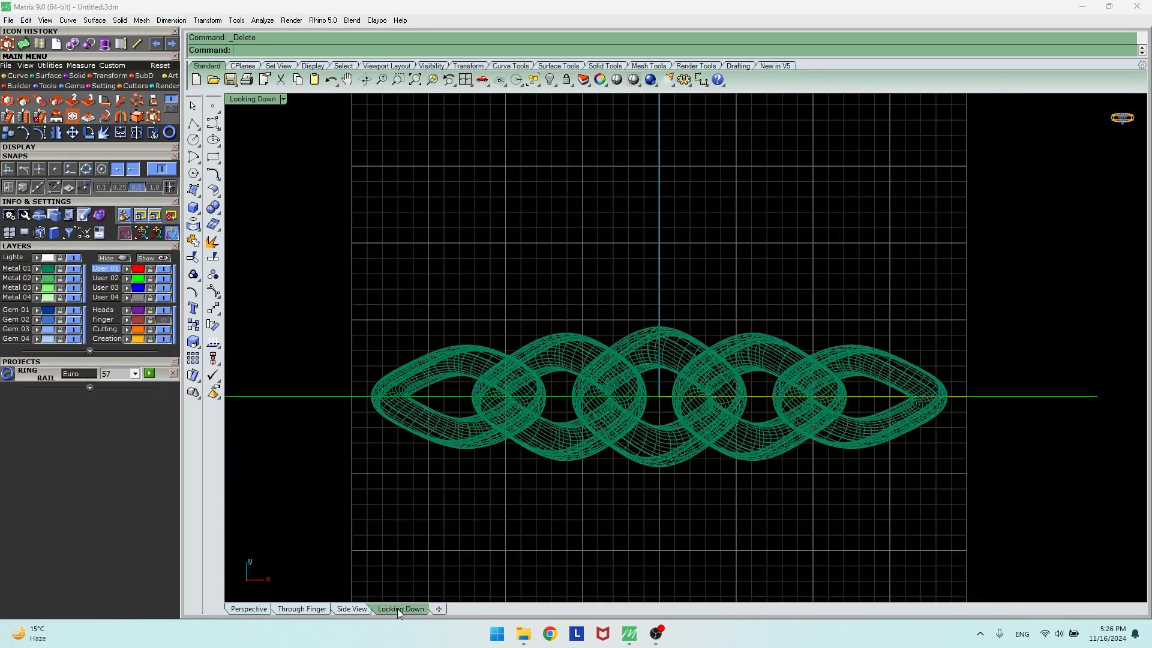
click(17, 76)
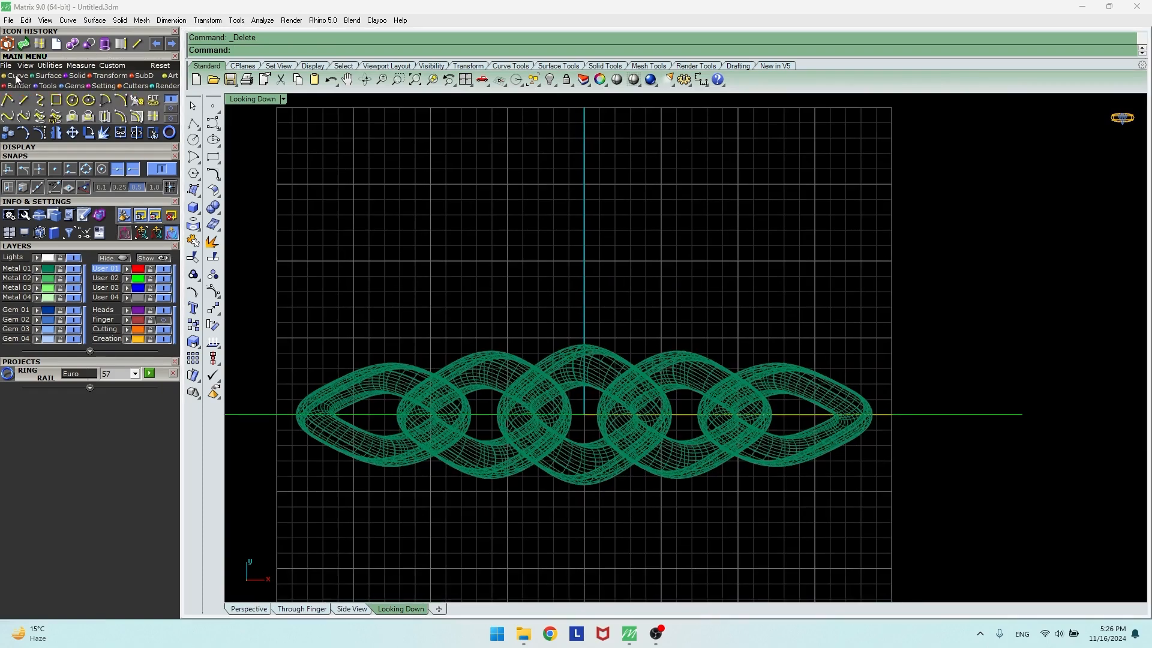
click(23, 100)
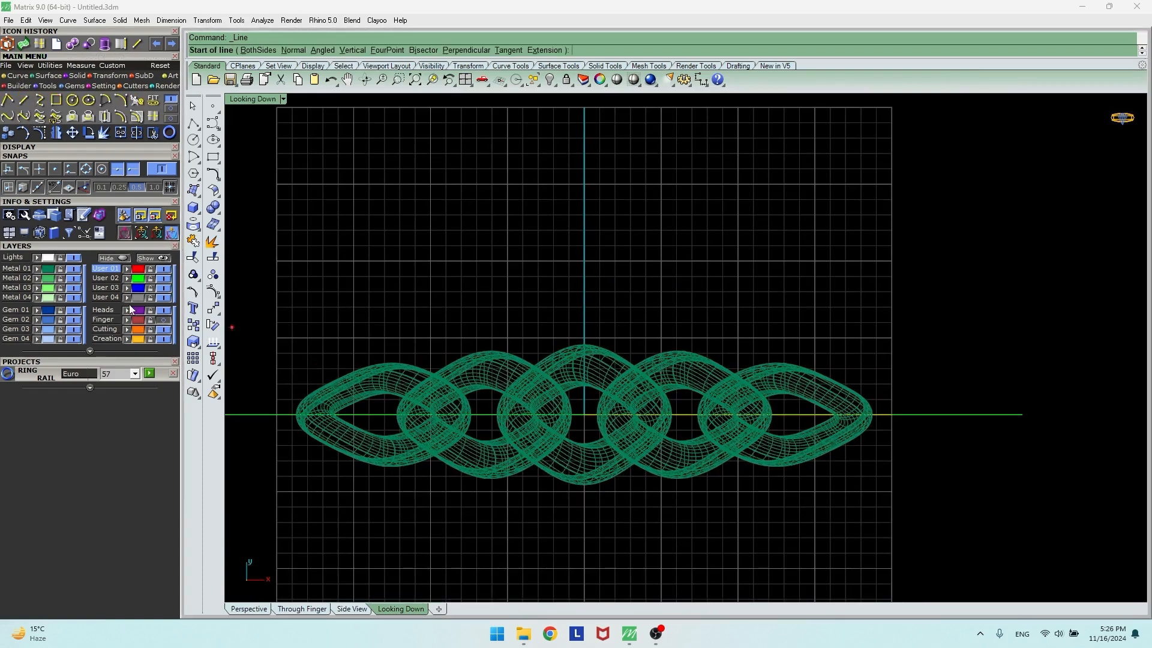
text(0,0,0)
key(Return)
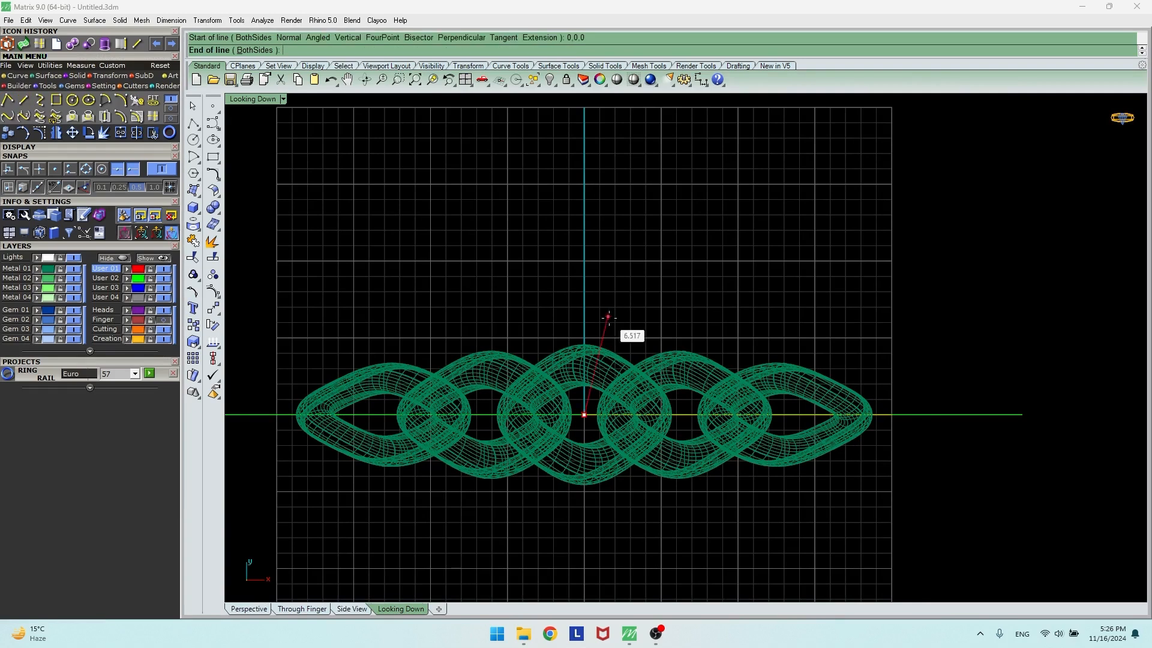
key(Return)
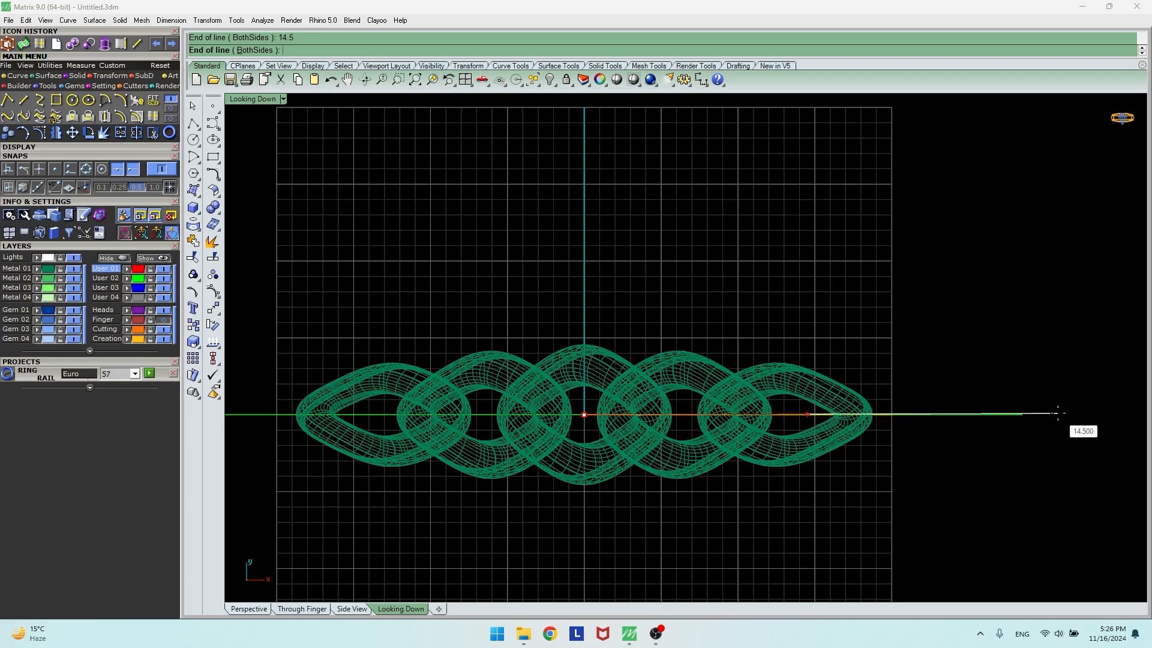
click(1055, 414)
- Draw a vertical line across the positive-X end link through the end of the 14.5 mm line, and select it
scroll(895, 410, up, 4)
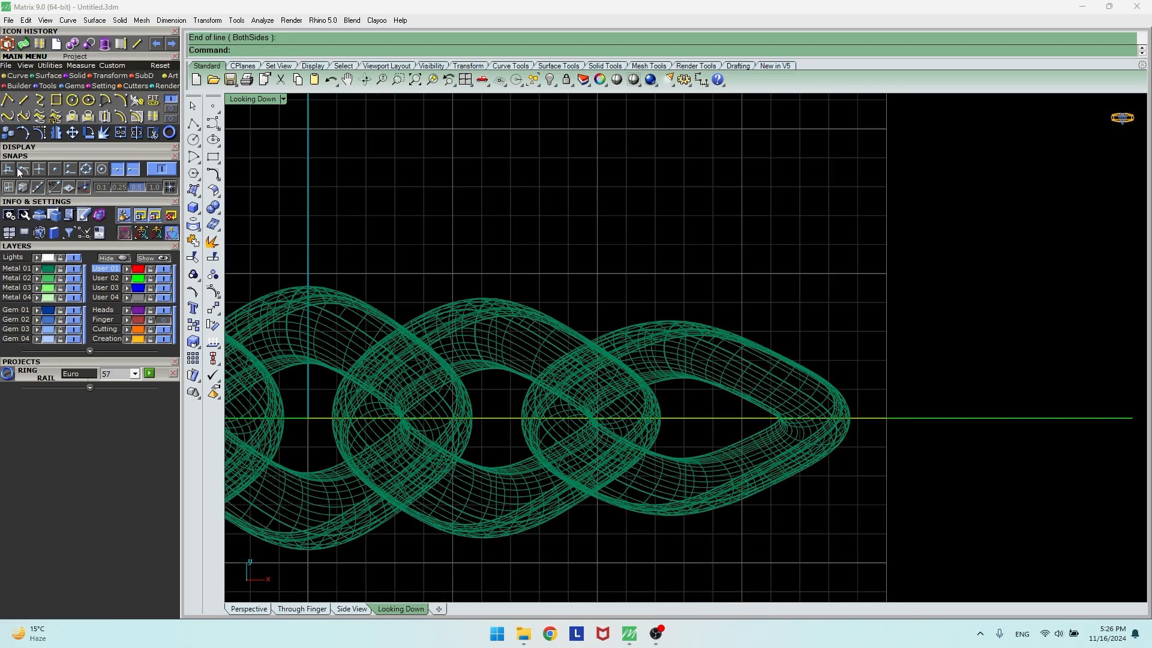
click(23, 100)
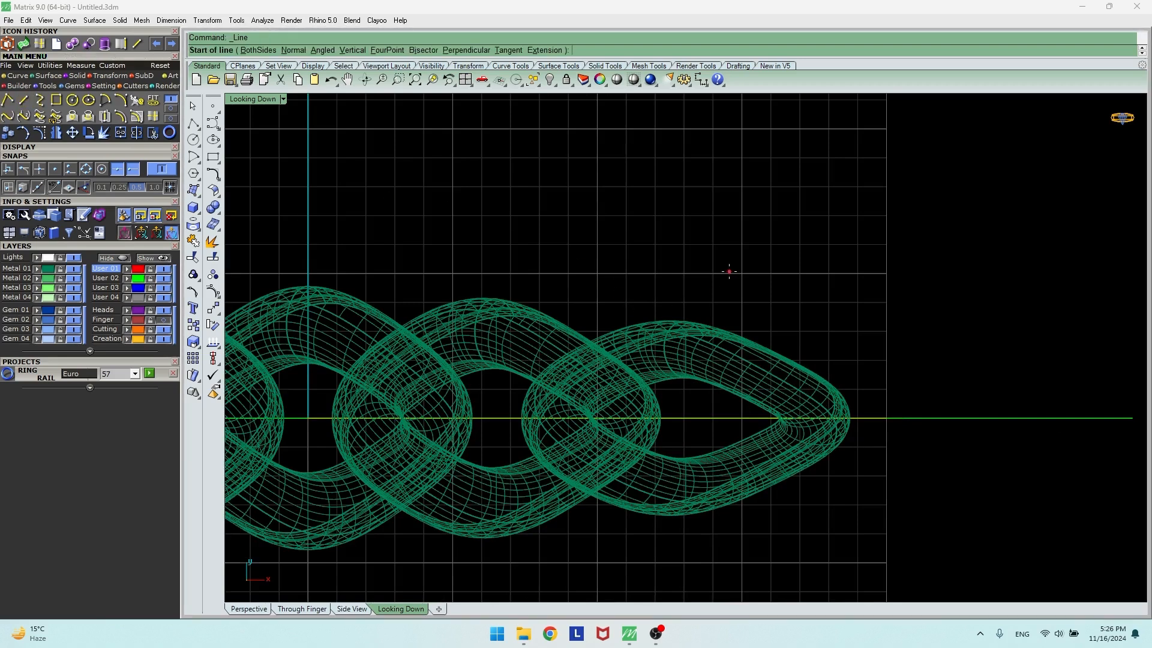
click(728, 272)
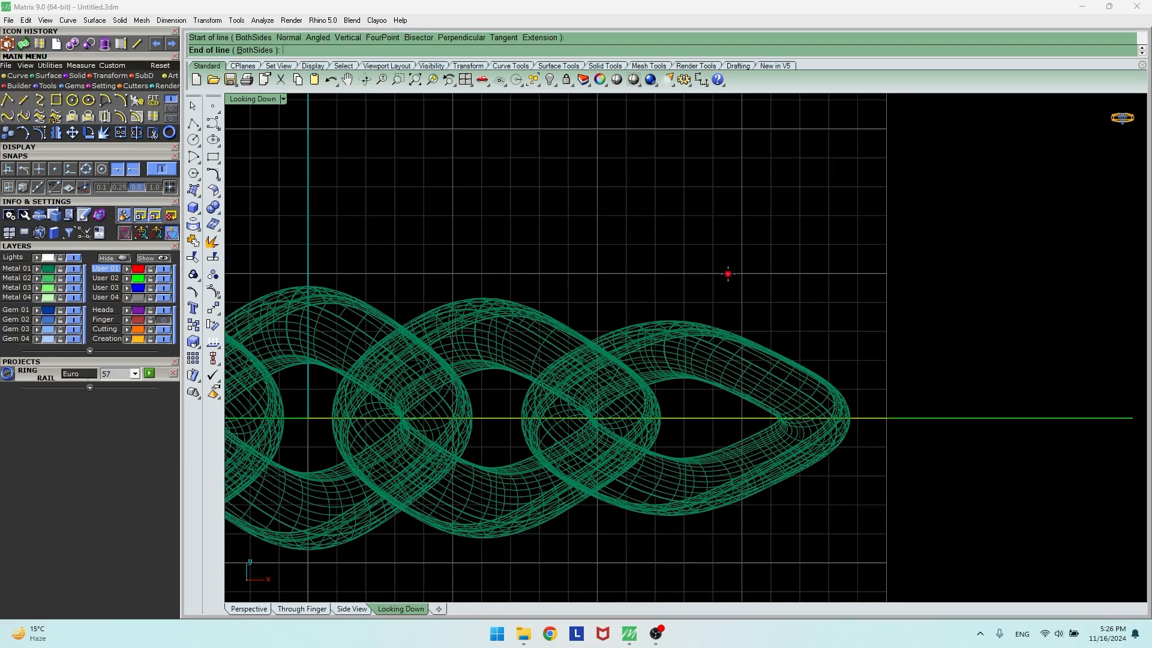
click(729, 581)
scroll(787, 502, down, 3)
click(755, 527)
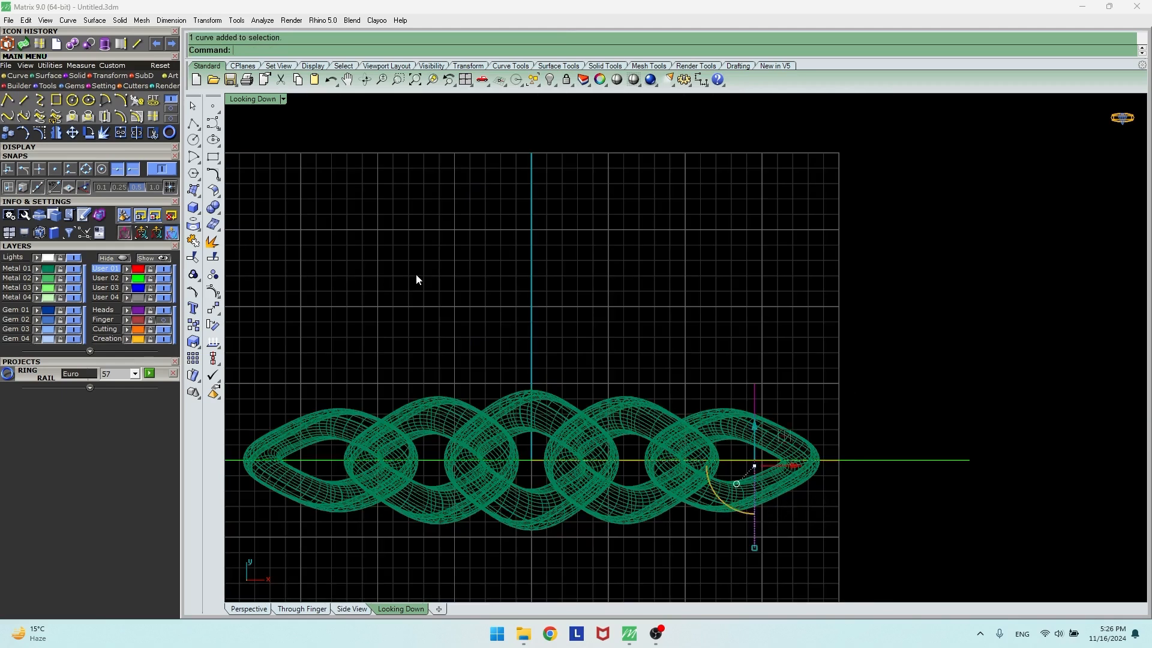
- Mirror a copy of the vertical line through 0,0,0 across the chain's central Y axis in the Looking Down view
text(0,0,0)
key(Return)
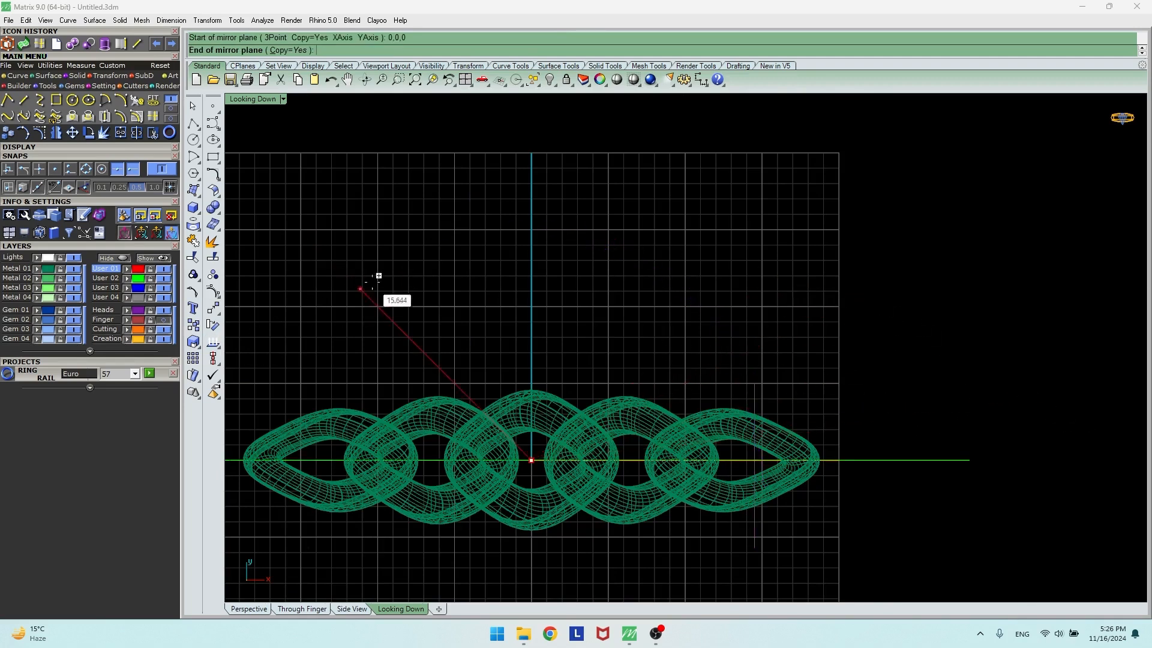
scroll(659, 243, down, 3)
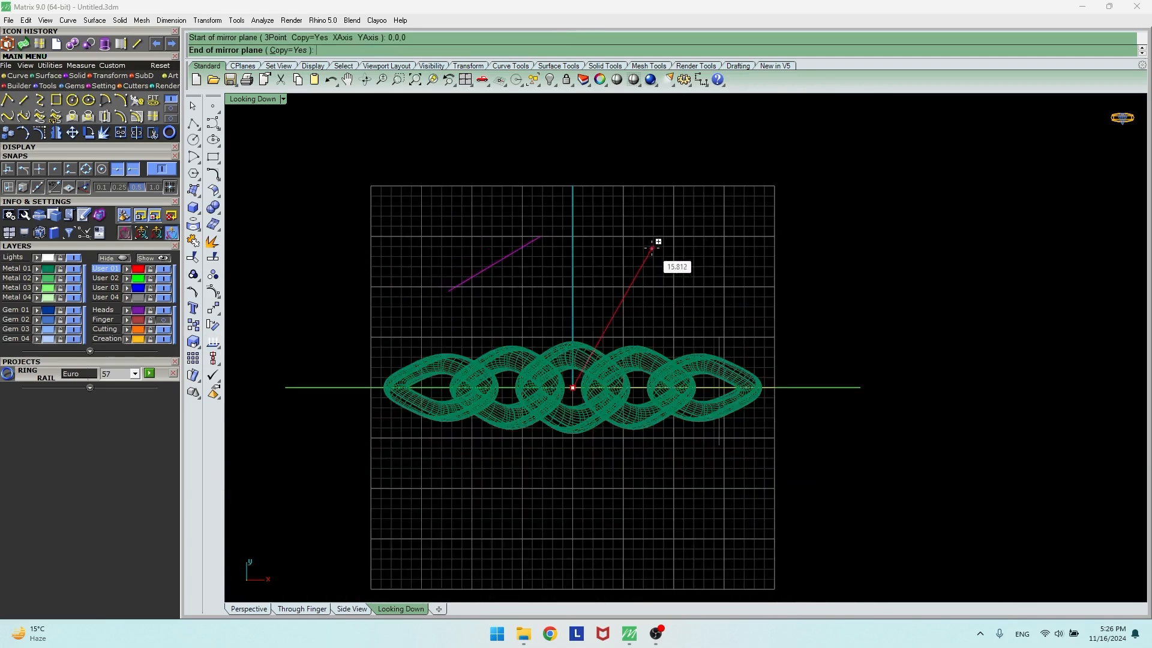
click(550, 187)
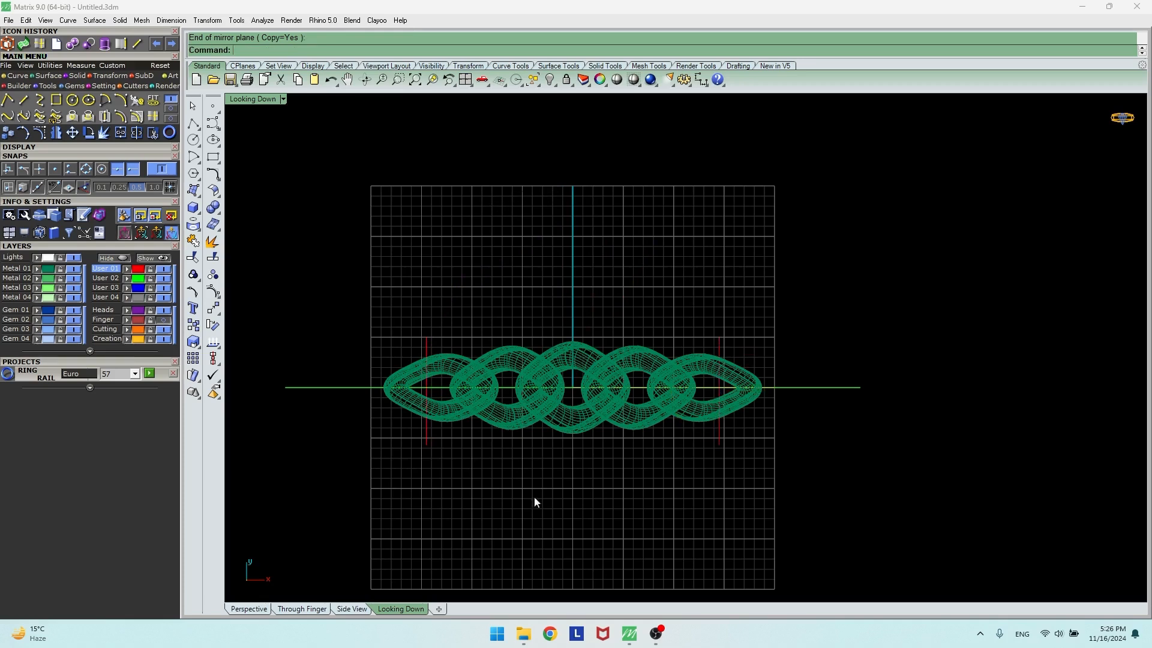
- Duplicate the inner bottom edge of the positive-X end link onto the Creation layer in Perspective, and make User 01 current again
click(254, 608)
right_drag(651, 515, 651, 201)
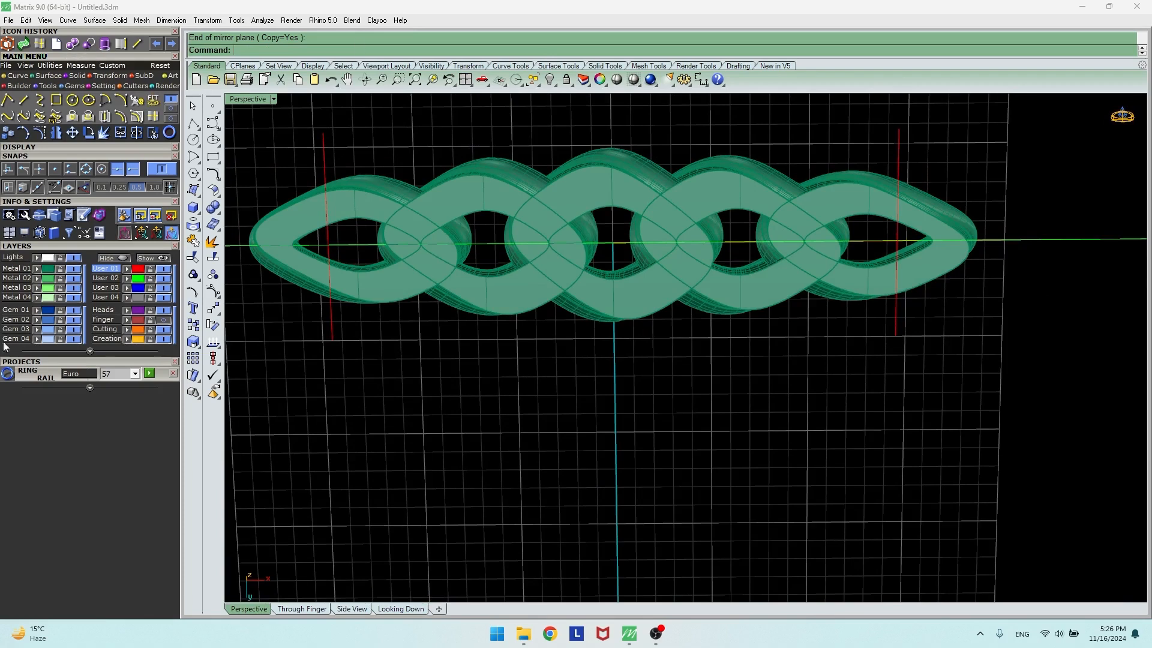
click(100, 339)
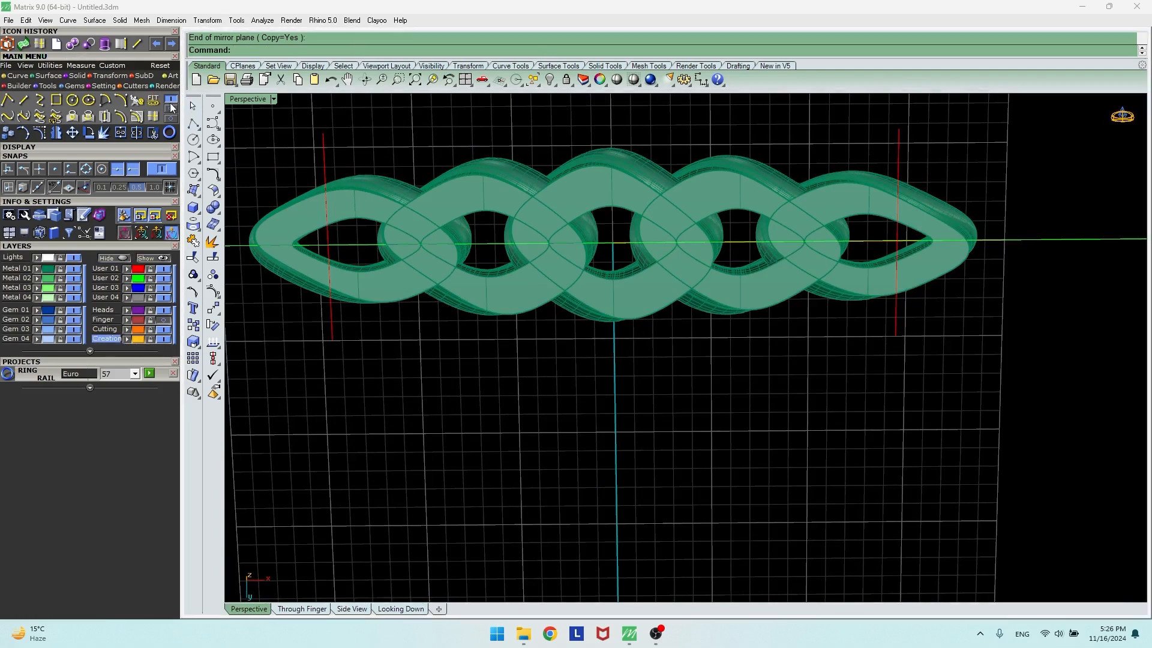
click(170, 111)
click(138, 117)
scroll(840, 234, up, 4)
click(852, 208)
key(Return)
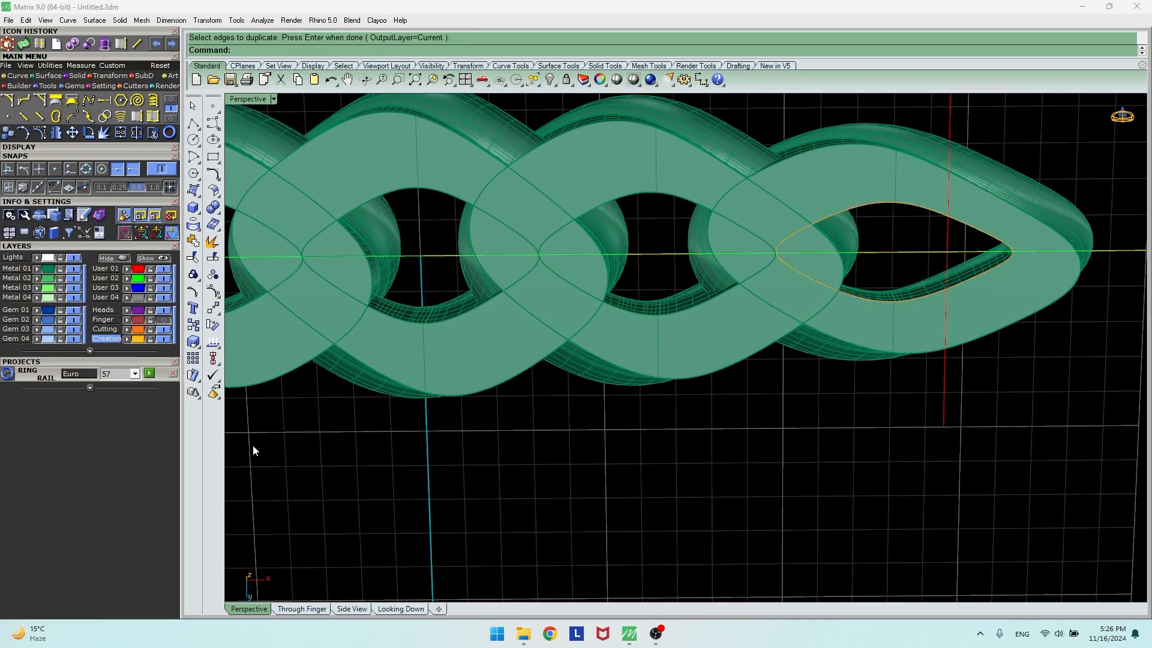
click(108, 270)
- Hide the Creation layer and Boolean-union the three middle links of the chain
right_drag(551, 239, 803, 414)
scroll(777, 371, down, 6)
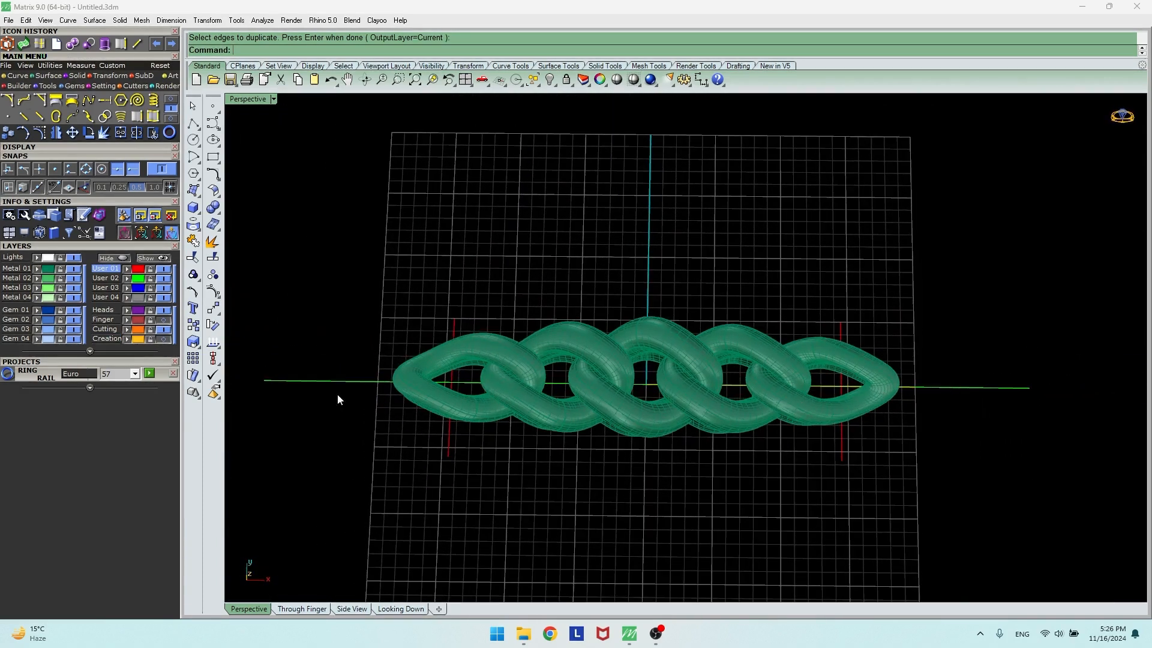
right_drag(737, 510, 738, 154)
scroll(695, 219, up, 2)
right_drag(696, 219, 715, 163)
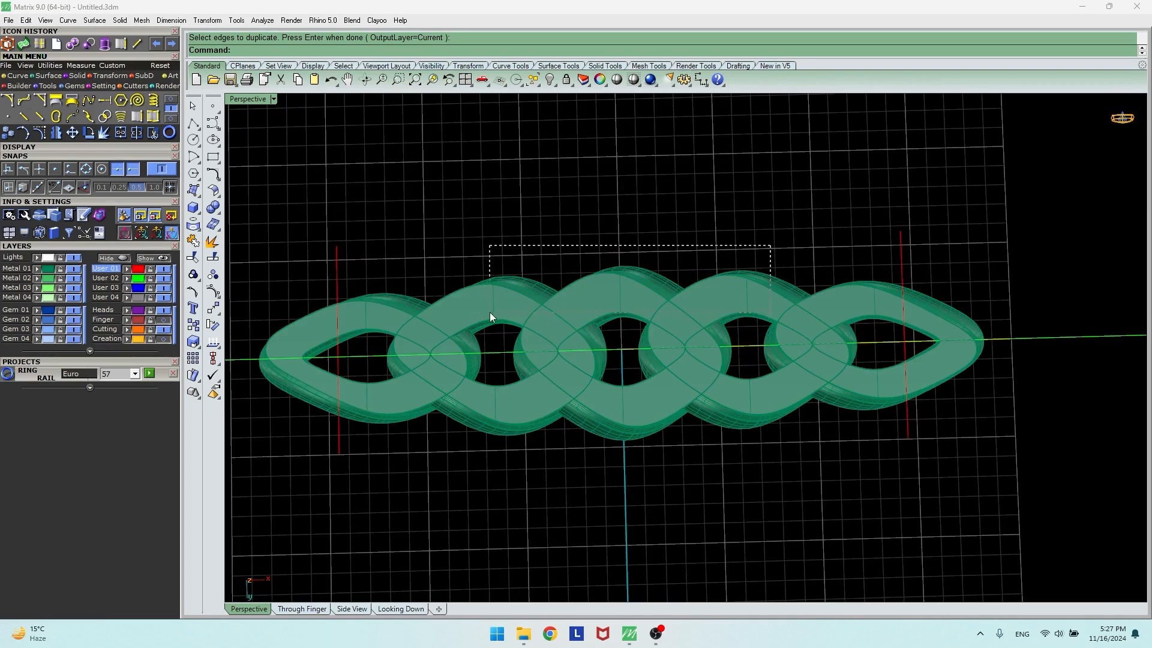
drag(489, 312, 491, 312)
right_drag(490, 311, 512, 265)
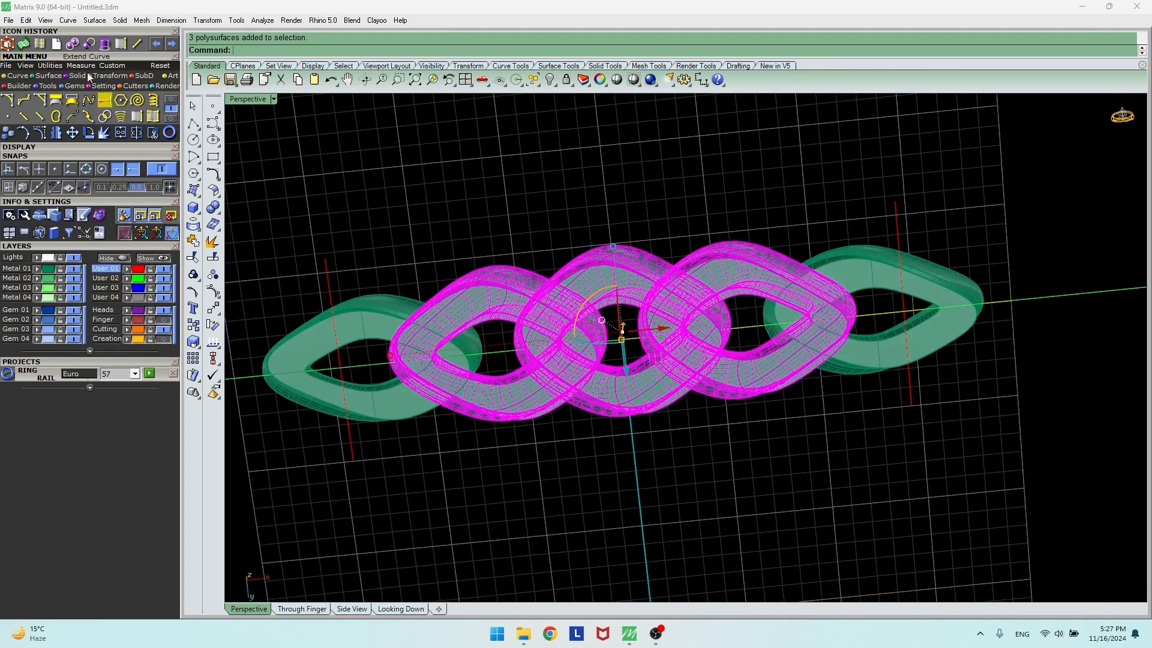
click(72, 44)
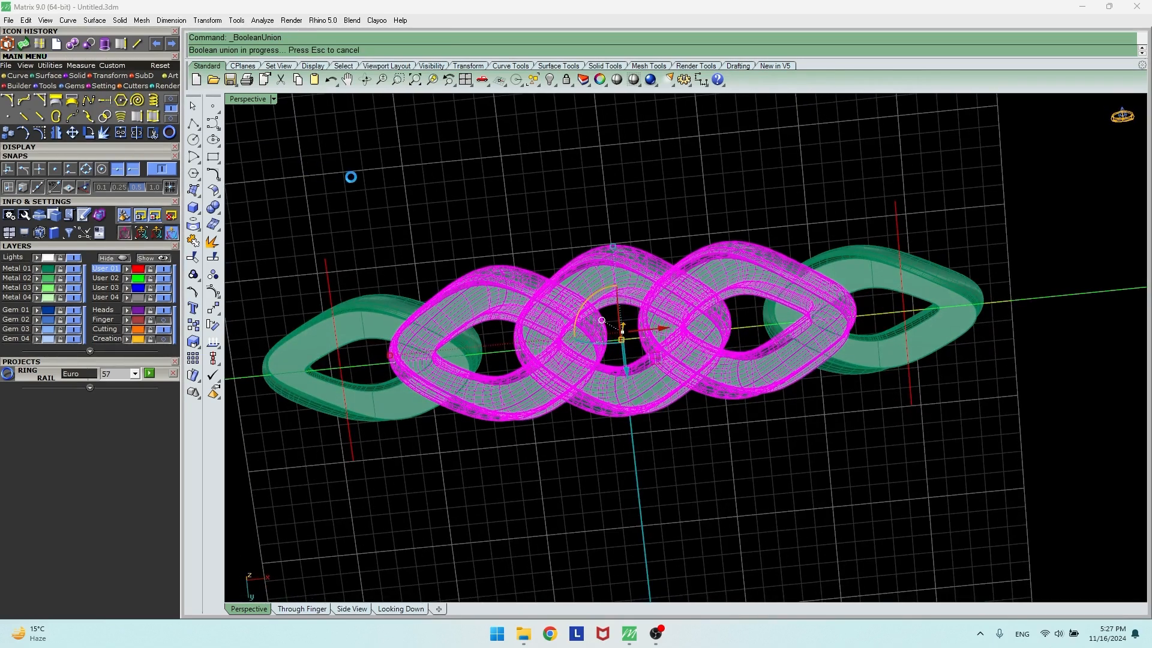
click(363, 192)
click(586, 255)
click(584, 202)
- Split the positive-X end link with the vertical line in the Looking Down view and delete its pointed outer tip
right_drag(584, 203, 596, 256)
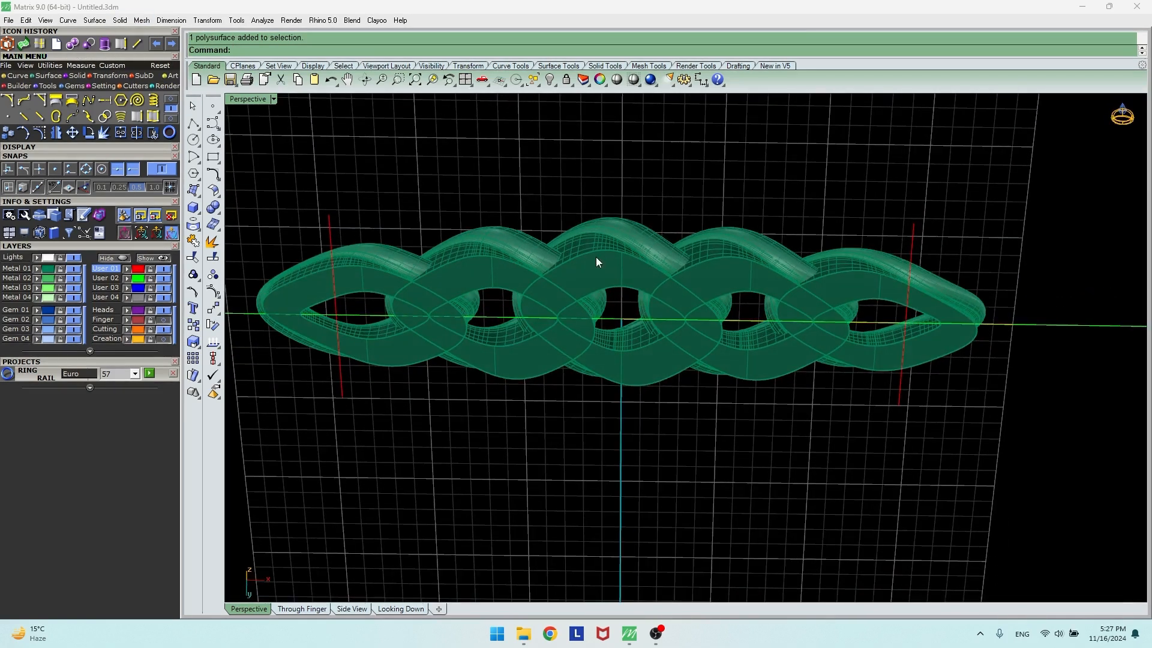
scroll(600, 251, down, 2)
right_drag(658, 223, 648, 498)
click(402, 609)
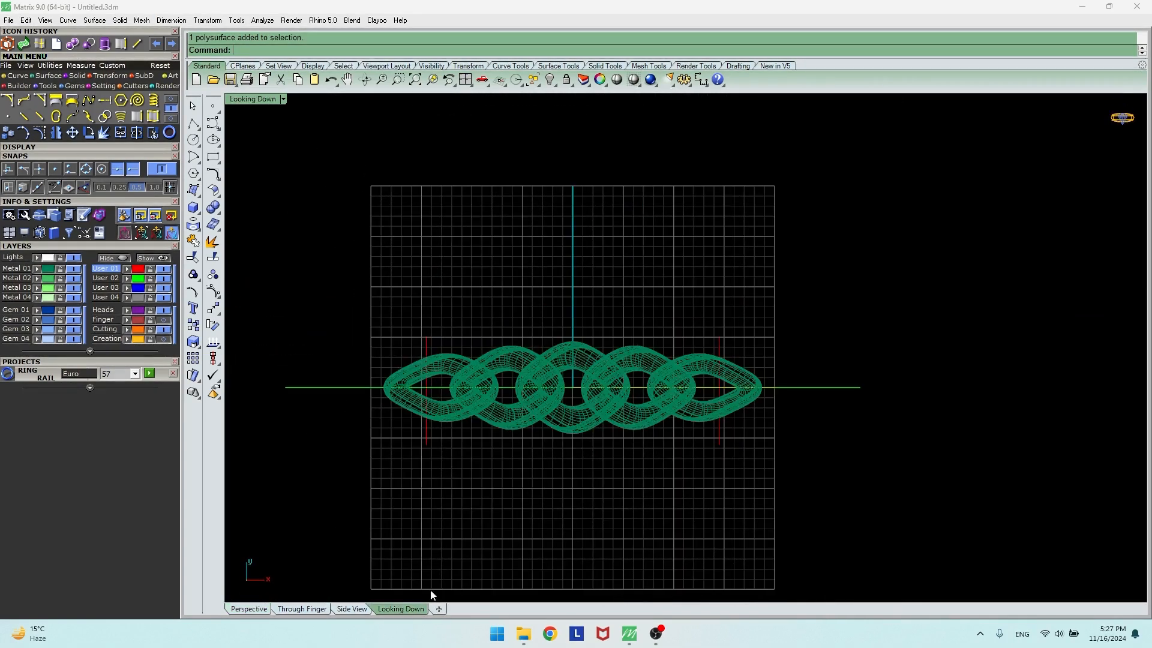
click(706, 374)
click(137, 133)
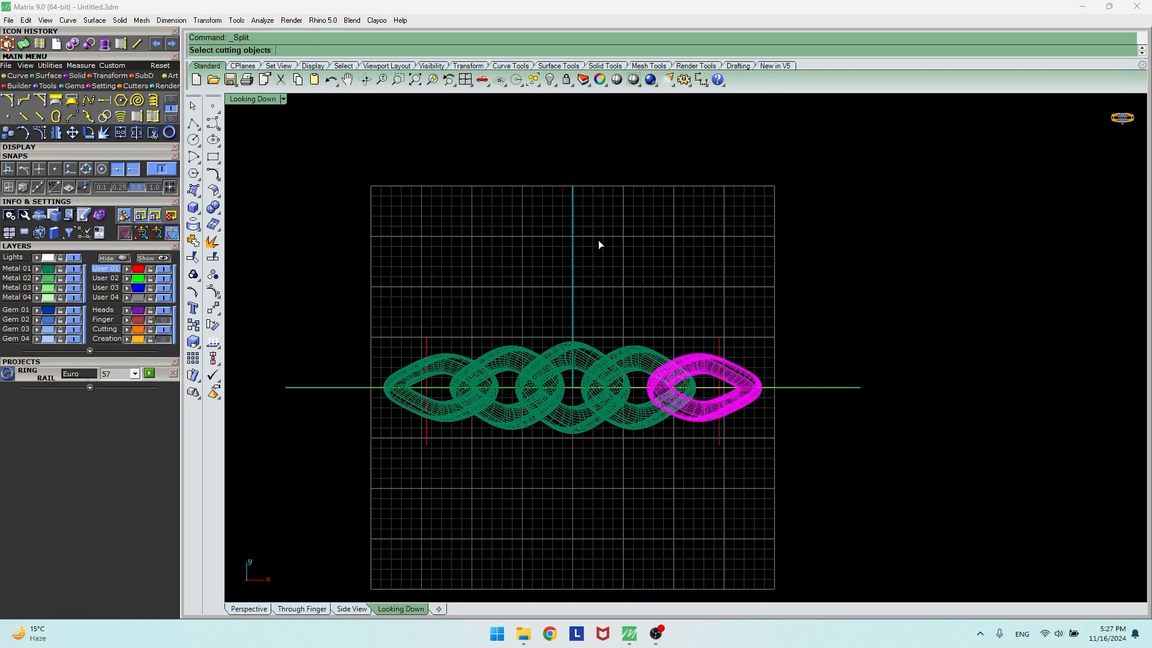
scroll(748, 318, up, 5)
drag(645, 384, 645, 384)
key(Return)
click(732, 458)
key(Delete)
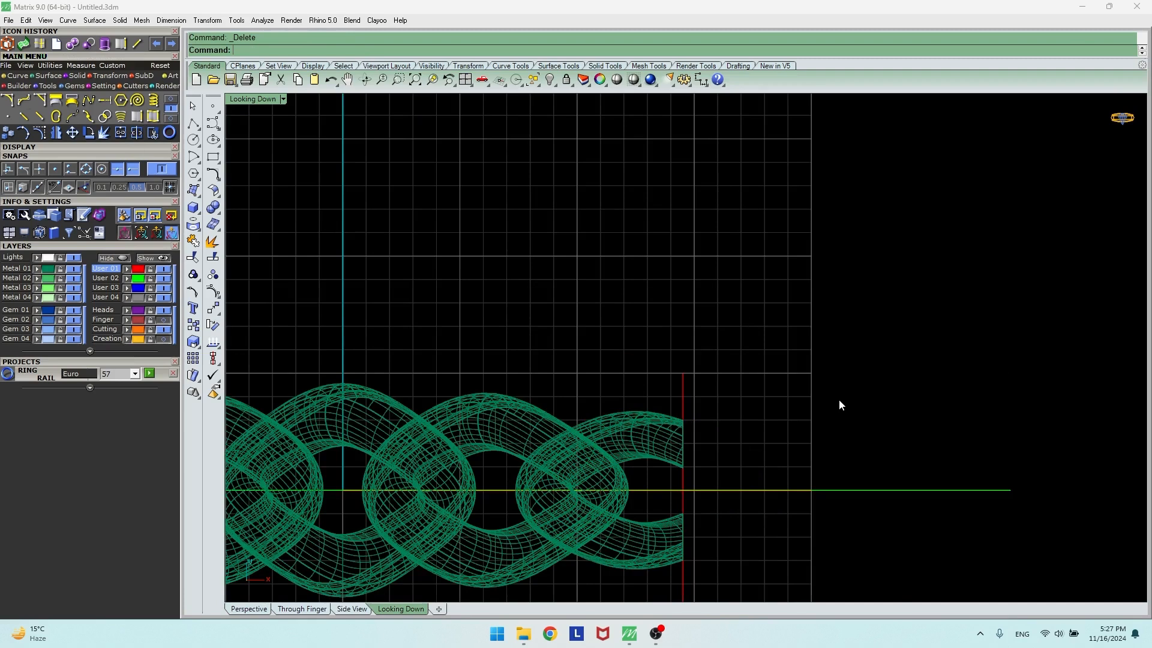
- Make Cutting the current layer and duplicate the open borders of the cut positive-X end link in Perspective
click(254, 610)
mouse_move(702, 480)
right_down()
mouse_move(687, 372)
mouse_move(712, 277)
right_up()
click(73, 269)
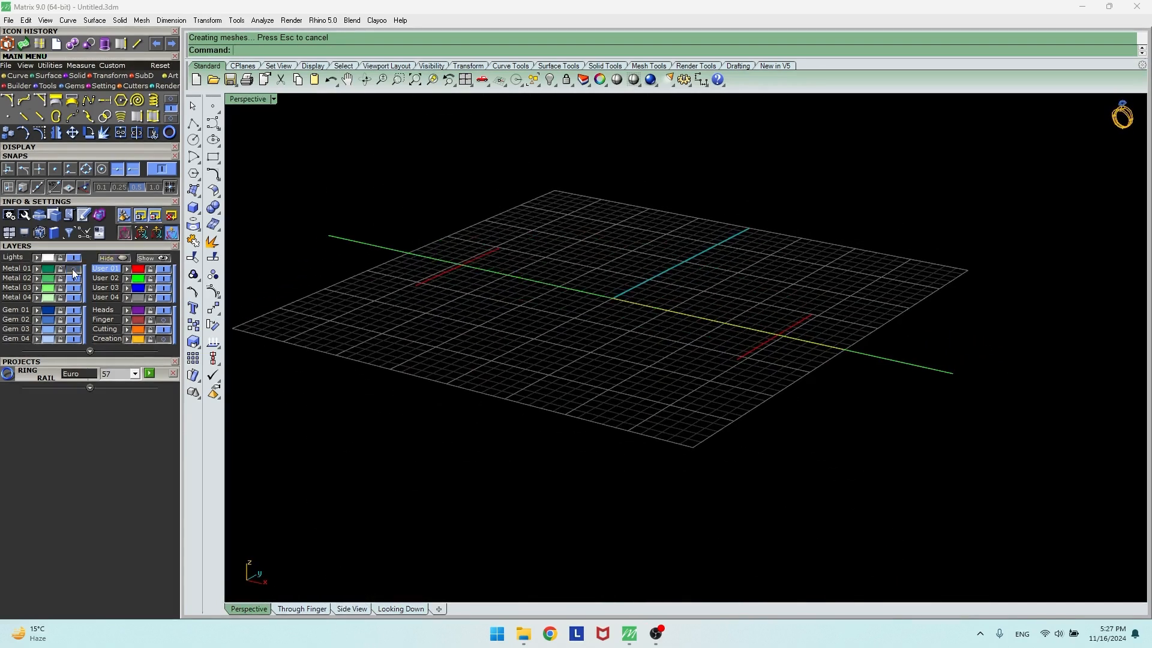
click(111, 330)
click(73, 269)
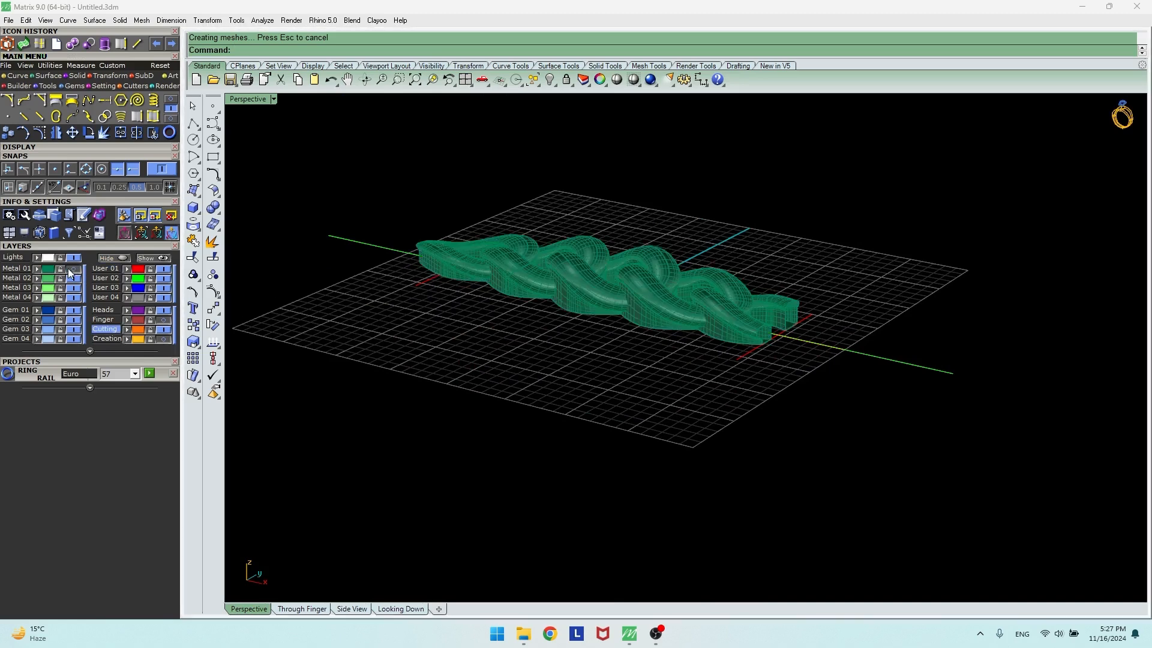
scroll(763, 308, up, 5)
click(714, 340)
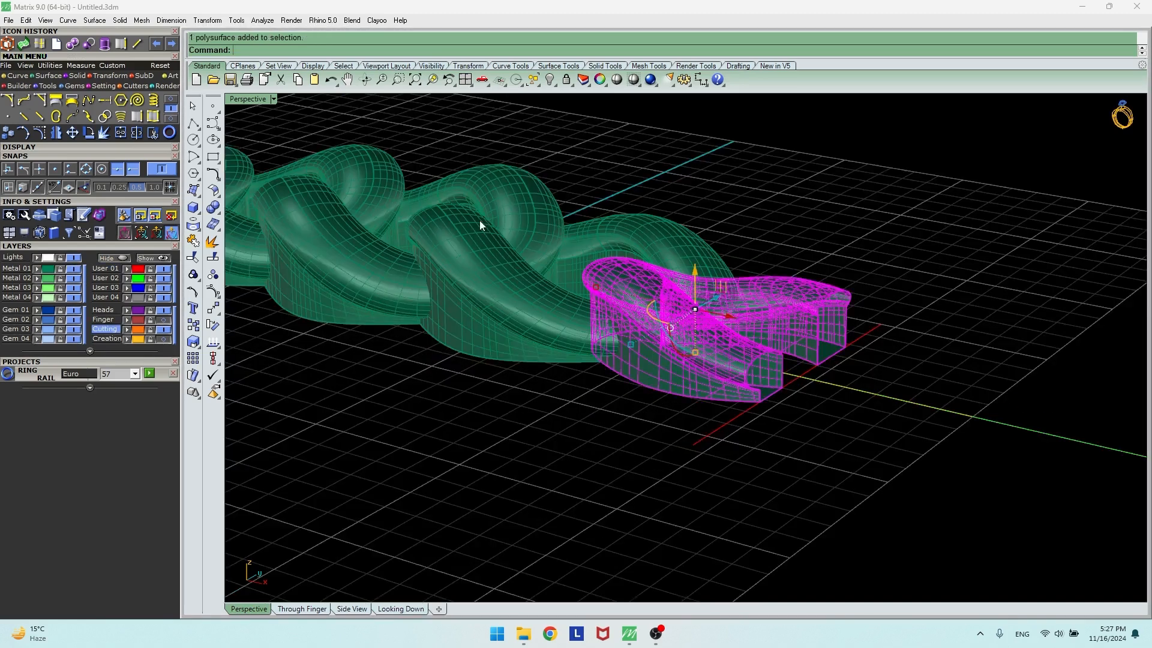
click(154, 117)
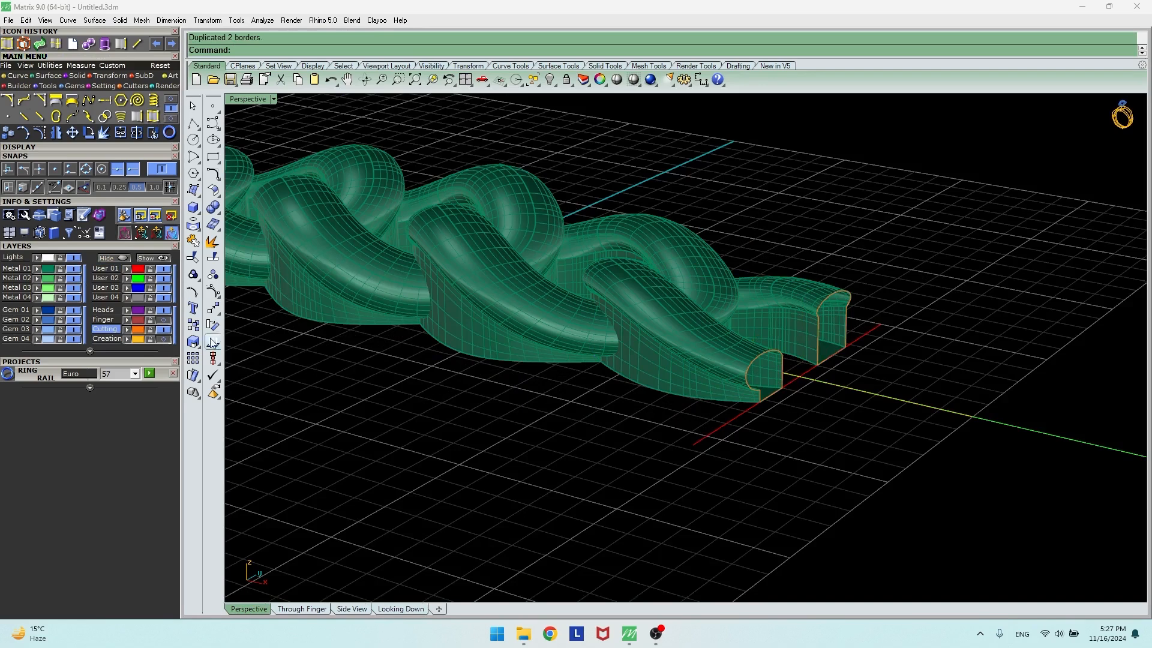
- Hide the Metal 01 and User 01 layers, and explode the two duplicated border profiles into separate segments
click(74, 269)
right_drag(407, 372, 345, 347)
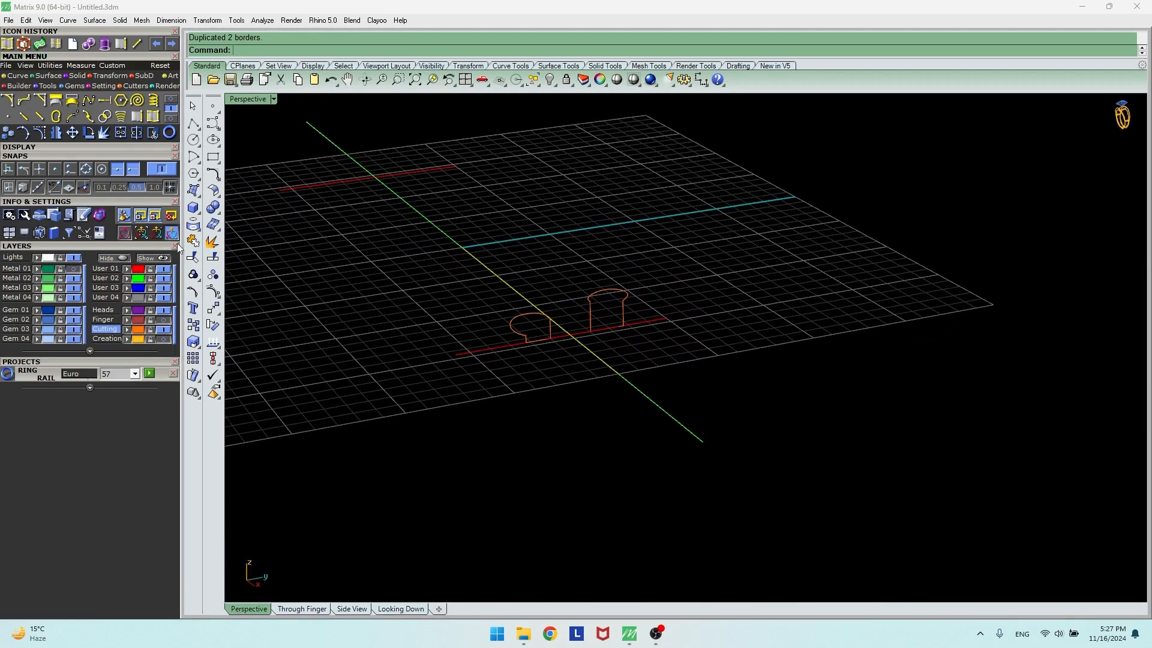
mouse_move(473, 243)
right_down()
mouse_move(496, 226)
mouse_move(493, 242)
right_up()
drag(452, 248, 794, 427)
right_drag(623, 294, 574, 283)
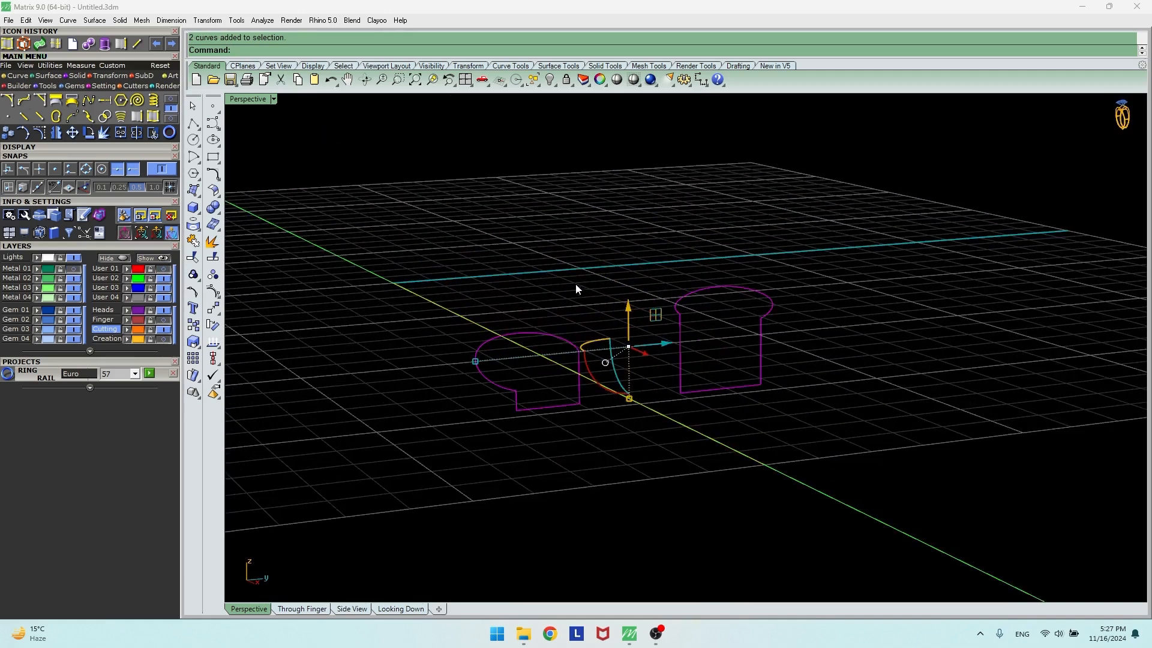
click(237, 239)
- Delete the vertical segments on the facing inner sides of the two border profiles, including any leftover short piece
scroll(589, 354, up, 4)
click(570, 396)
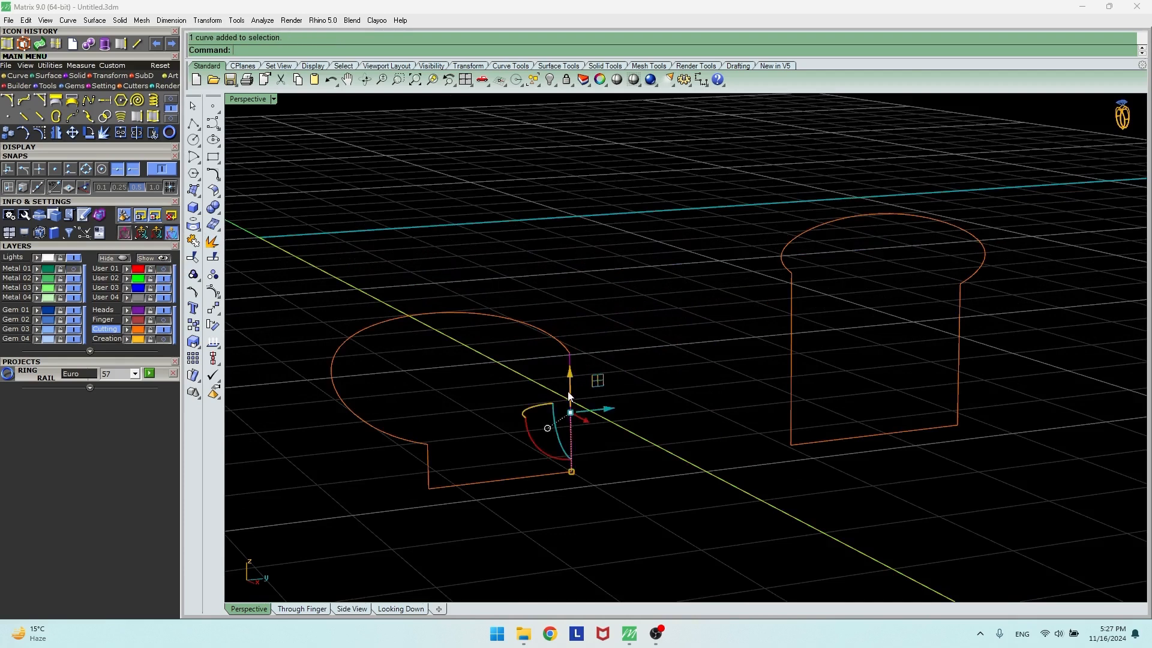
key(Delete)
click(791, 336)
key(Delete)
drag(774, 403, 809, 477)
key(Delete)
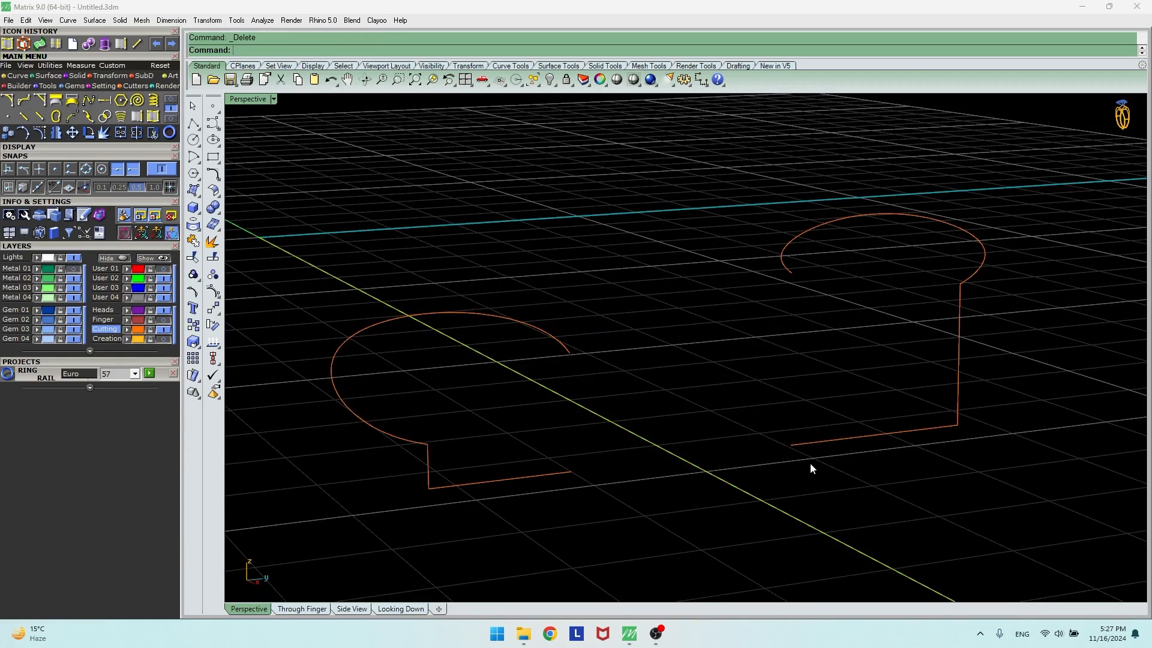
- Connect the open inner ends of the two domed arcs with a Quick Curve Blend, and select the blend curve
click(171, 99)
click(39, 100)
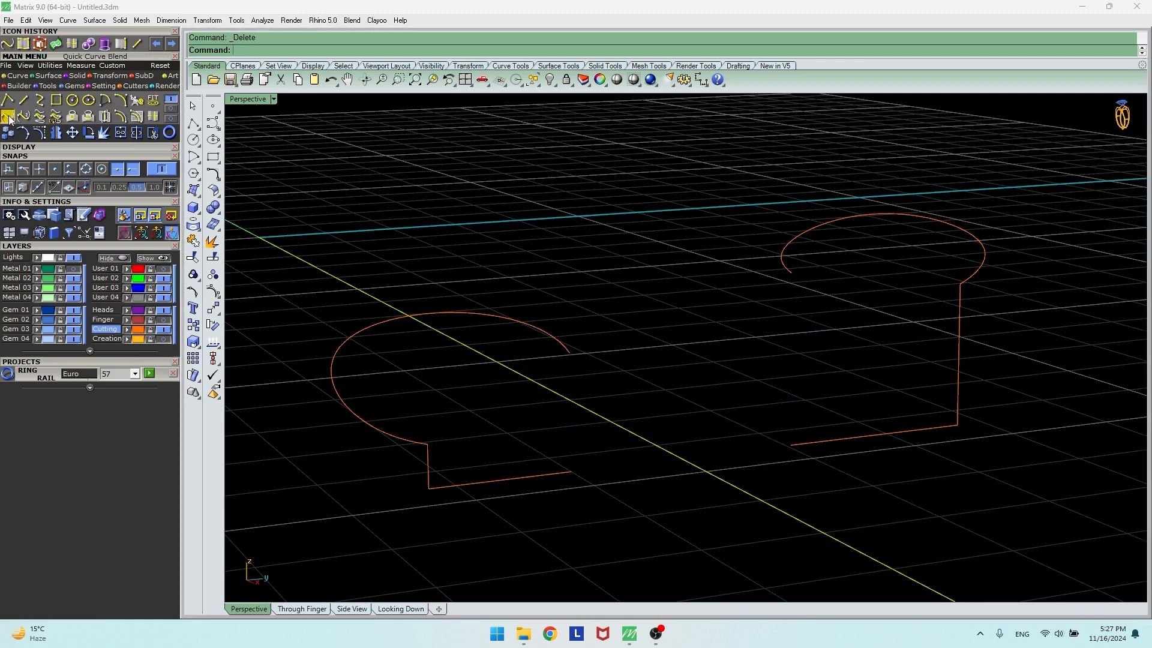
click(580, 355)
click(786, 271)
right_drag(694, 259, 646, 275)
click(682, 342)
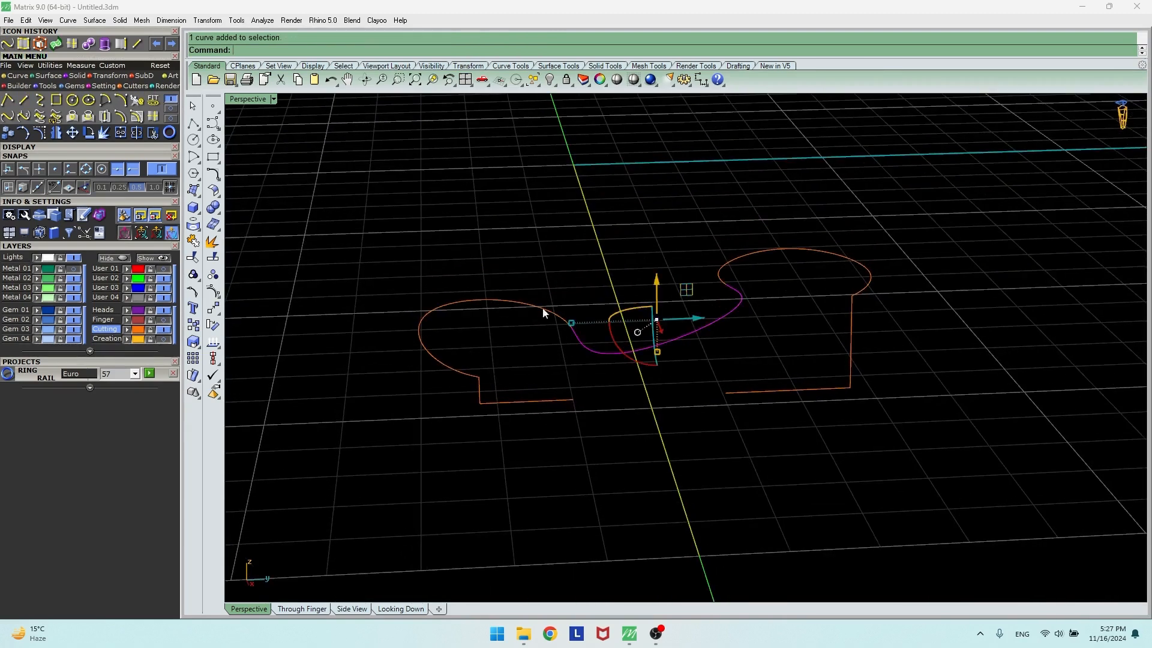
- Turn on the blend curve's control points and delete the lowest one, beside the shorter profile's base
click(213, 292)
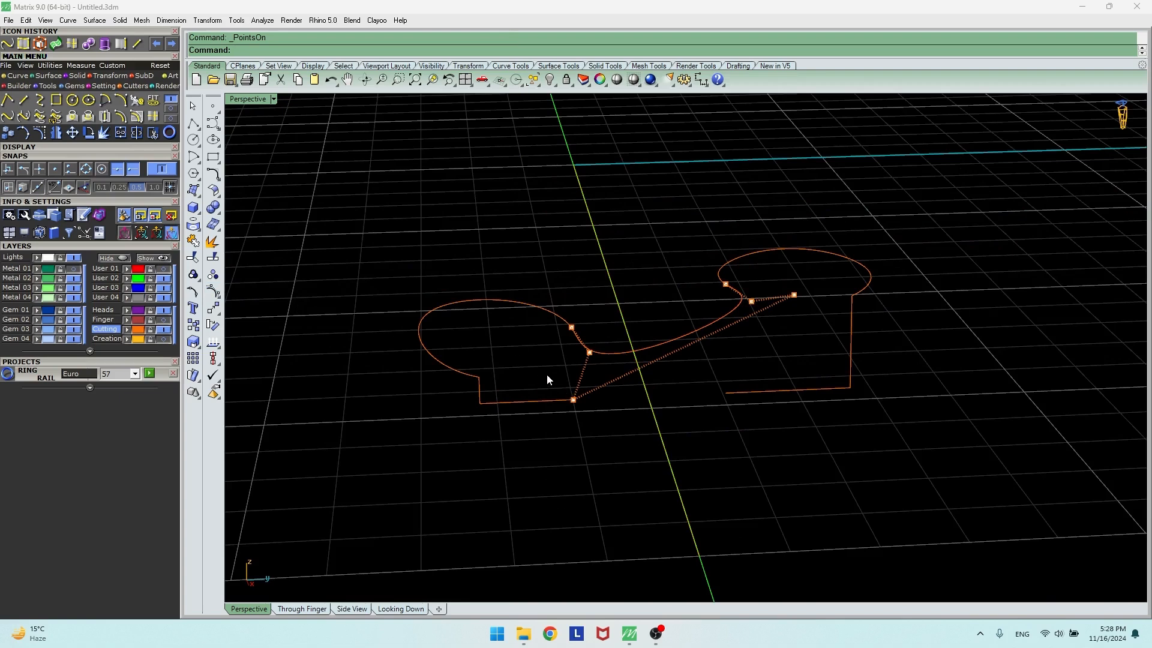
drag(546, 373, 603, 429)
key(Delete)
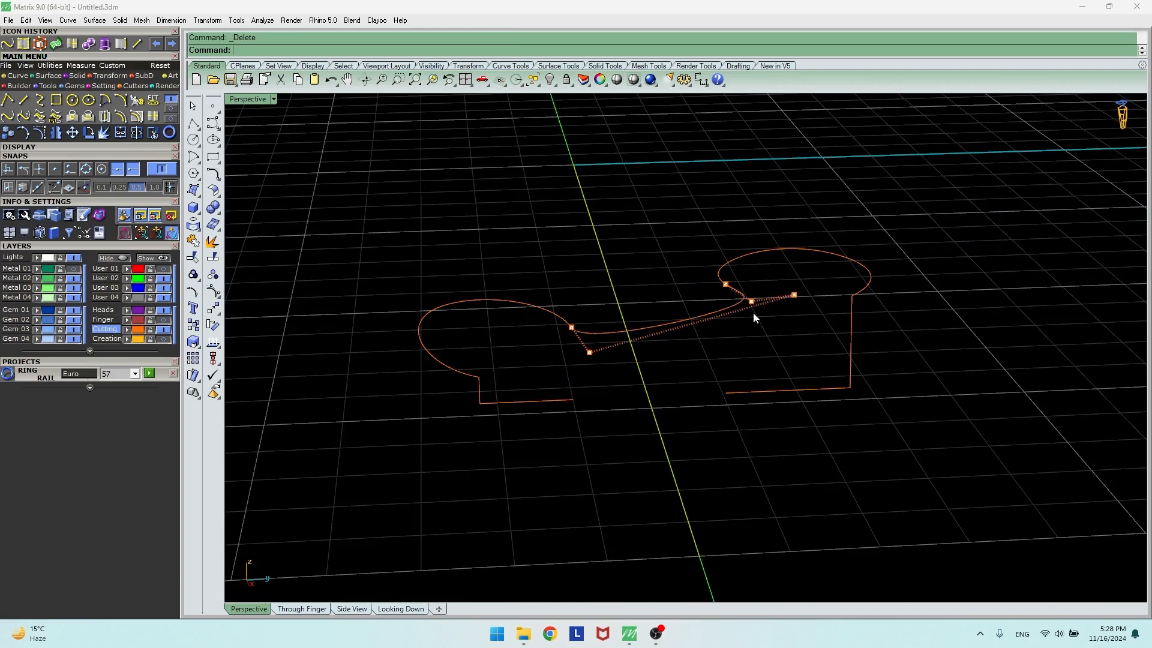
drag(787, 278, 807, 323)
key(Delete)
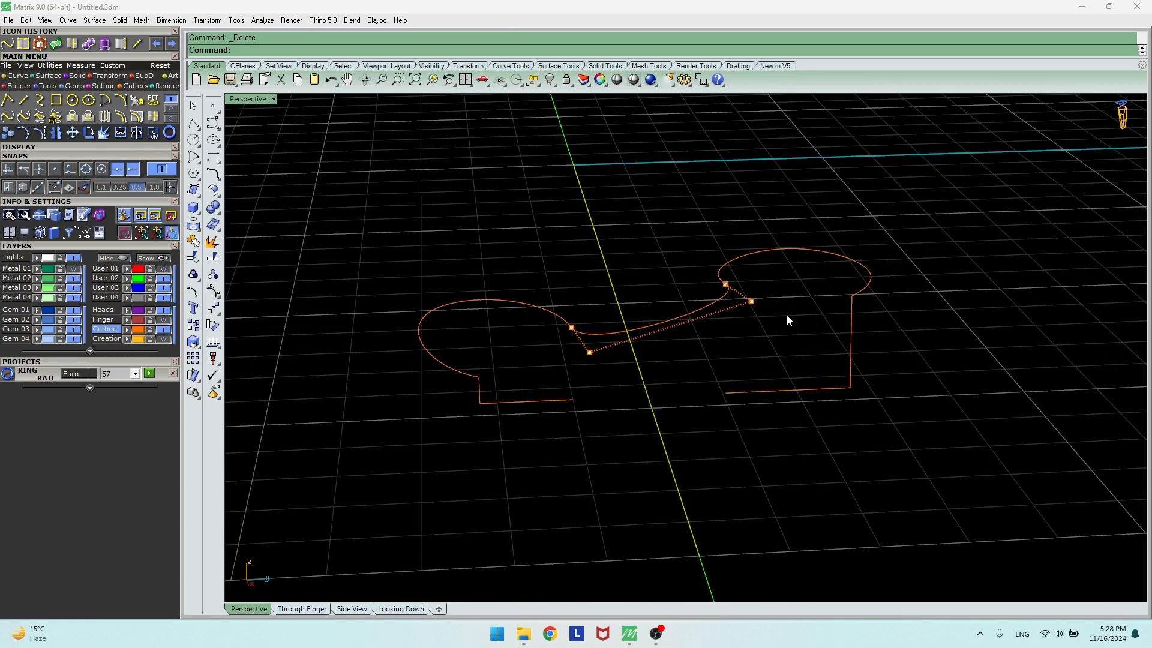
key(ctrl+z)
- Turn off the control points and replace the two base segments with one line joining the lower ends of the outer verticals
click(736, 359)
key(Escape)
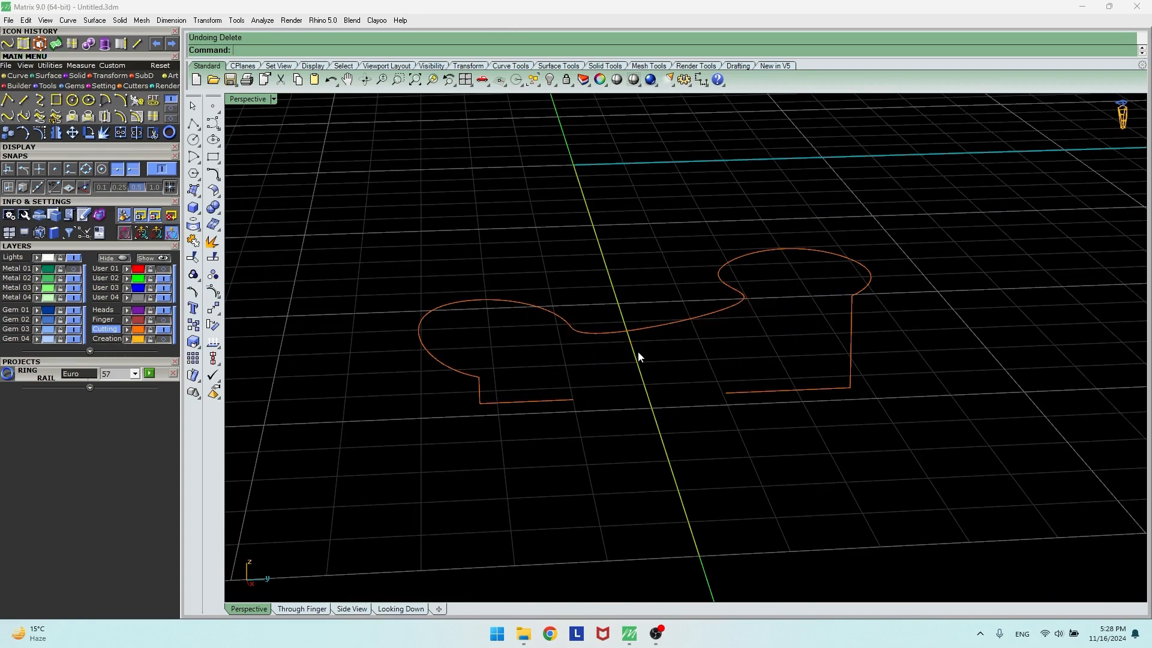
right_drag(650, 368, 393, 337)
drag(377, 355, 861, 419)
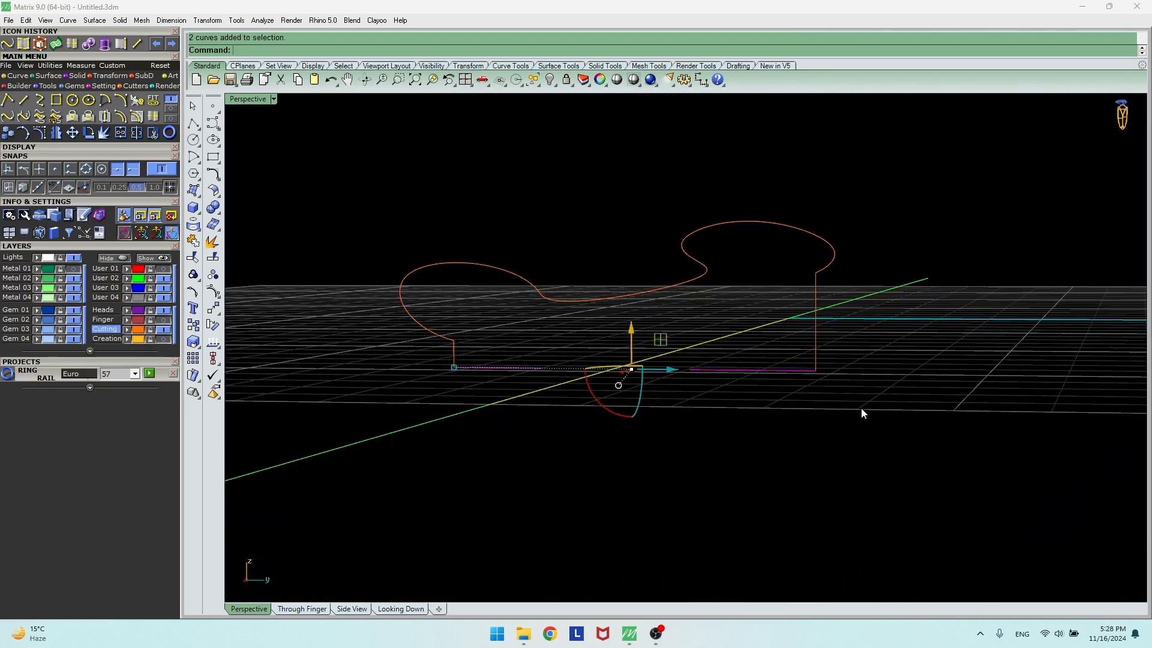
key(Delete)
click(24, 99)
click(455, 368)
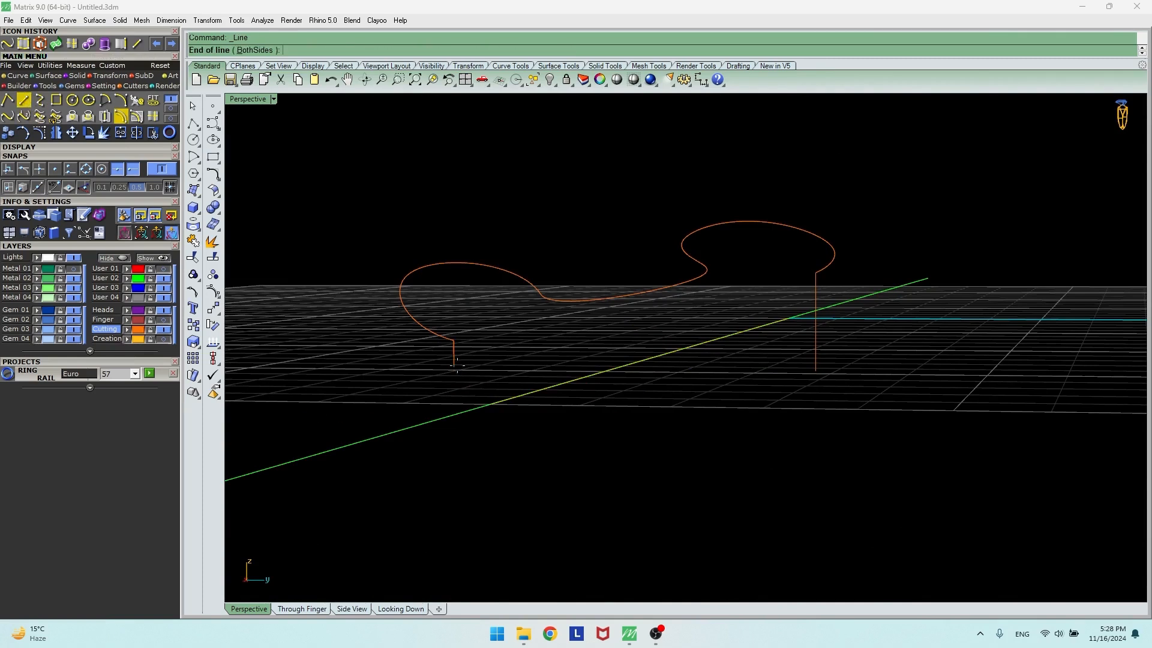
click(817, 371)
- Join all eight segments of the profile into one closed curve
scroll(817, 372, down, 3)
right_drag(816, 372, 770, 413)
drag(484, 254, 874, 478)
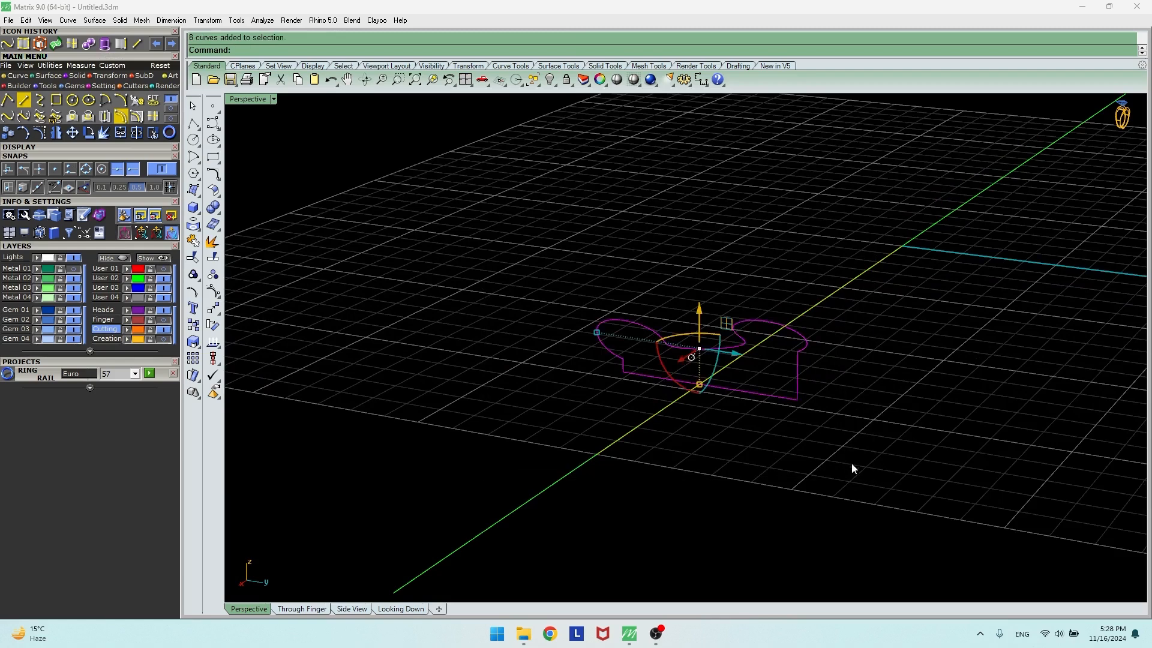
click(193, 242)
right_drag(438, 310, 470, 337)
click(467, 338)
right_drag(415, 387, 502, 443)
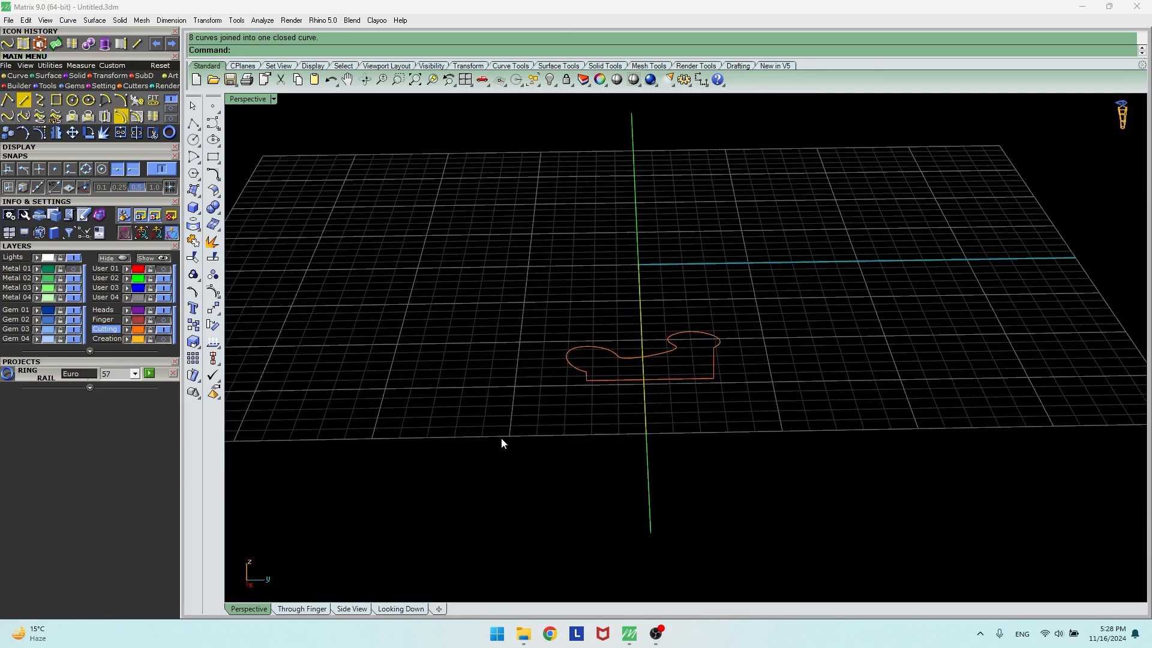
- Draw a line centred on the front end of the reference line, extending 1.5 to both sides across it
click(23, 99)
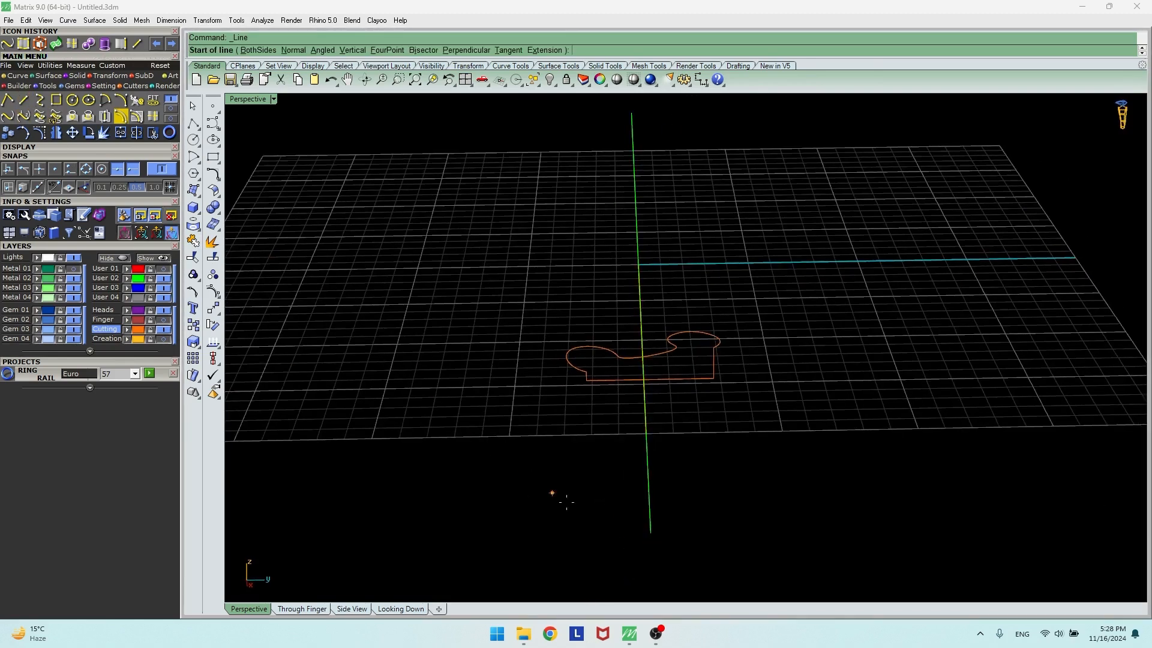
click(246, 51)
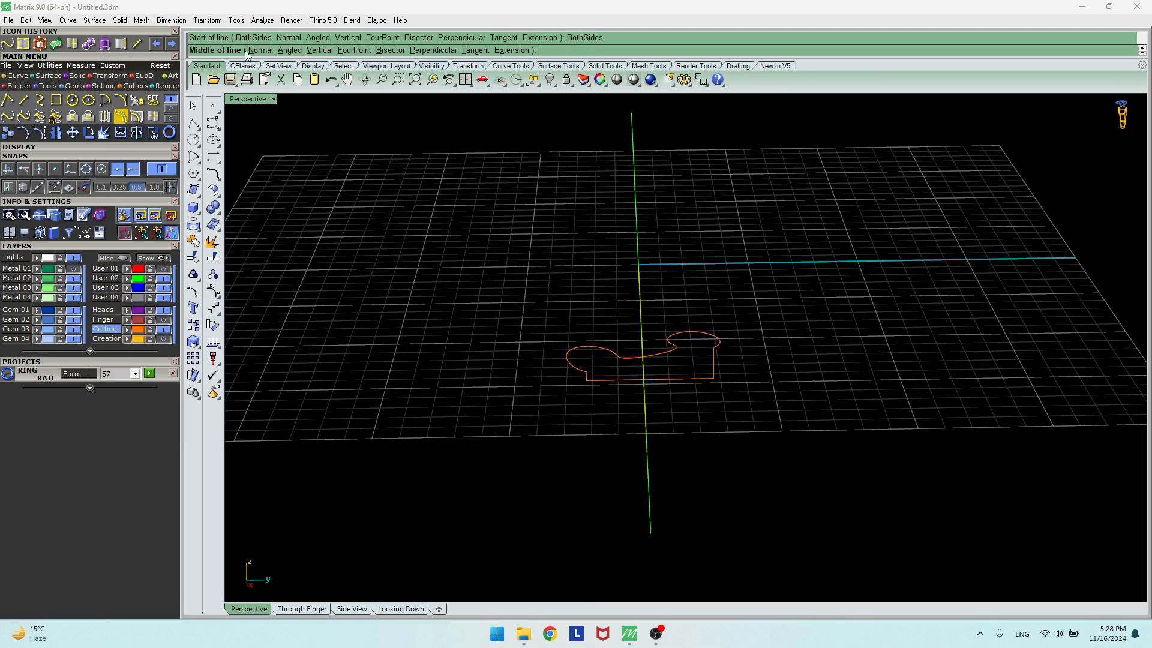
click(651, 533)
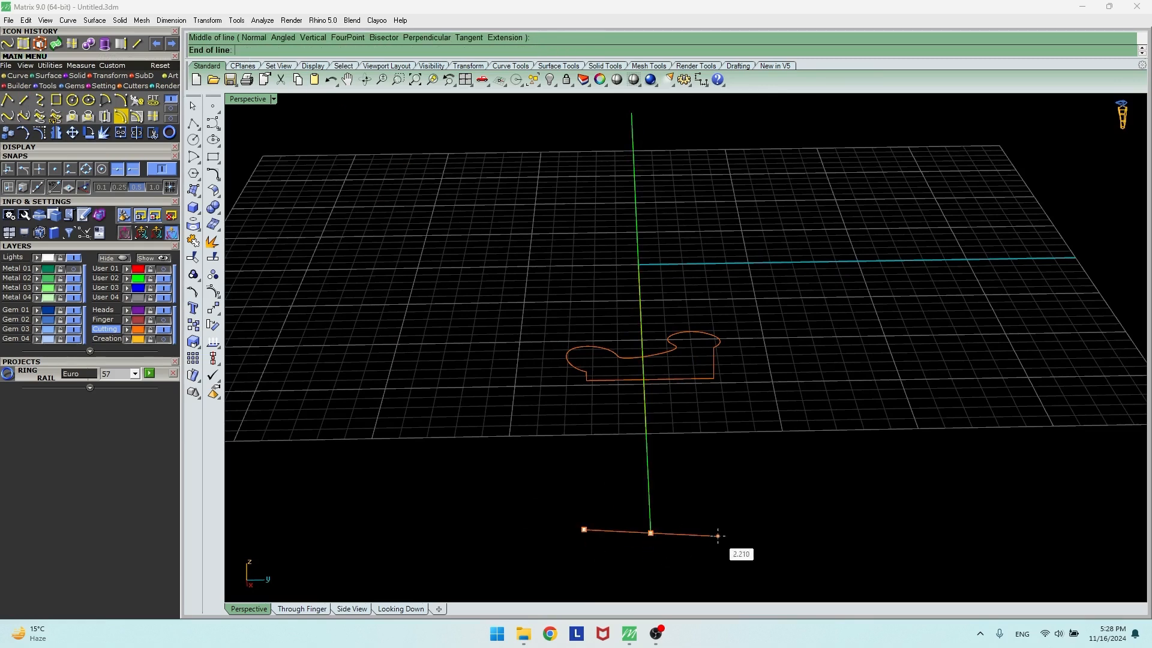
text(1.5)
key(Return)
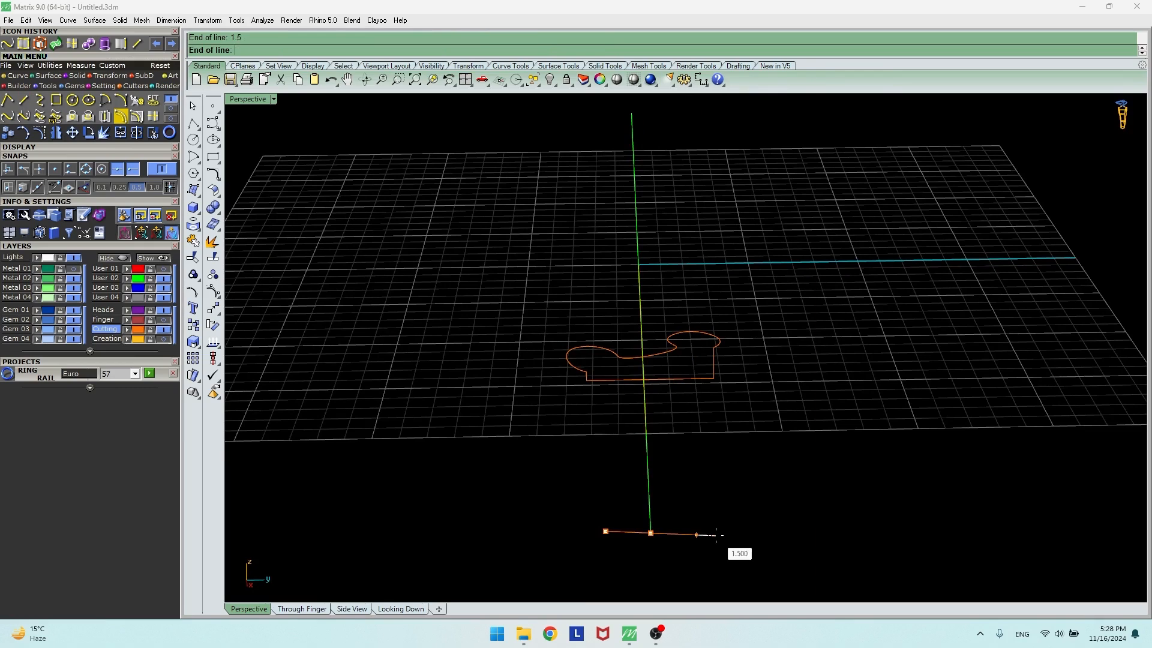
click(753, 536)
right_drag(736, 505, 714, 468)
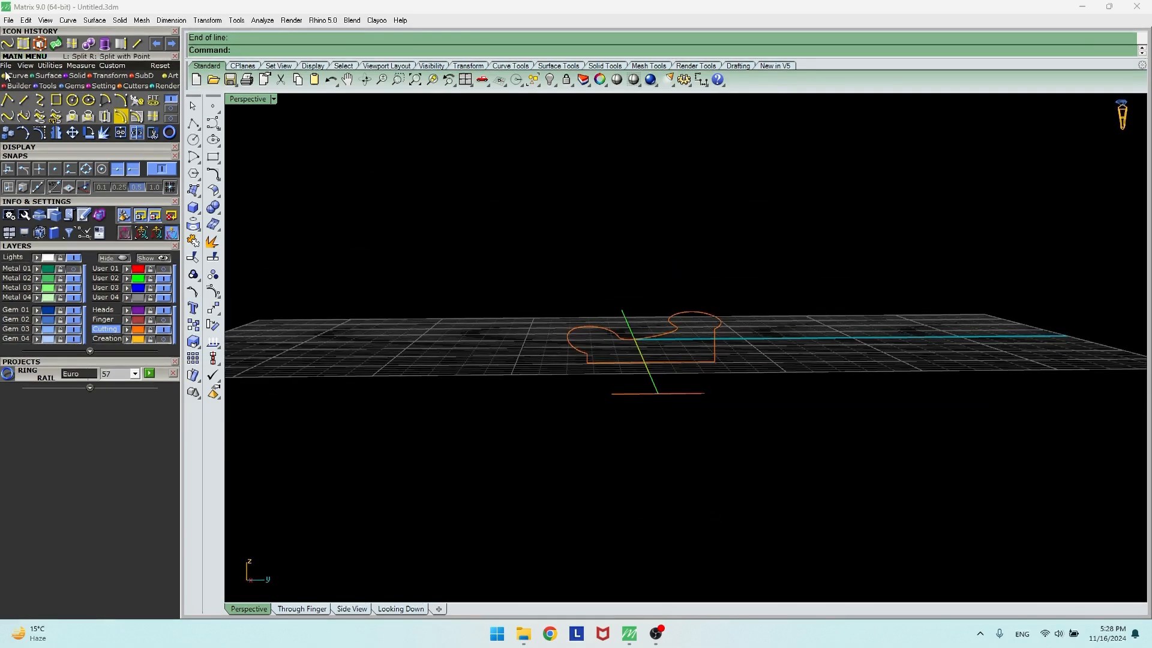
- On the User 02 layer, draw a vertical guide line straight down from each end of the new short line
click(24, 99)
click(106, 278)
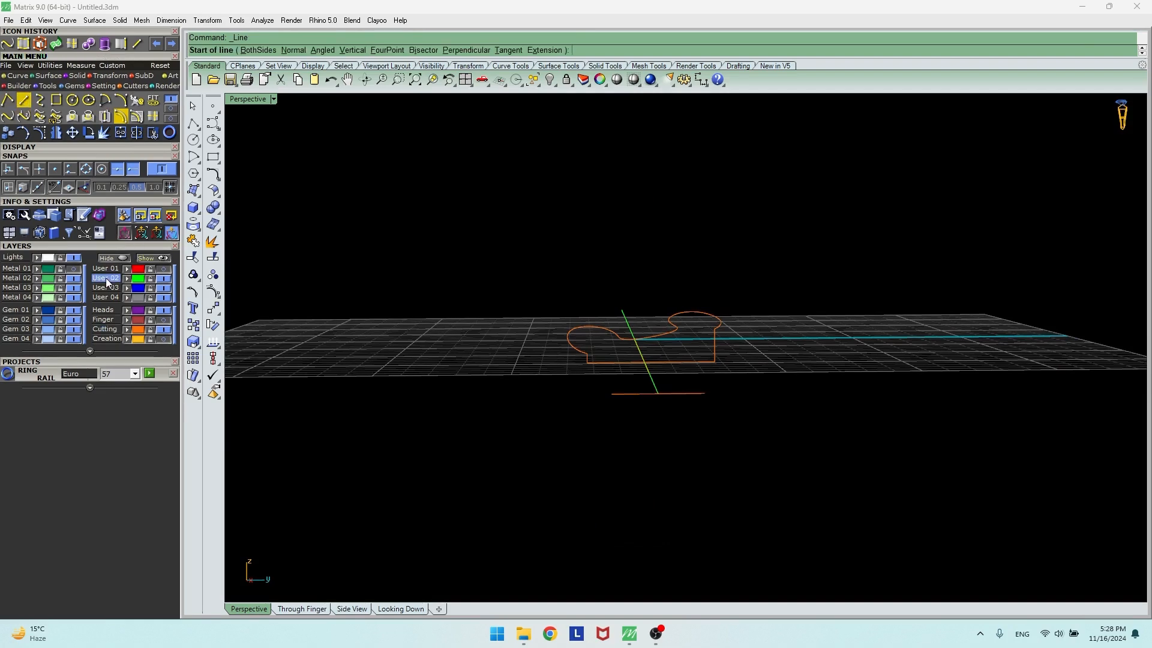
click(613, 394)
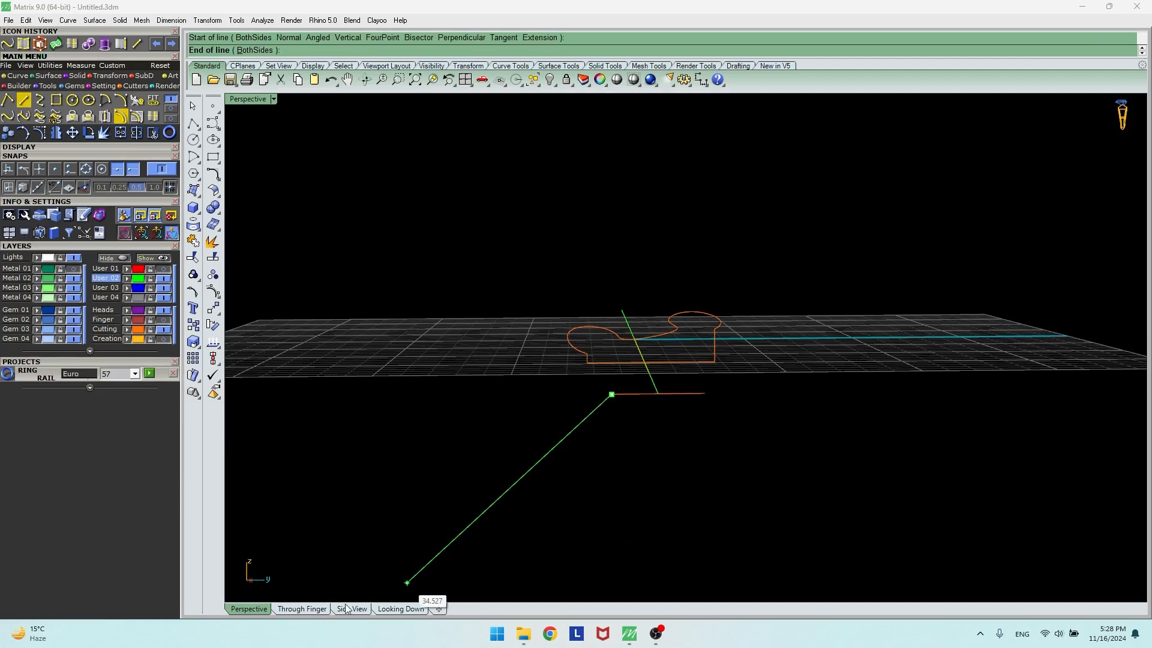
click(352, 609)
scroll(665, 360, up, 5)
click(618, 402)
key(Return)
click(755, 319)
click(754, 395)
right_drag(761, 368, 772, 412)
- Connect the upper ends of the two vertical guide lines with a curve blend and select the resulting arch
click(7, 115)
click(638, 372)
click(765, 375)
click(654, 332)
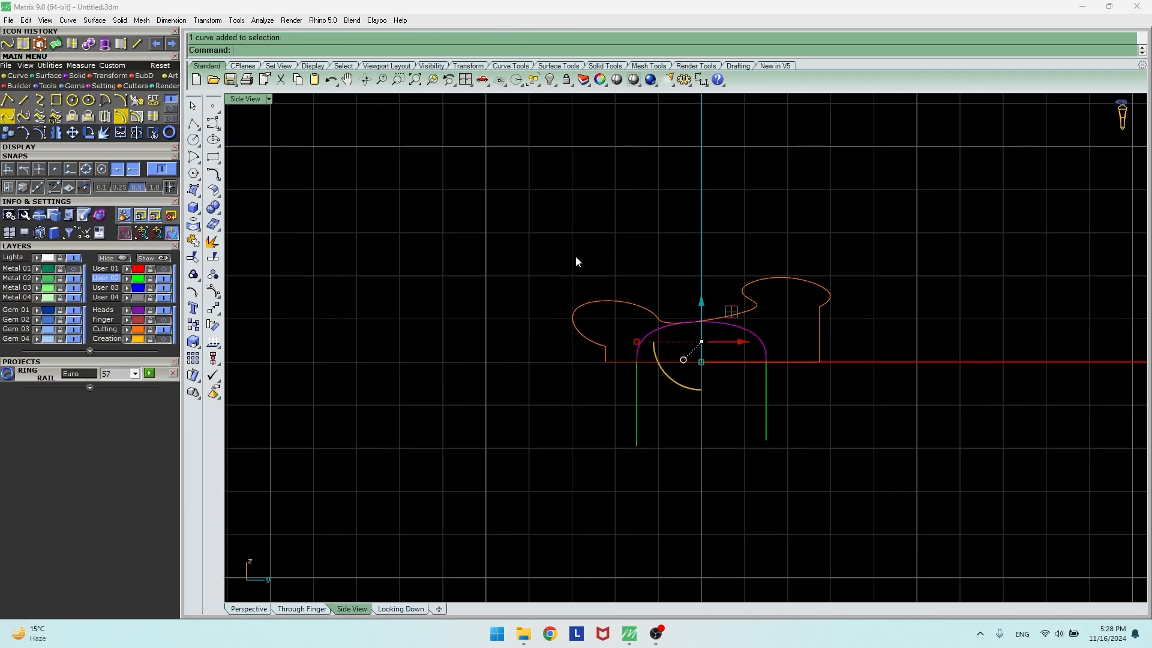
- Hide the Cutting layer and stretch the arch upward from its base with a one-directional scale
click(165, 329)
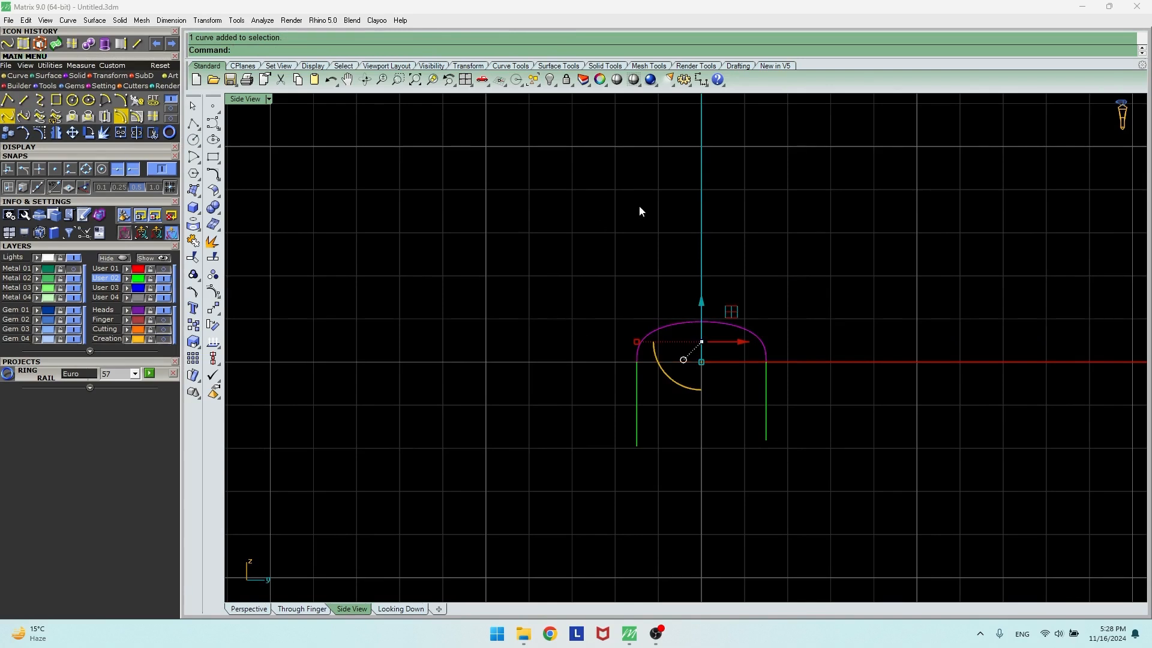
right_drag(547, 185, 462, 234)
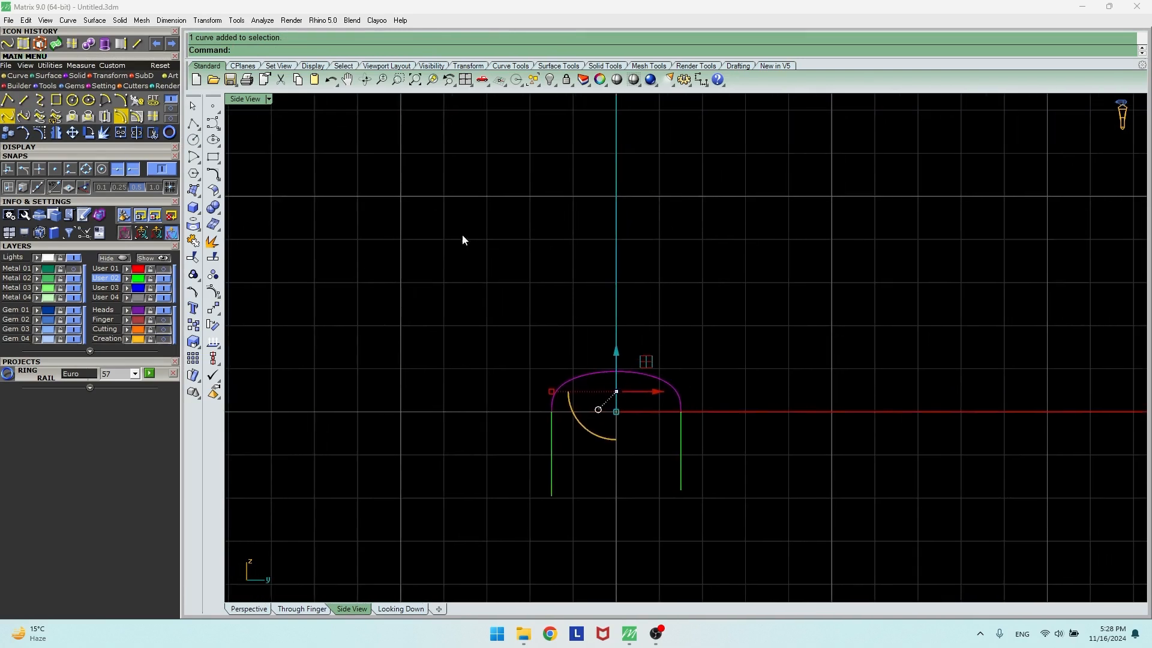
click(109, 76)
click(39, 113)
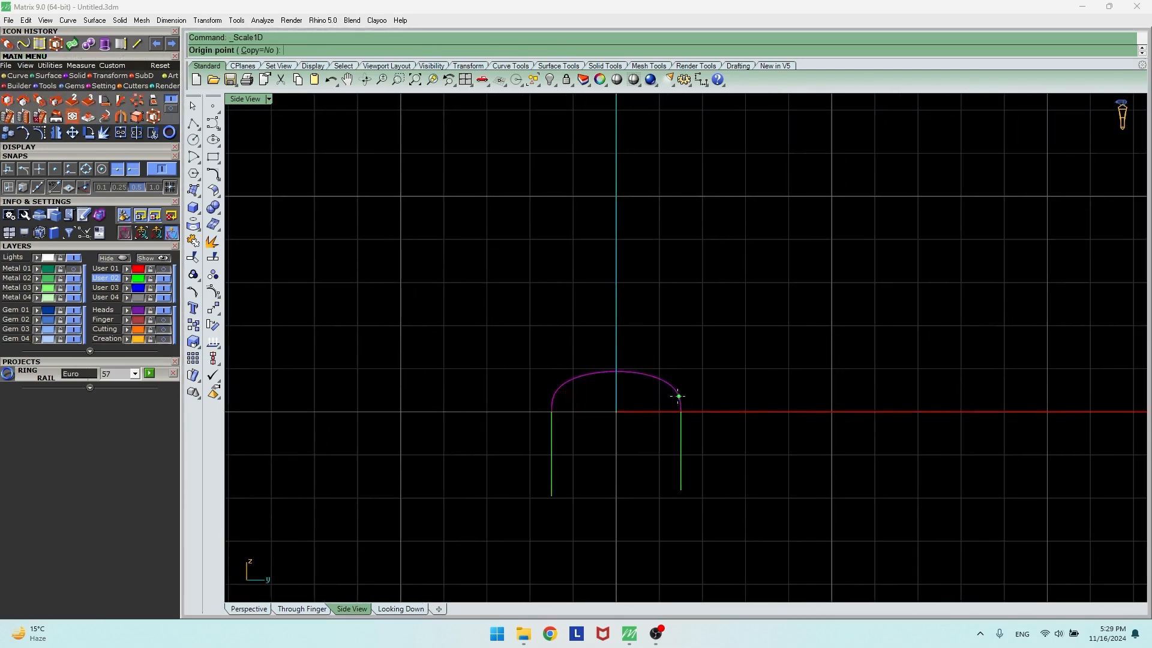
scroll(642, 408, up, 4)
click(582, 416)
click(582, 322)
click(581, 264)
key(Escape)
- Delete the two vertical guide lines below the arch
click(249, 609)
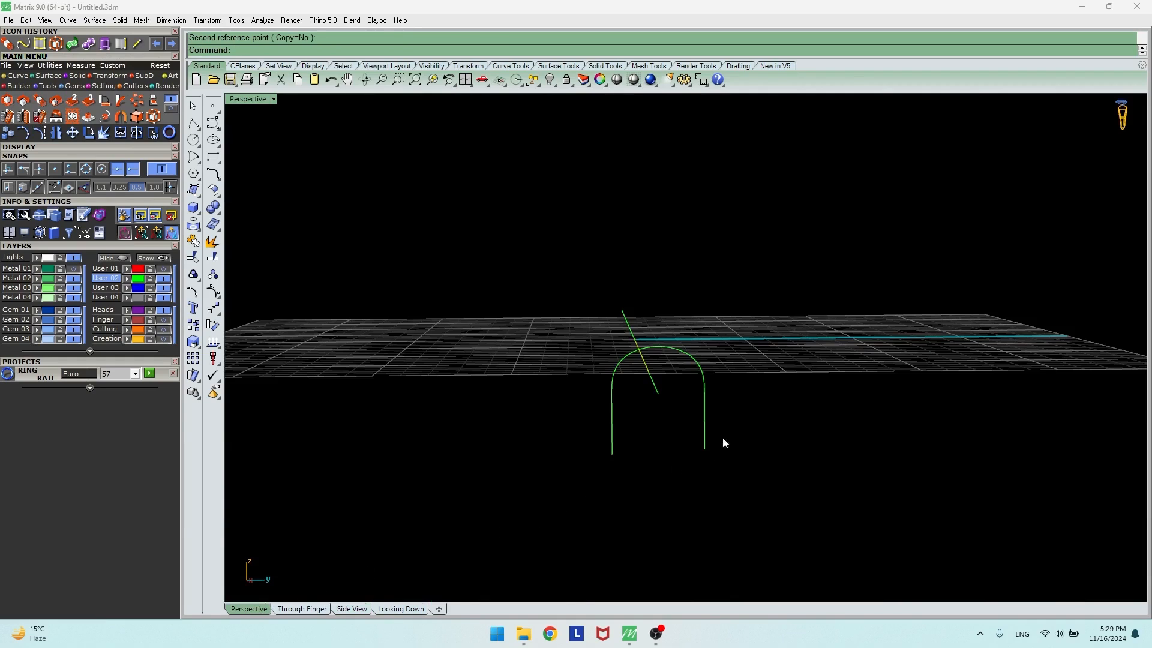
drag(722, 443, 506, 482)
key(Delete)
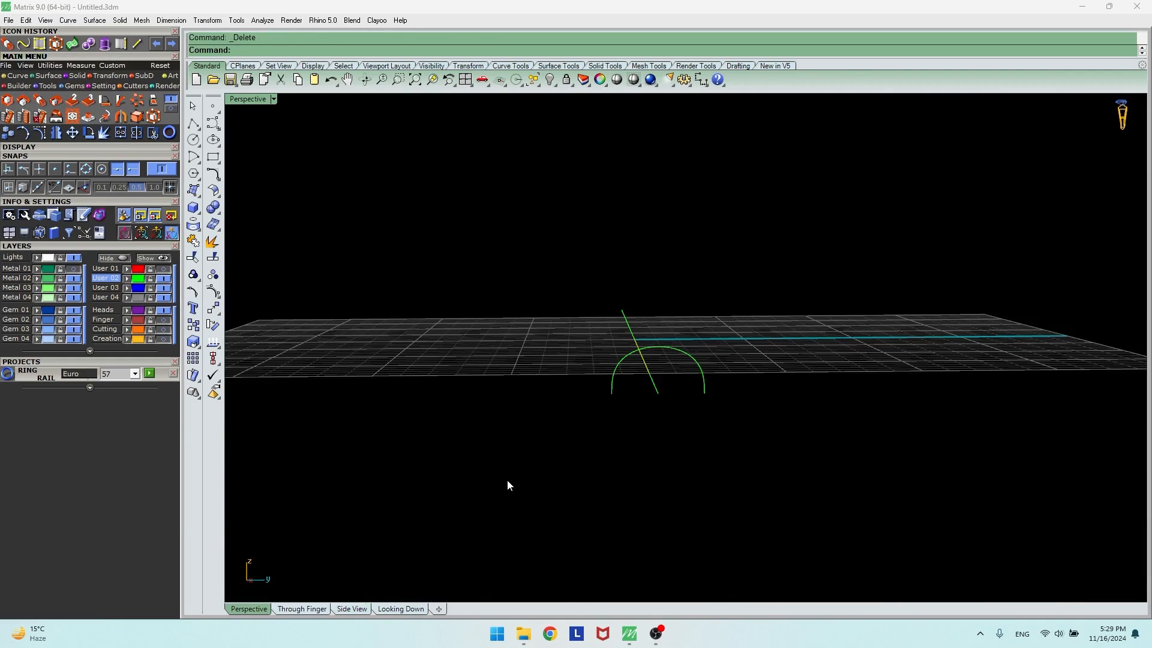
- Show the Cutting layer again and join the arch with its base line into one closed D-shaped profile
click(165, 339)
click(163, 329)
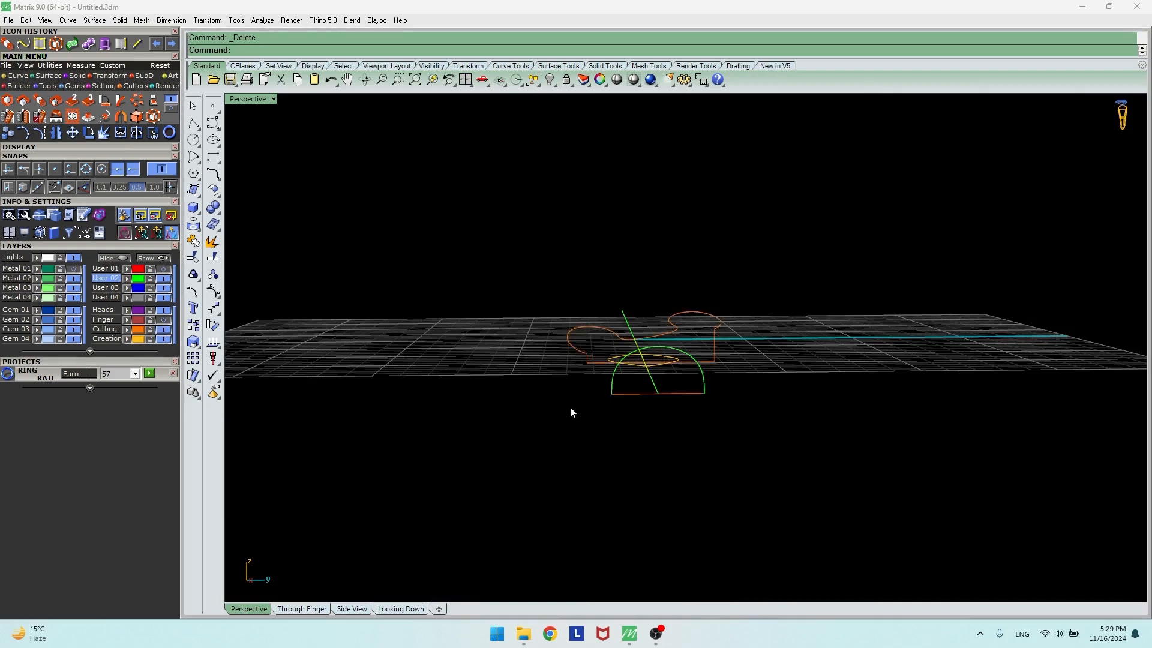
click(165, 340)
scroll(588, 415, up, 4)
right_drag(588, 415, 616, 448)
scroll(616, 448, down, 2)
drag(602, 437, 905, 601)
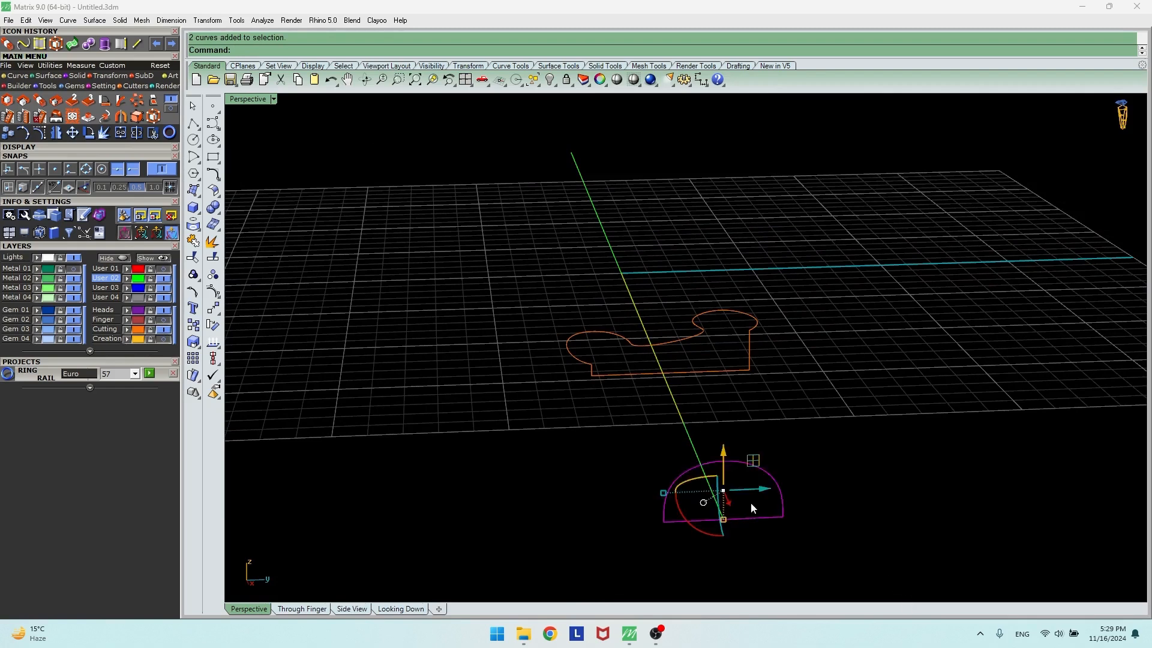
click(193, 240)
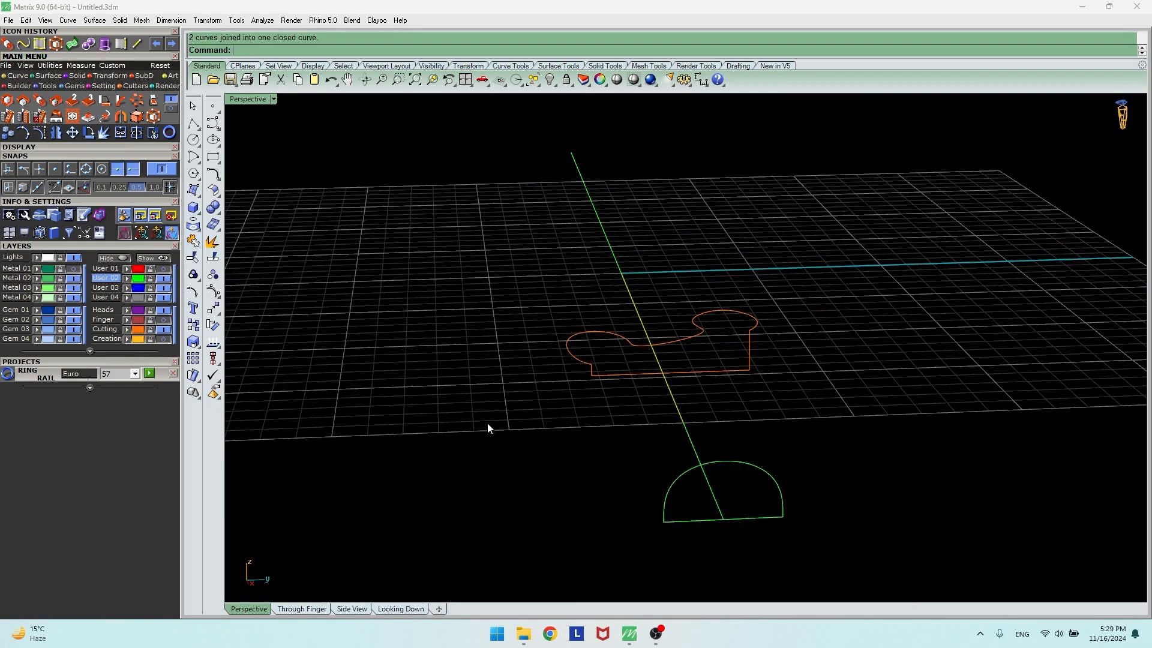
- Move the closed D-shaped profile to the Cutting layer
drag(607, 430, 844, 549)
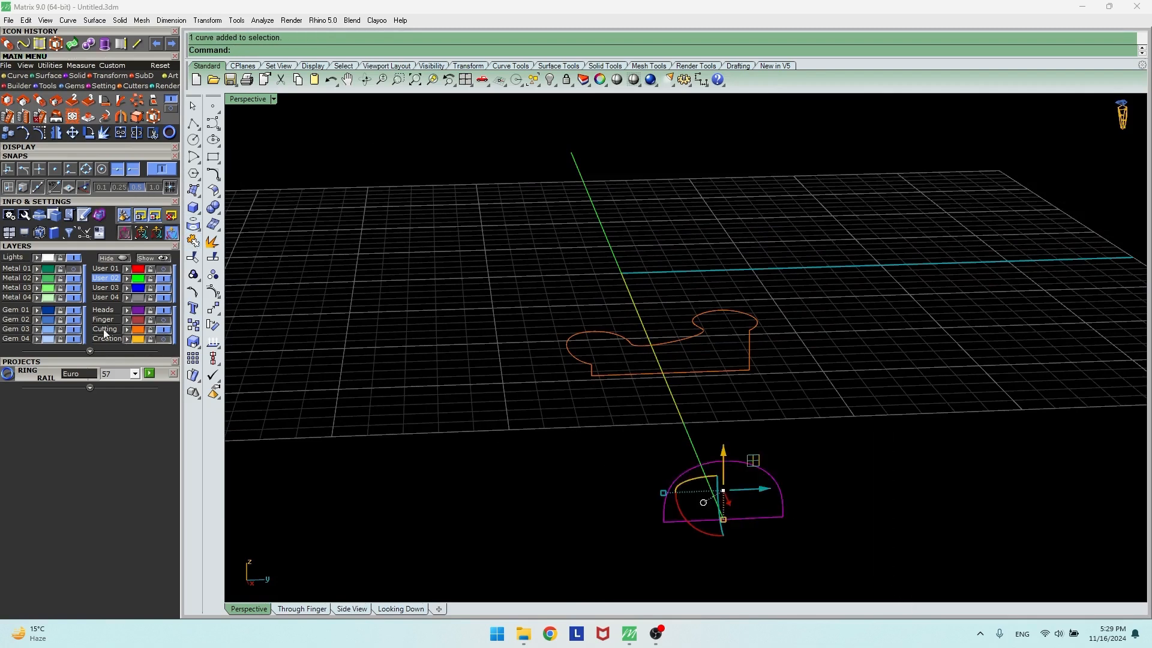
click(277, 333)
right_drag(277, 332, 396, 341)
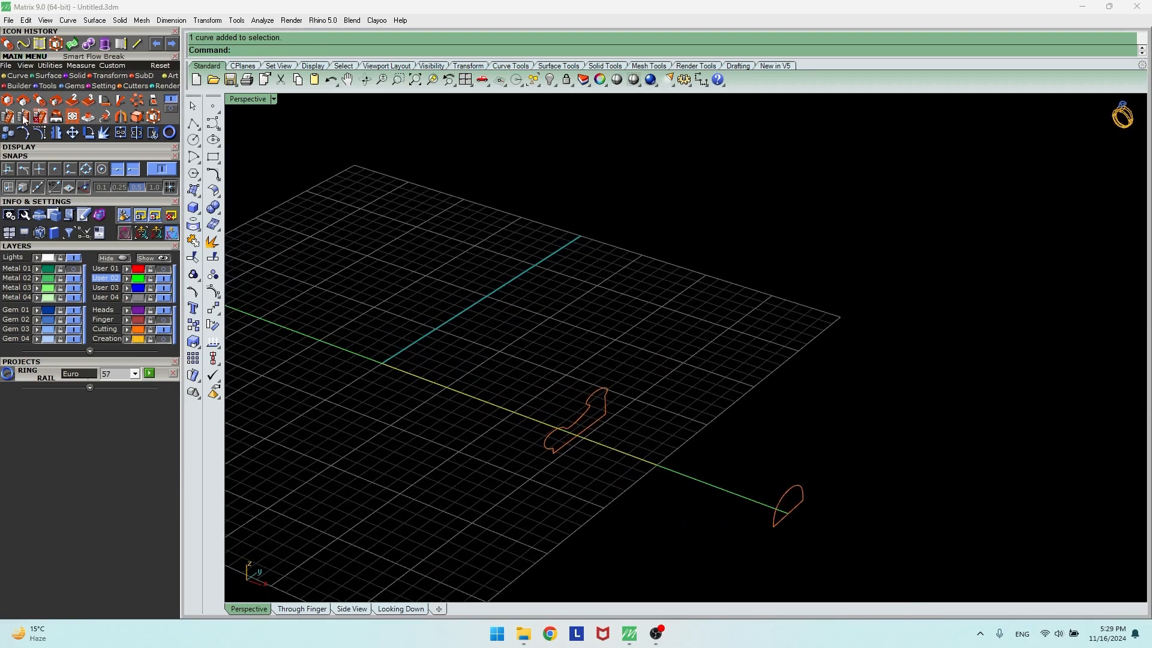
- Draw two straight parallel guide lines from the base corners of the wide profile back toward the chain
click(16, 76)
click(26, 99)
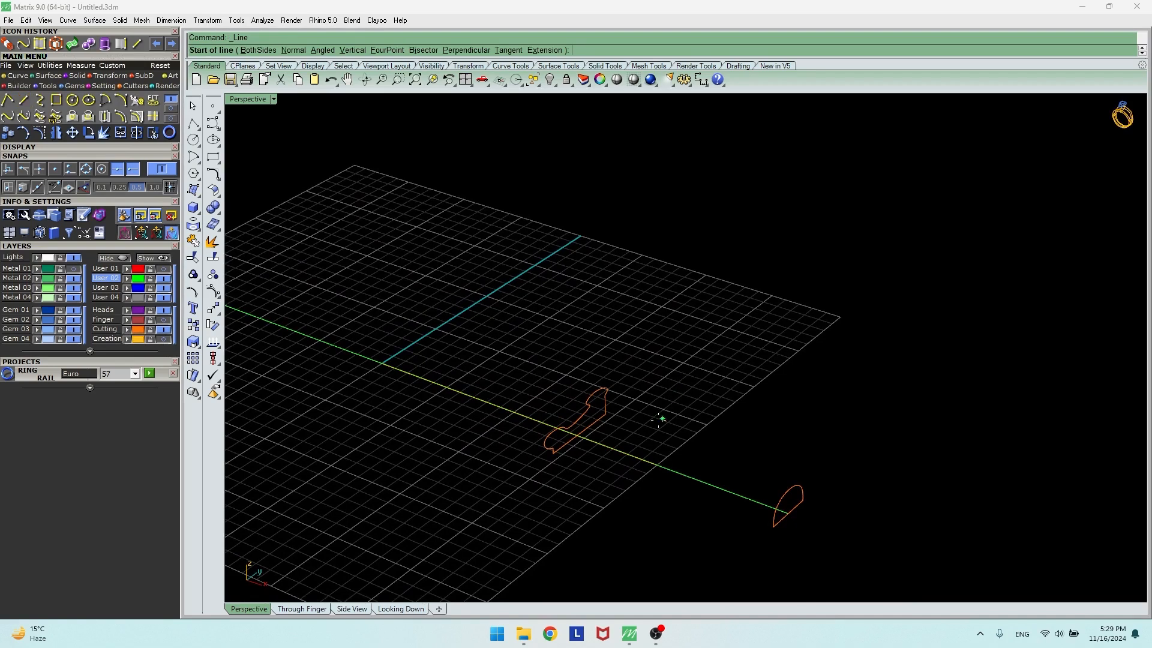
click(605, 414)
shift+click(524, 384)
right_click(535, 461)
click(552, 453)
shift+click(483, 428)
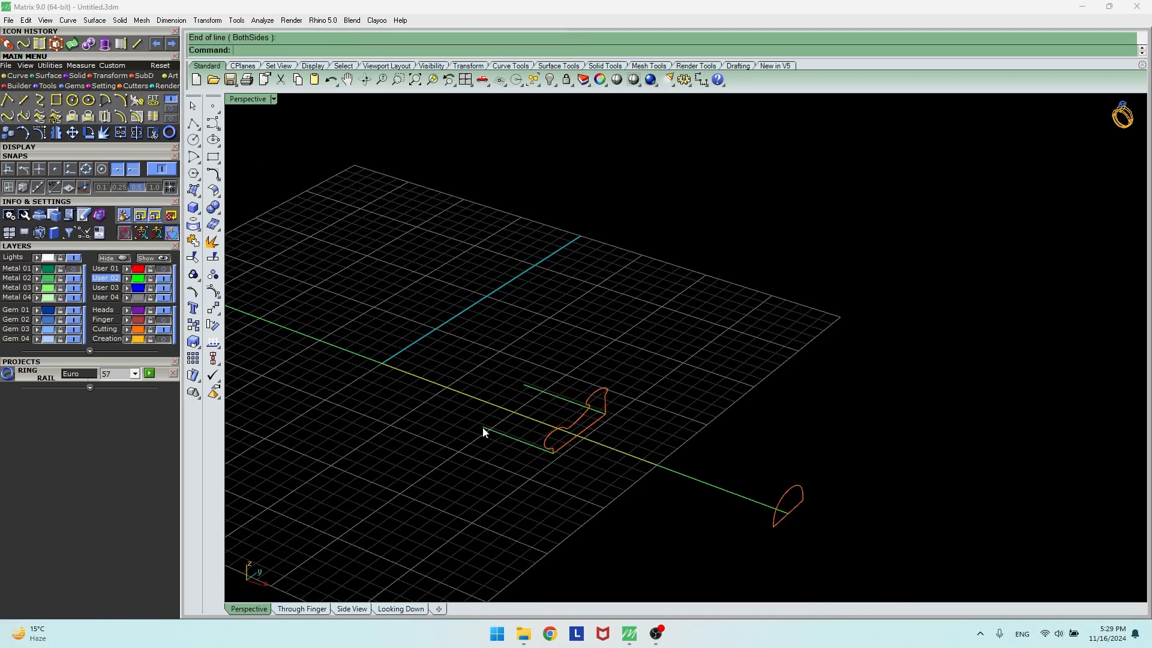
- Draw two straight guide lines from the base corners of the D-shaped profile, running outward away from the wide profile
right_click(826, 530)
click(802, 501)
shift+click(903, 537)
right_click(823, 548)
click(774, 526)
shift+click(835, 550)
- With the Cutting layer hidden, connect the facing guide line ends on each side with curve blends, and show the layer again
click(442, 358)
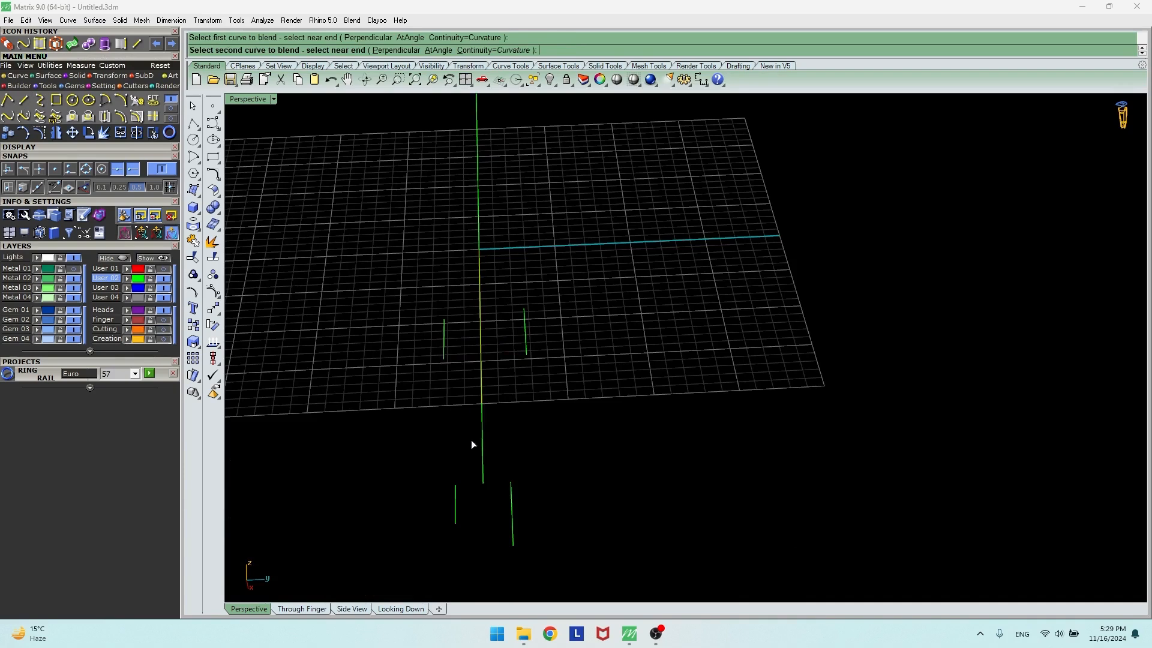
click(461, 490)
click(527, 356)
key(Delete)
right_click(532, 401)
click(524, 355)
click(509, 492)
drag(558, 514, 507, 527)
click(311, 398)
click(166, 329)
right_drag(387, 380, 474, 379)
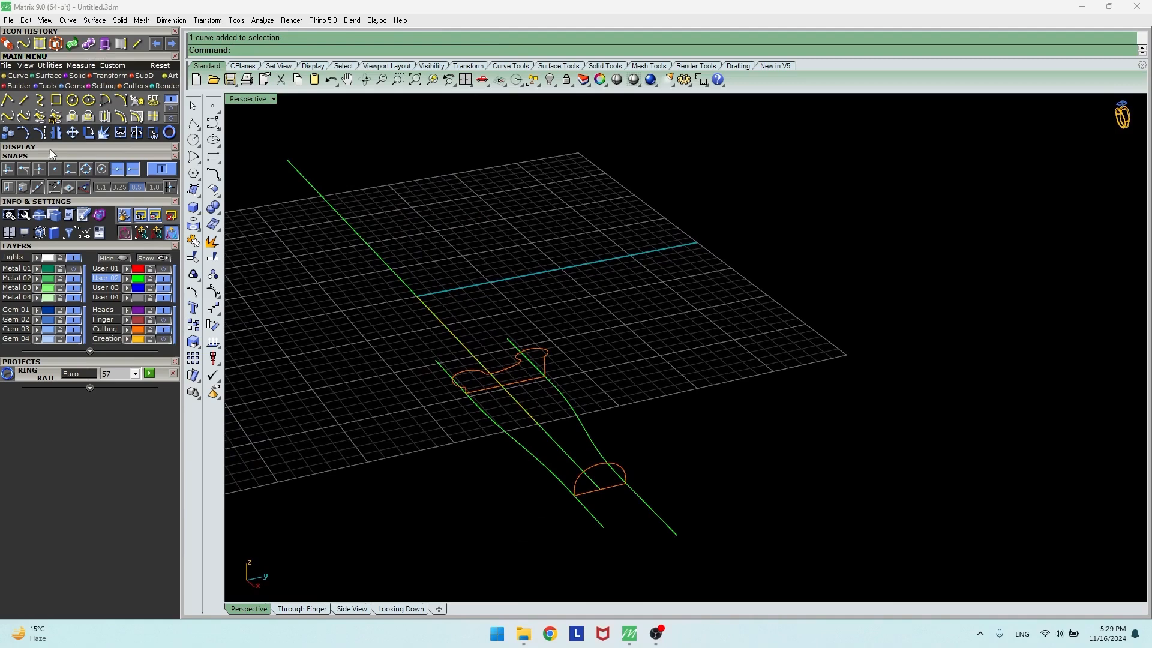
- Set up a two-rail sweep on the visible Metal 01 layer, using both blend curves as rails and the two closed profiles as cross sections
click(48, 75)
click(24, 100)
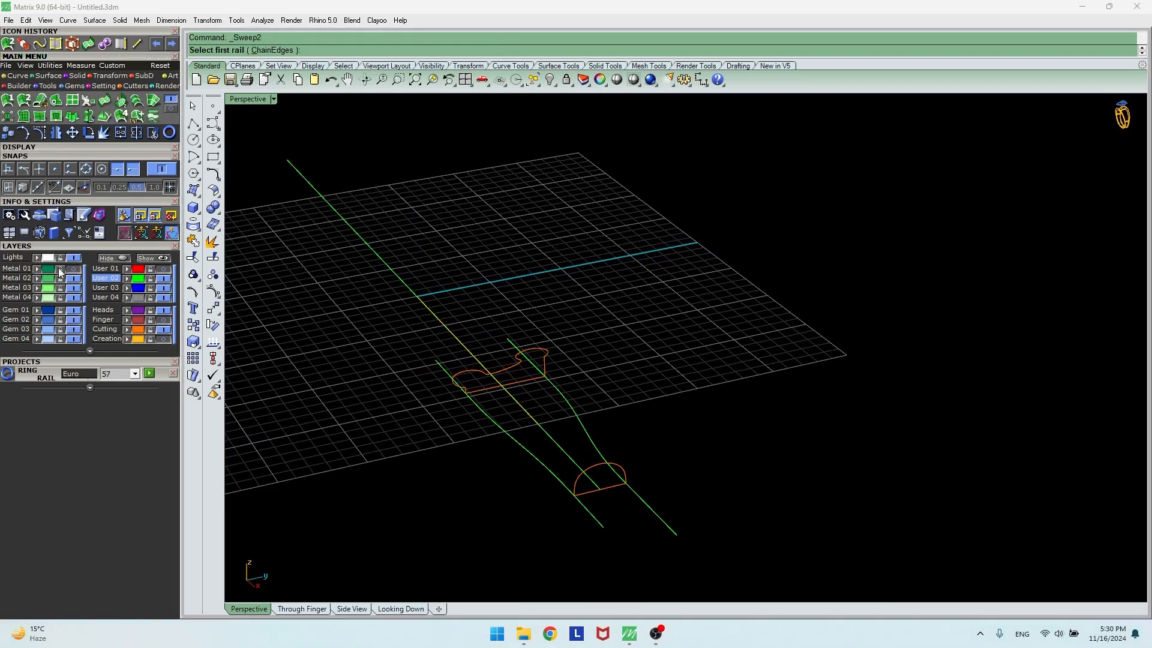
click(73, 268)
click(23, 269)
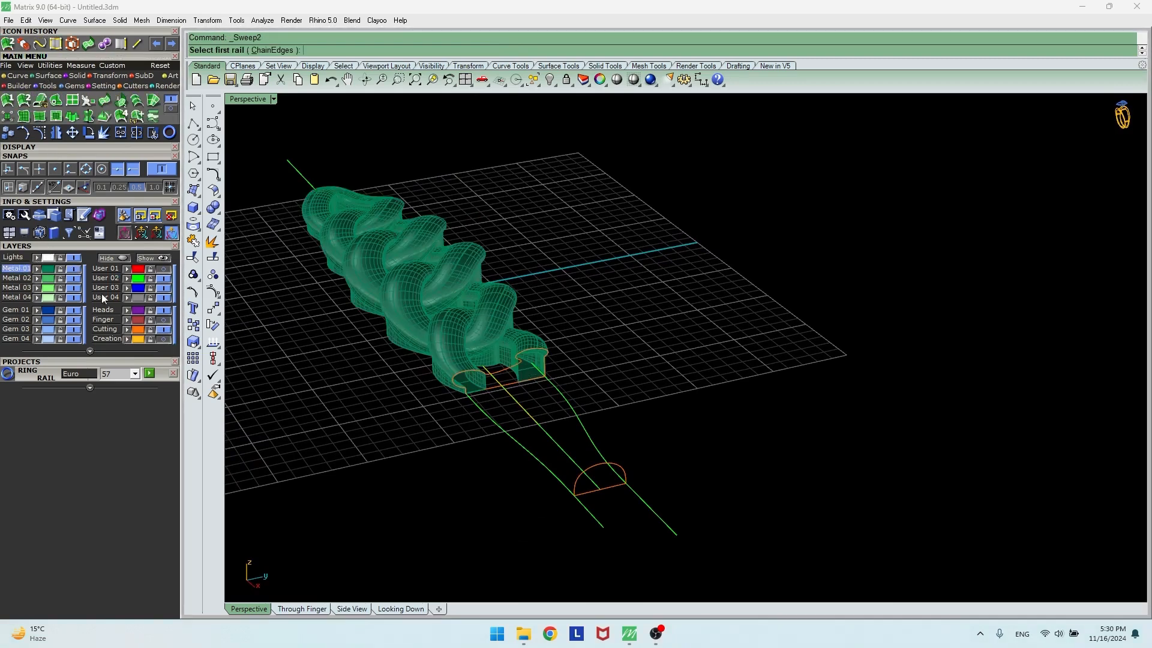
click(577, 422)
click(505, 435)
click(507, 382)
click(608, 488)
key(Return)
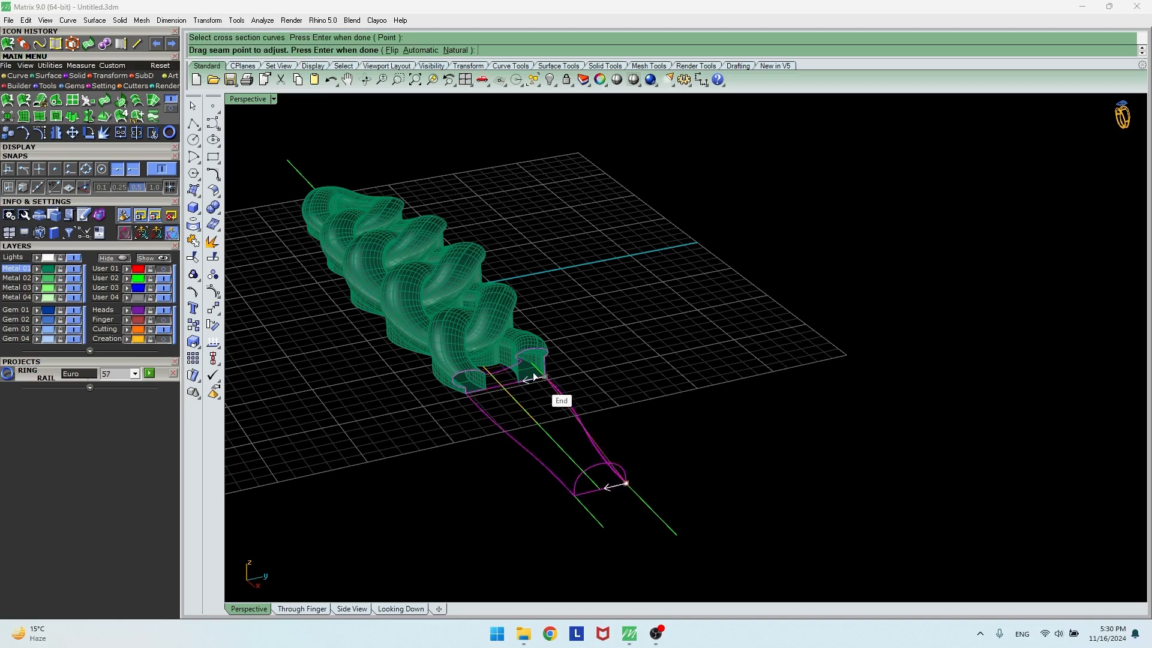
- Move the wide profile's seam point to the middle of its base and complete the sweep with Do not simplify and Maintain height
drag(533, 377, 503, 384)
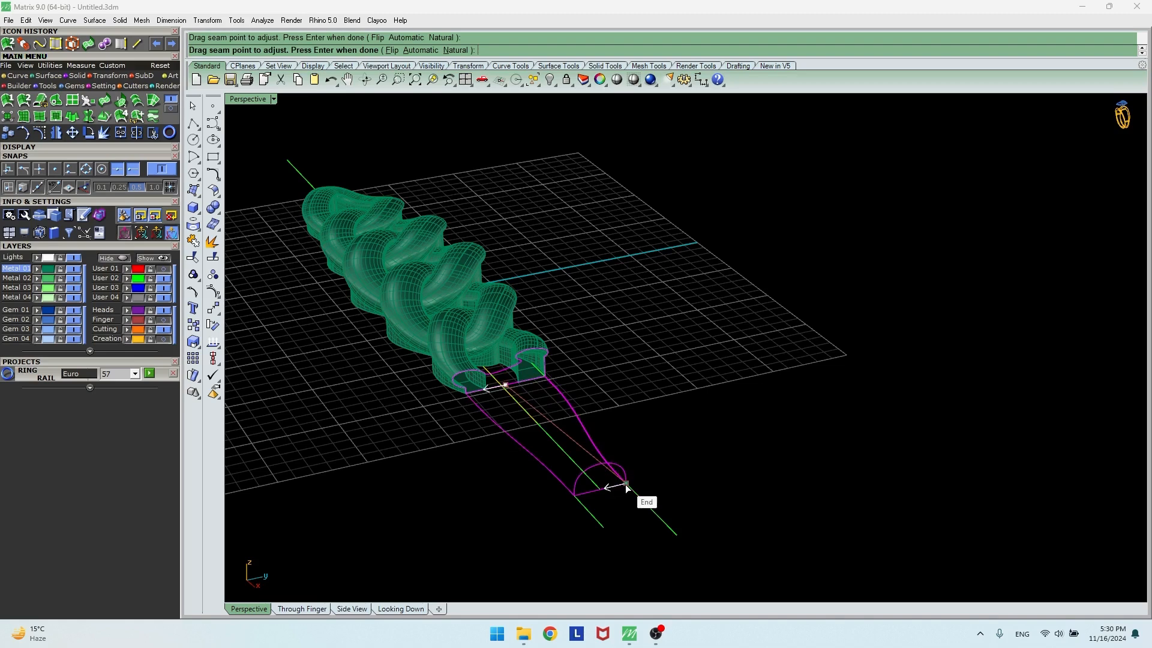
key(Return)
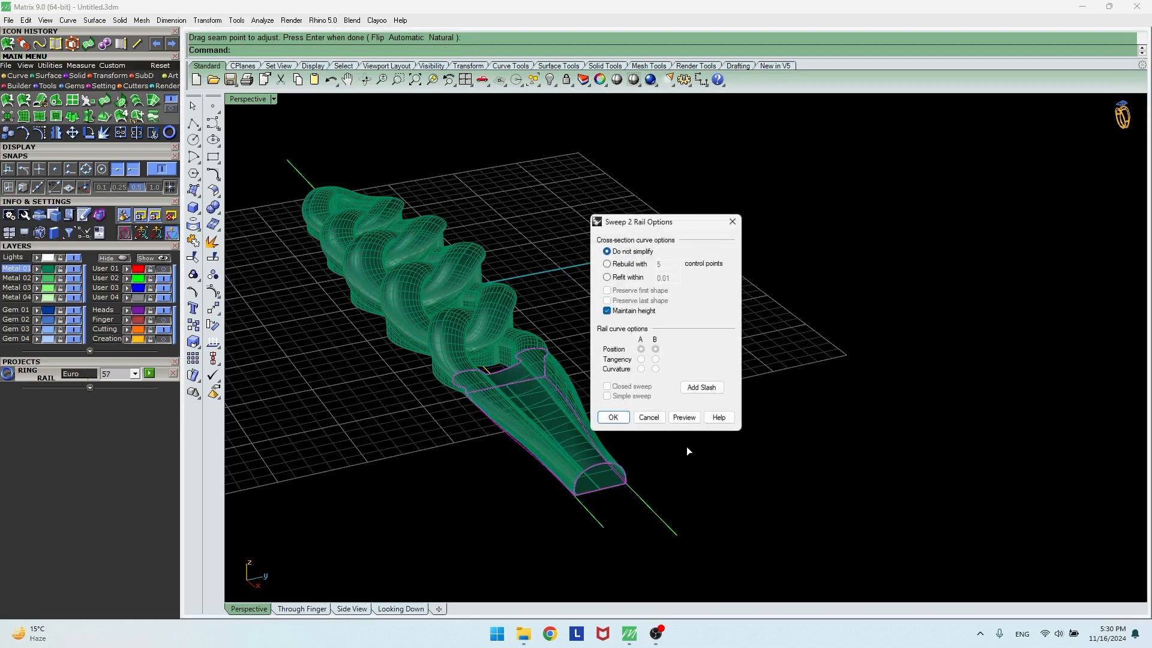
click(613, 417)
right_drag(606, 406, 646, 411)
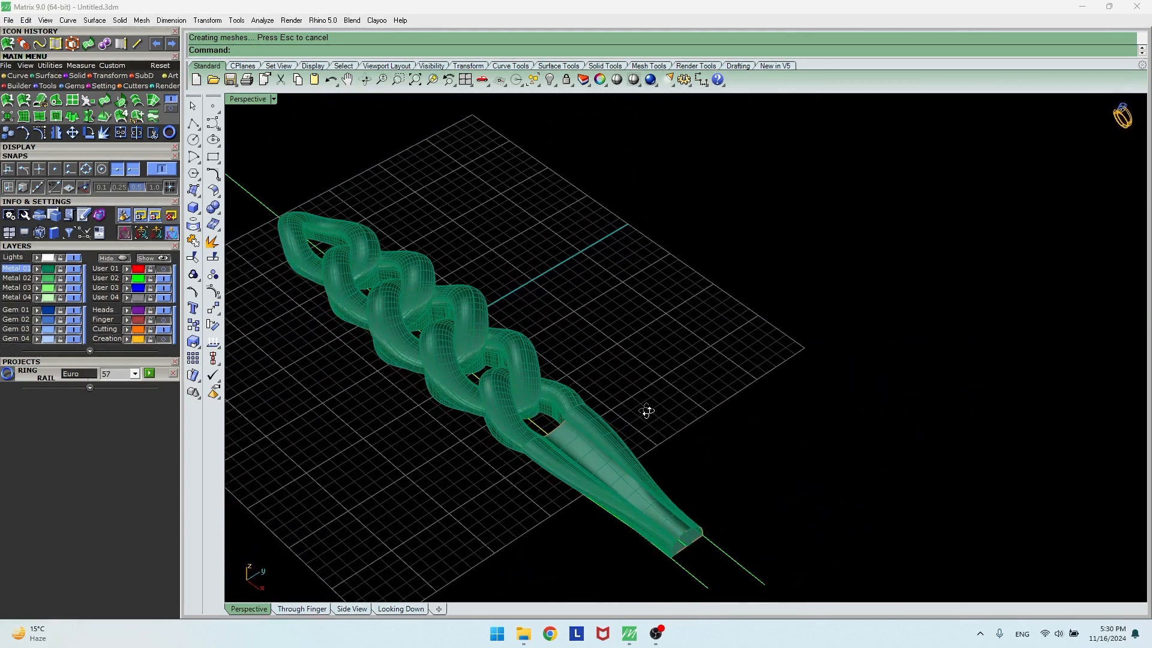
- Move the central reference line to the Lights layer, and delete the remaining curves on the User 02 and Cutting layers
click(538, 427)
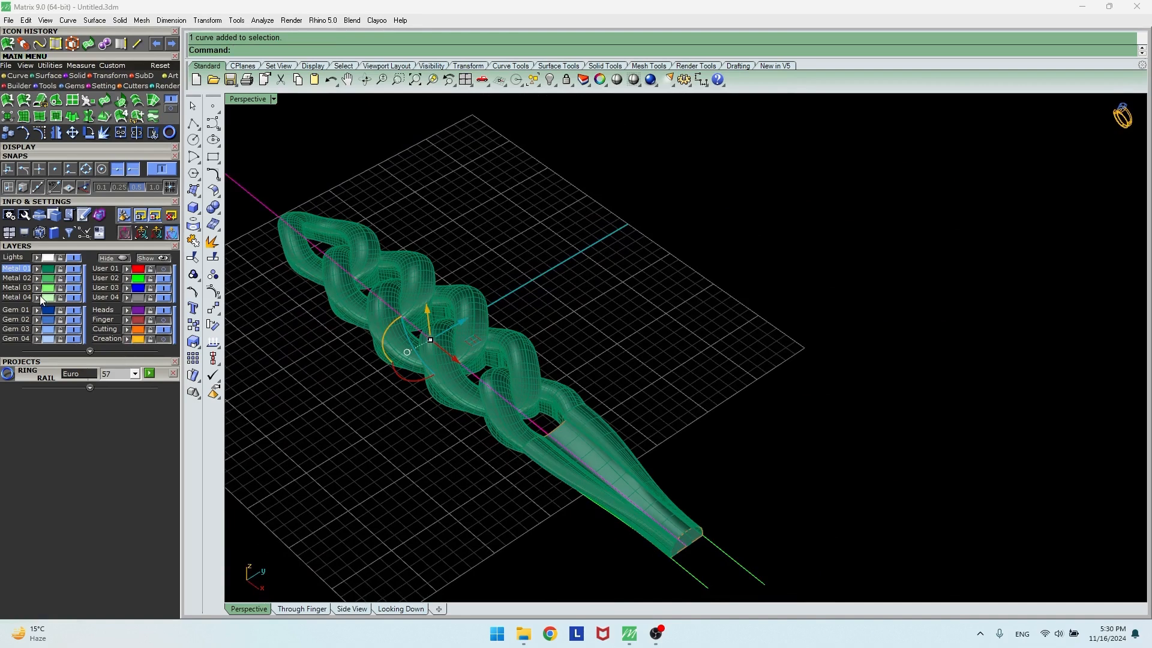
click(640, 307)
click(139, 281)
key(Delete)
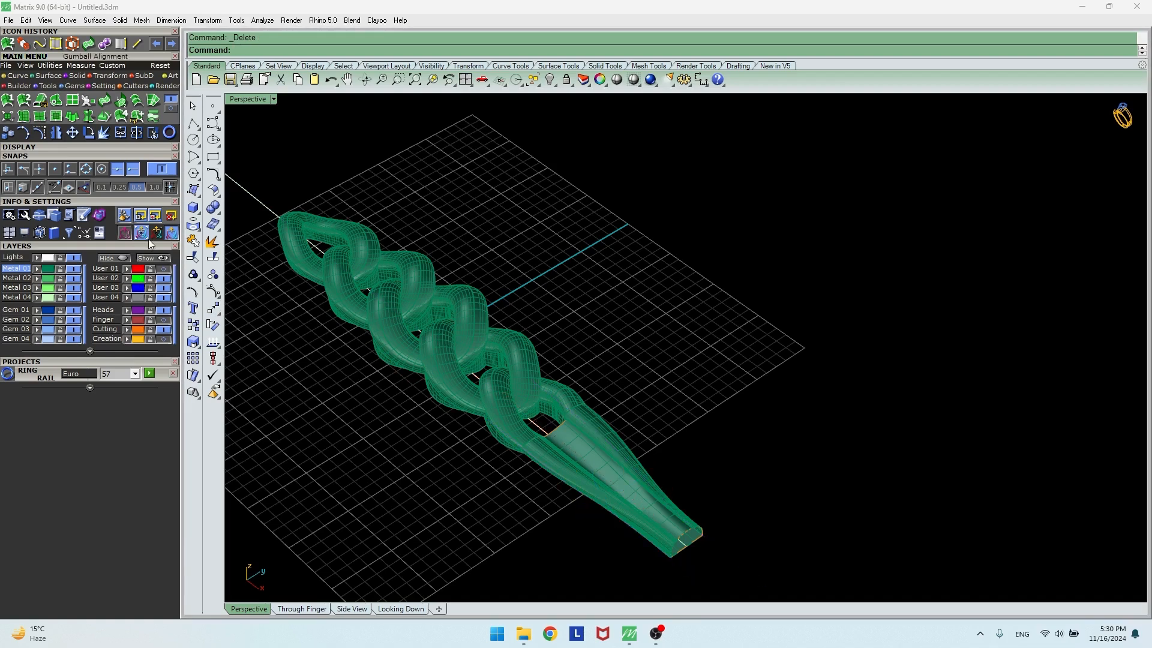
click(136, 328)
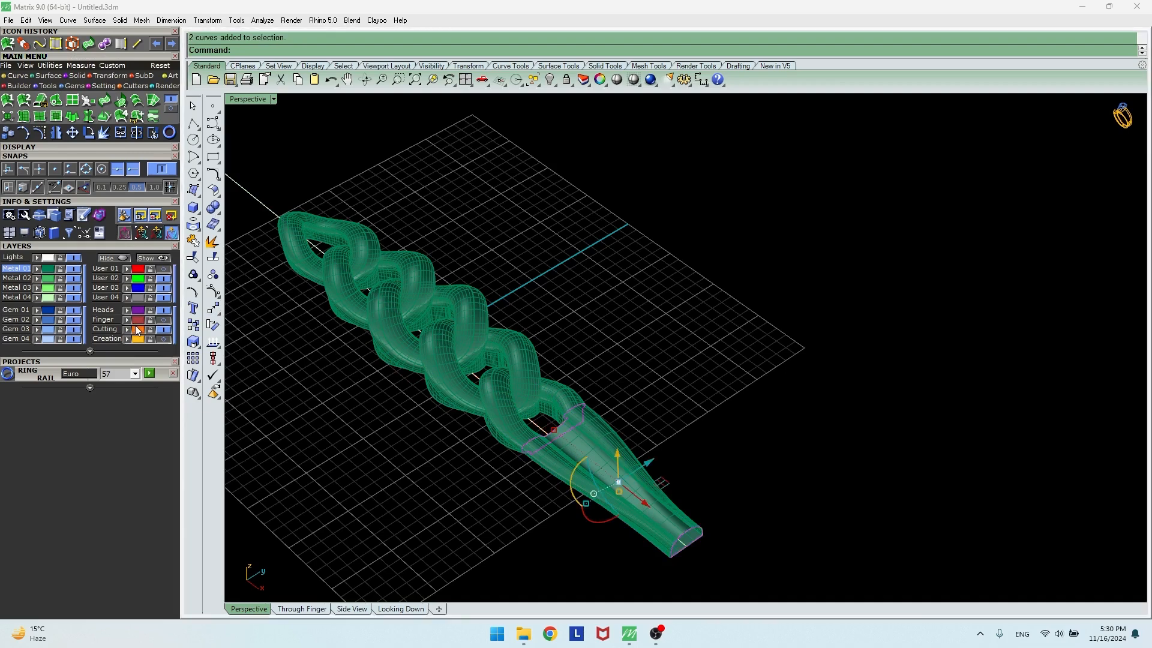
key(Delete)
- Cap the open ends of the swept tapered shank
right_drag(660, 390, 762, 448)
scroll(804, 437, up, 5)
click(762, 451)
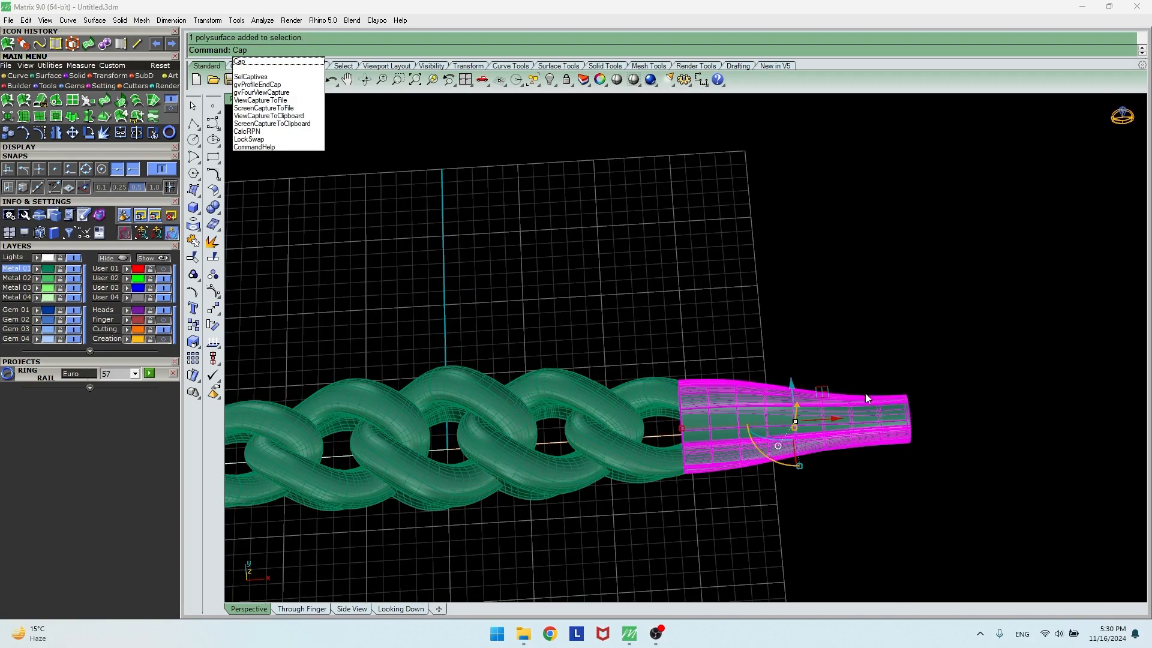
key(Return)
right_drag(848, 371, 882, 293)
- Show the Creation layer and extrude its pointed opening curve in both directions as a solid on the Gem 03 layer
click(159, 340)
right_drag(469, 468, 613, 300)
click(631, 307)
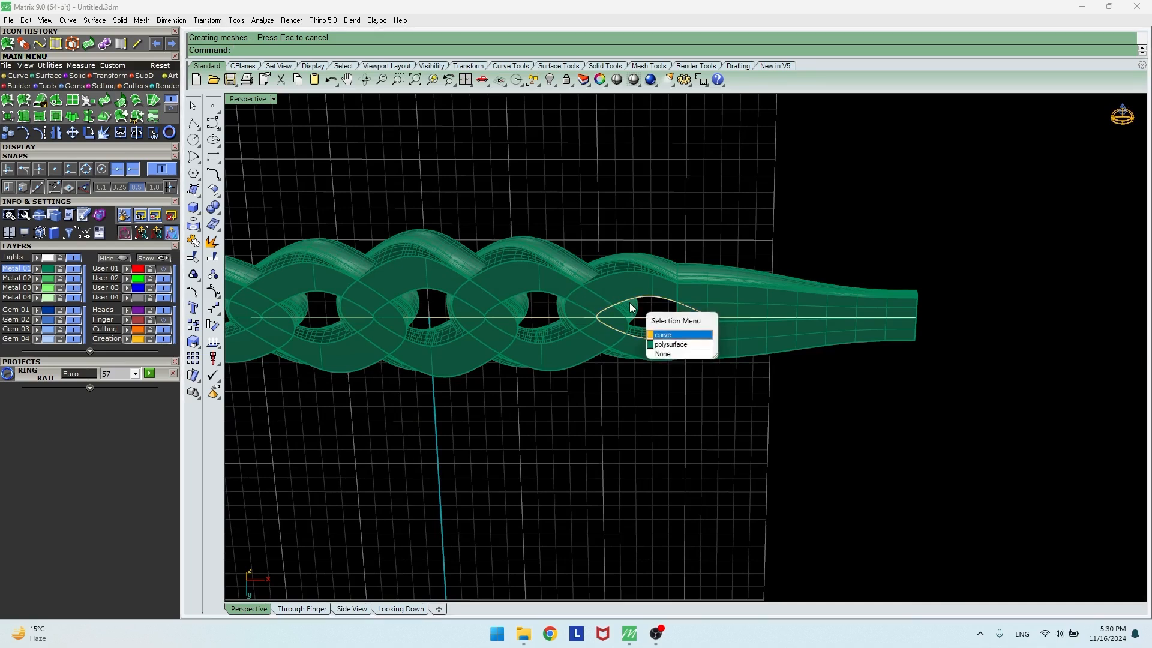
click(663, 332)
click(308, 609)
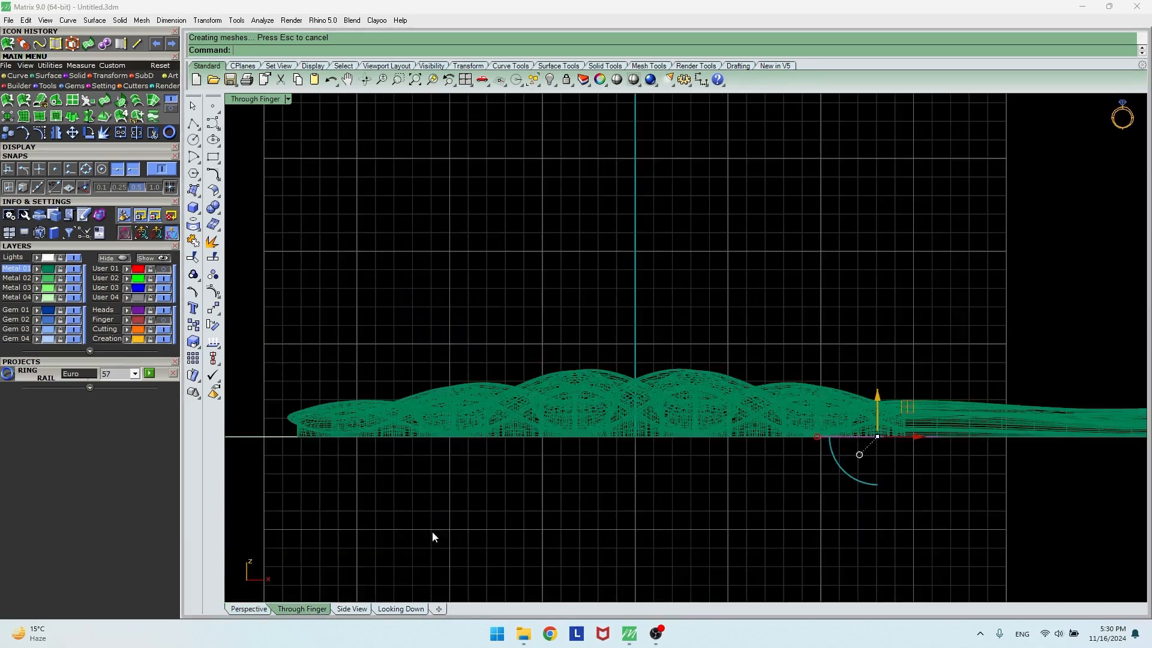
click(18, 329)
click(78, 76)
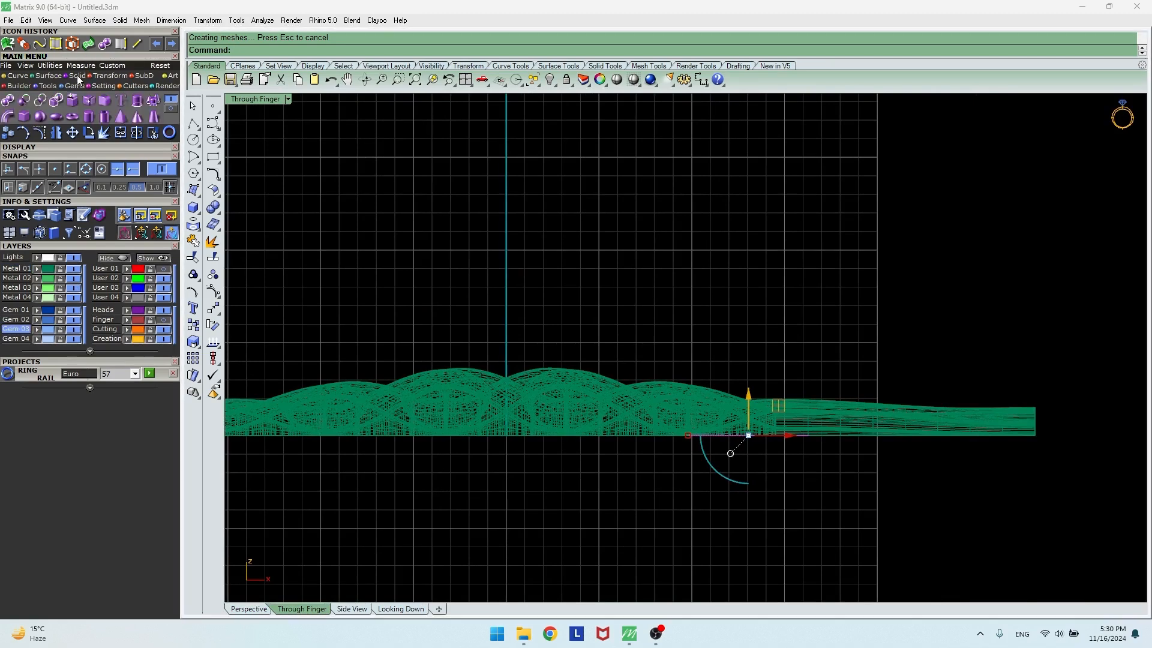
click(120, 100)
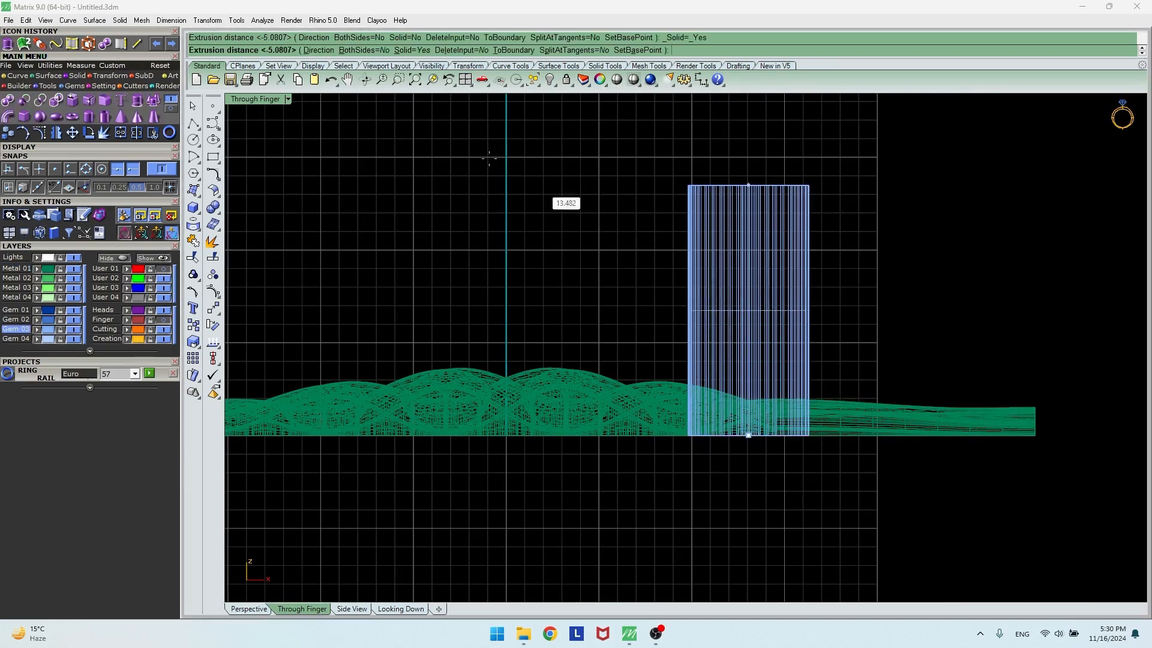
click(365, 52)
click(749, 368)
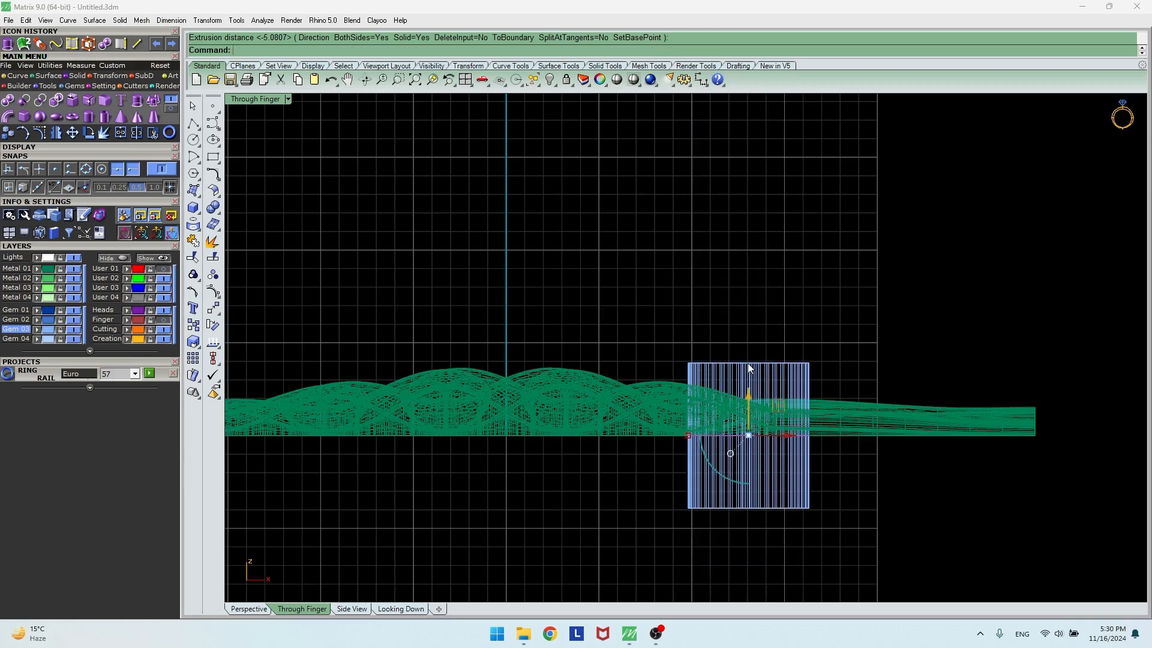
- Move the extruded cutter solid downward along the vertical axis where the end link meets the shank
click(255, 610)
mouse_move(533, 427)
right_down()
mouse_move(681, 326)
mouse_move(736, 364)
right_up()
scroll(681, 326, up, 10)
click(698, 328)
drag(670, 359, 679, 423)
click(843, 249)
right_drag(843, 253, 687, 166)
click(723, 347)
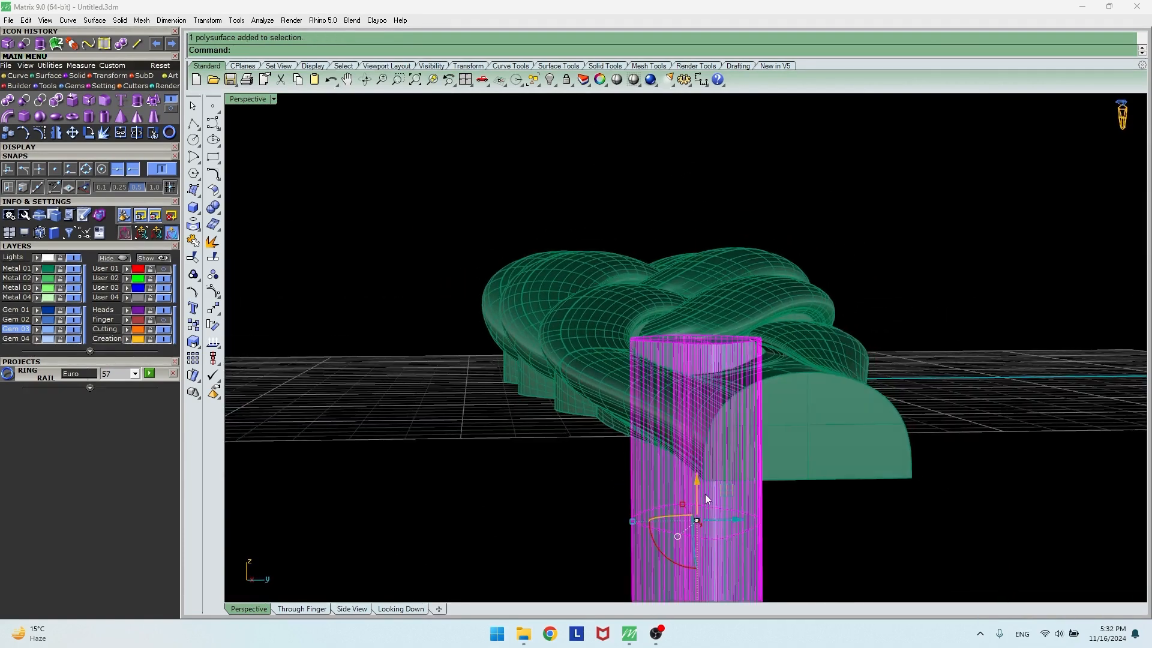
drag(697, 477, 697, 488)
click(939, 354)
right_drag(939, 358, 869, 444)
- Subtract the cutter solid from the tapered shank with a Boolean difference to continue the link's opening
click(823, 411)
click(24, 99)
click(785, 336)
key(Return)
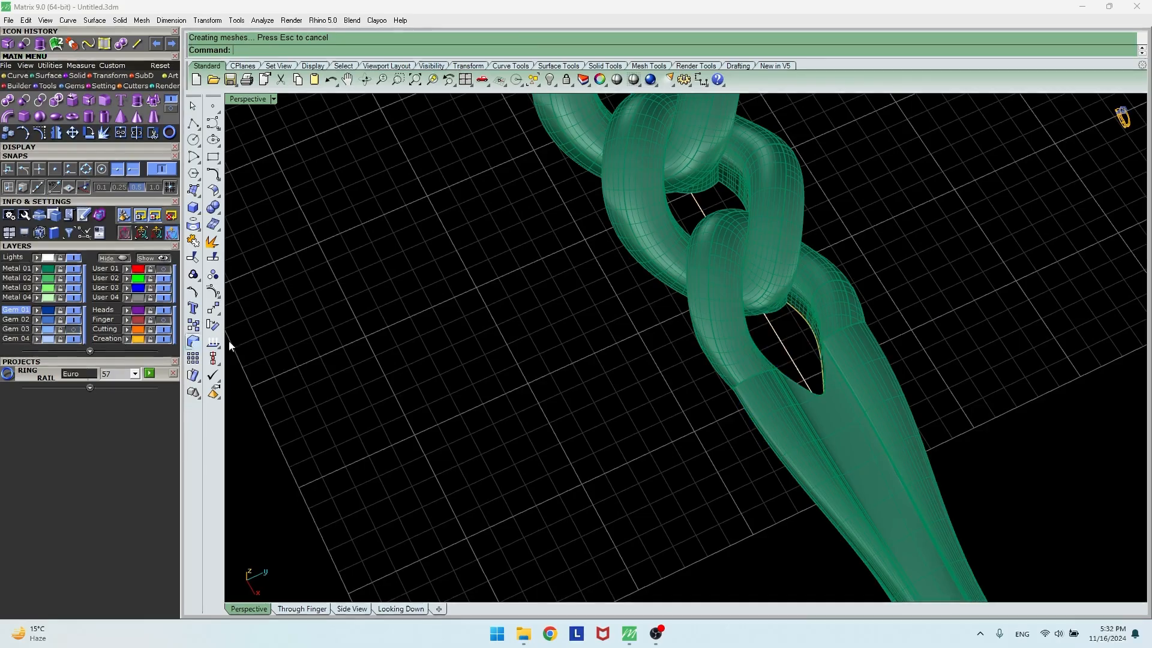
right_drag(825, 415, 885, 310)
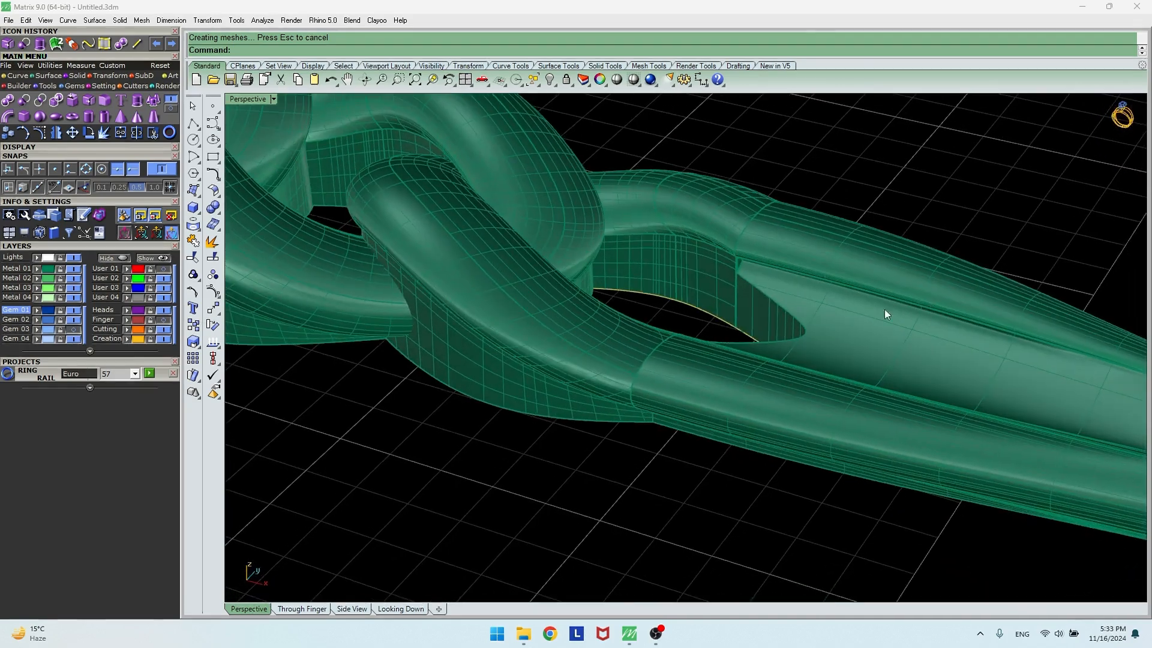
- Isolate the shank on a separate metal layer by hiding the Metal 01 layer
click(705, 399)
click(73, 269)
click(358, 387)
right_drag(358, 388, 442, 264)
- Extract the shank's two end faces at the link side and its narrow end face, and delete them
click(84, 115)
click(548, 324)
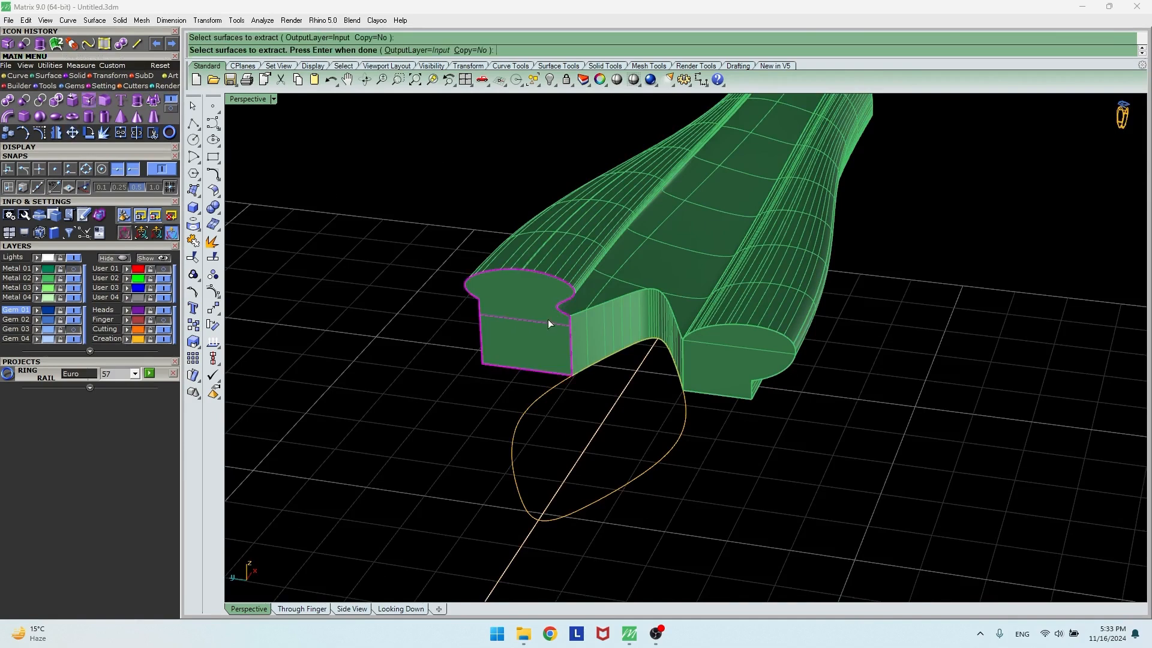
click(737, 372)
scroll(739, 326, down, 5)
right_drag(739, 326, 903, 436)
click(875, 401)
key(Return)
key(Delete)
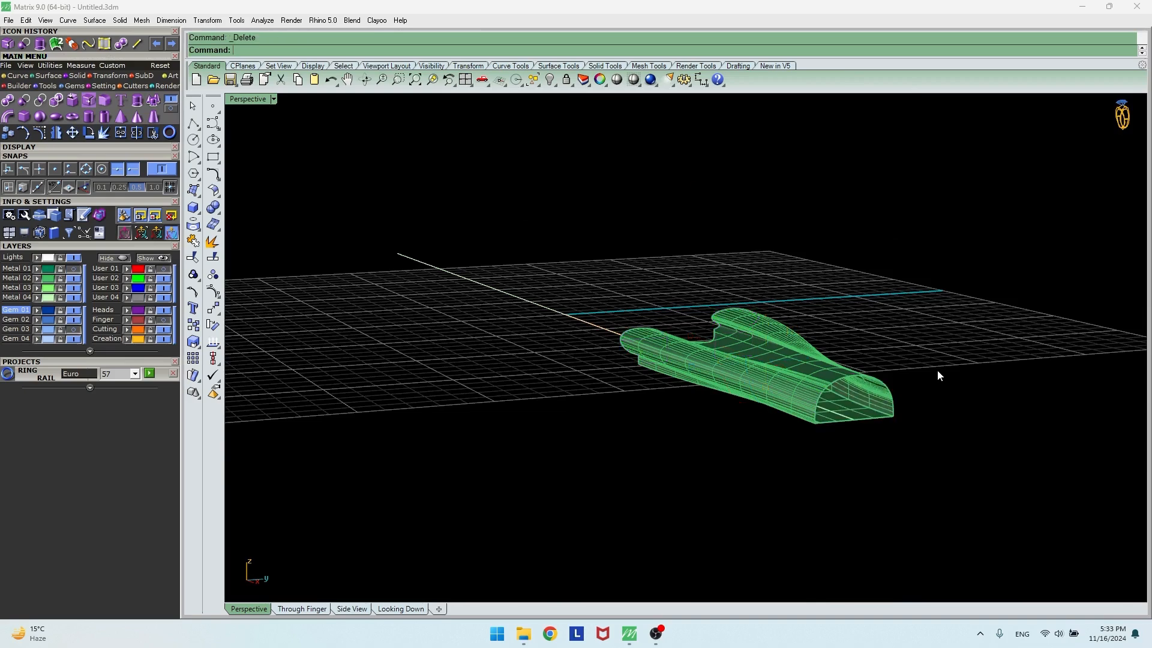
- Show the Metal 01 layer again and move the opened shank back onto it
right_drag(871, 365, 948, 456)
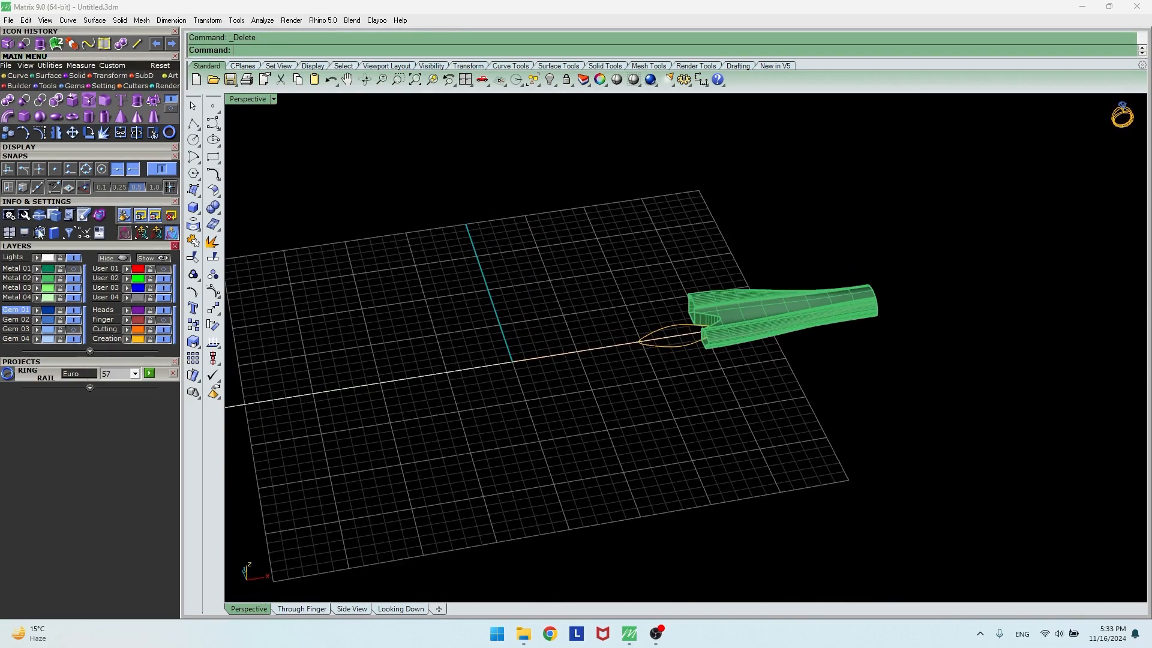
click(73, 268)
scroll(745, 340, up, 5)
right_drag(745, 341, 682, 130)
click(565, 347)
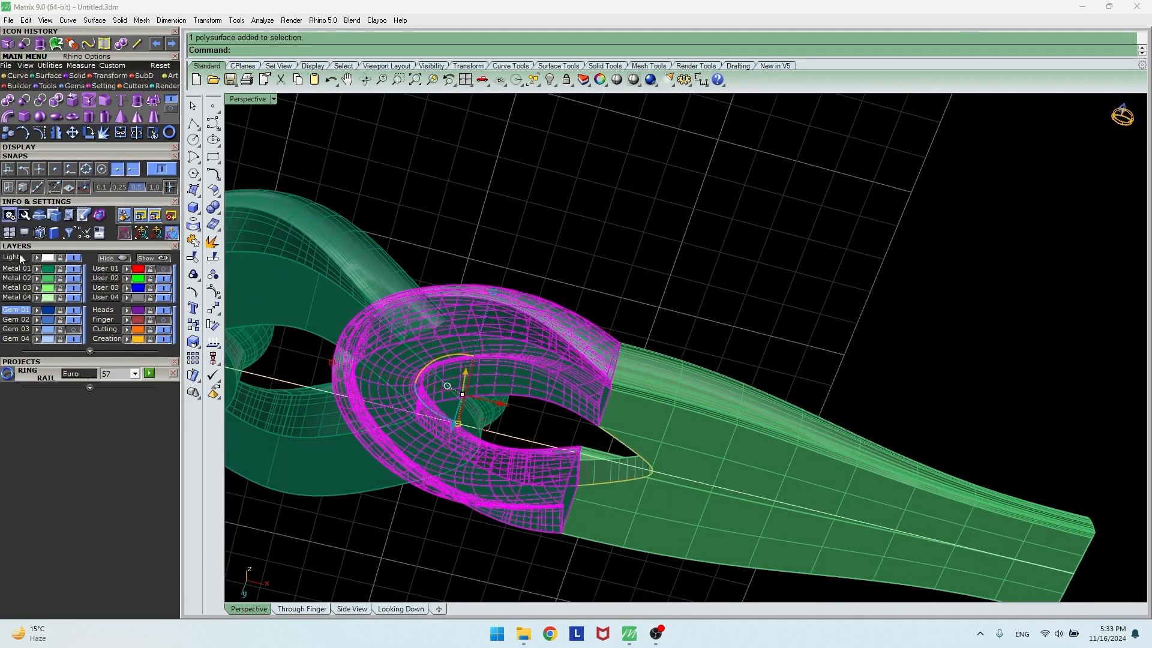
click(594, 275)
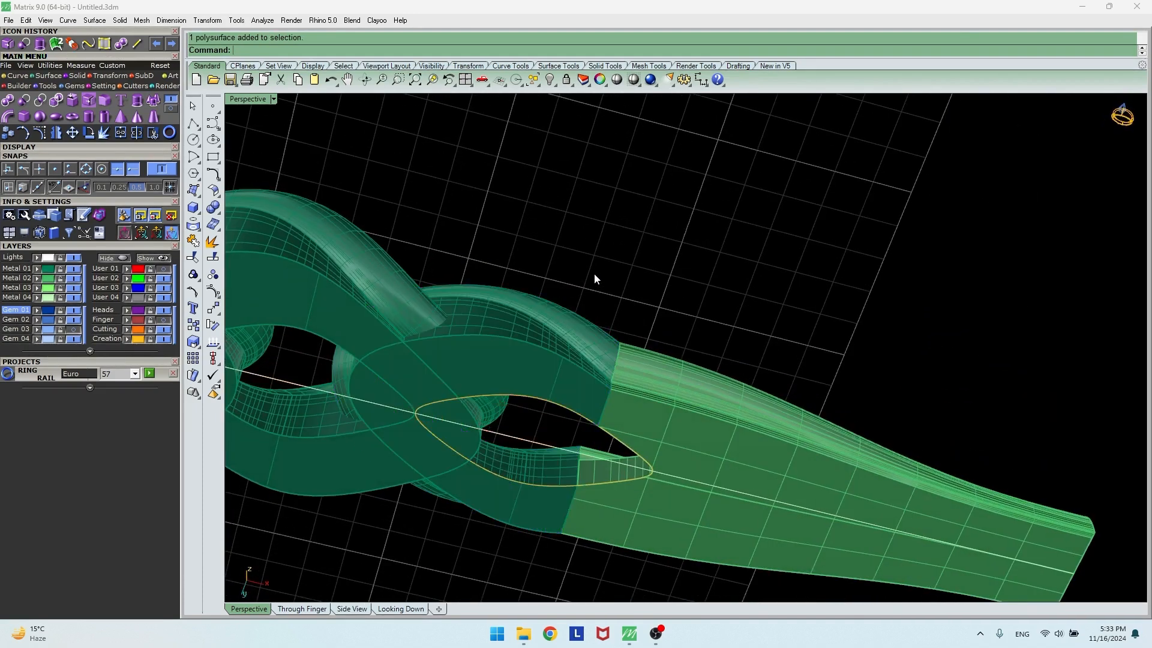
click(561, 332)
click(753, 397)
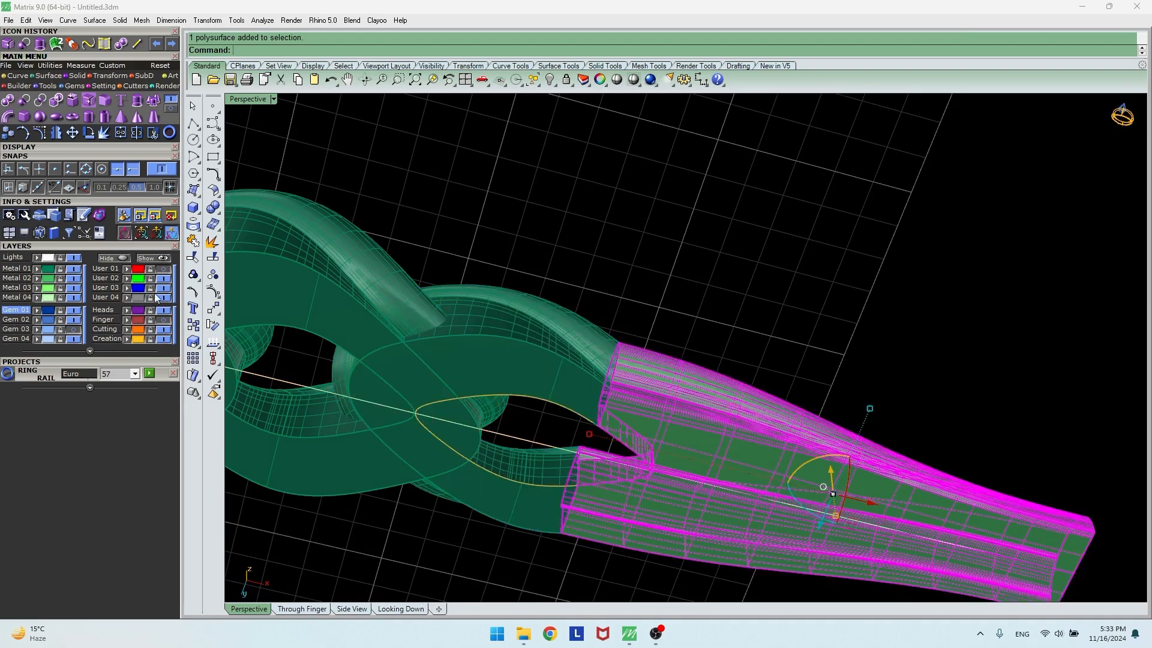
click(37, 269)
click(634, 226)
right_drag(673, 219, 553, 504)
scroll(553, 504, up, 2)
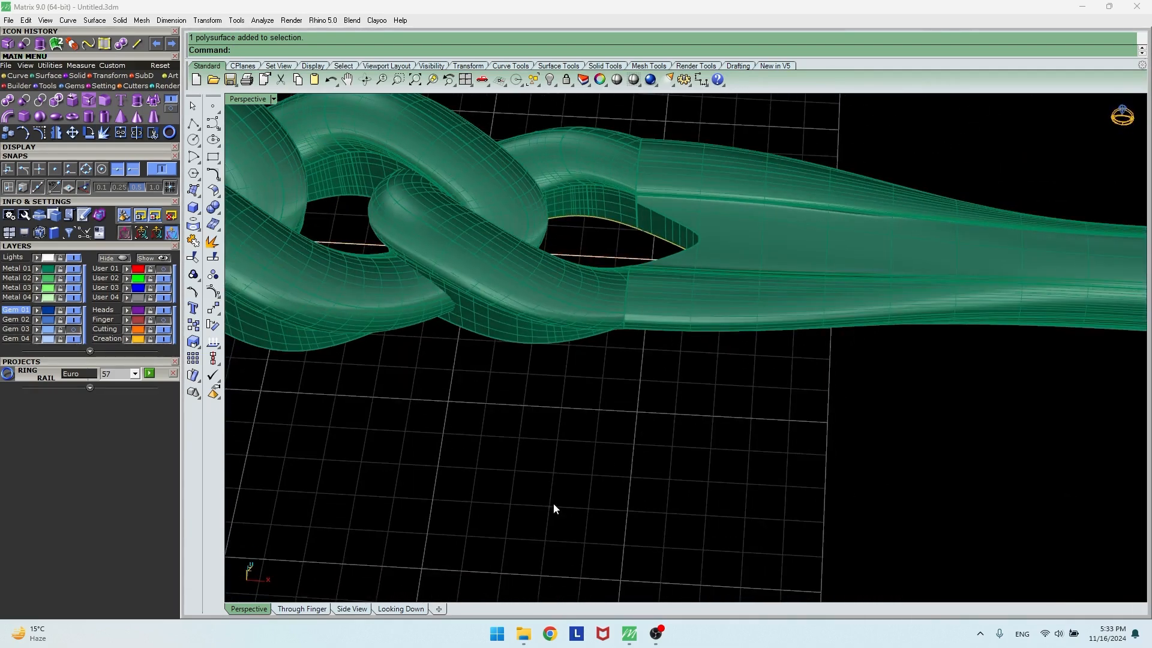
- Rotate a copy of the end link and its shank 180 degrees about the origin in the Looking Down view
click(384, 608)
scroll(707, 380, down, 3)
right_drag(664, 348, 670, 325)
click(377, 390)
click(37, 328)
click(811, 274)
drag(687, 326, 676, 324)
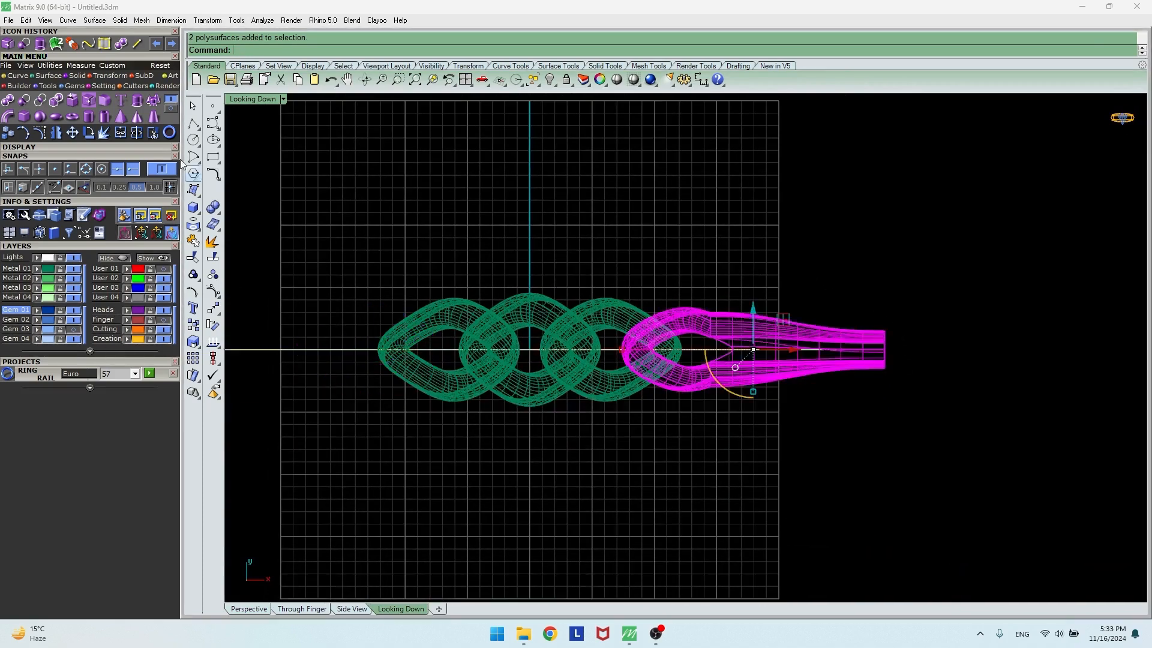
click(121, 133)
click(529, 350)
click(529, 190)
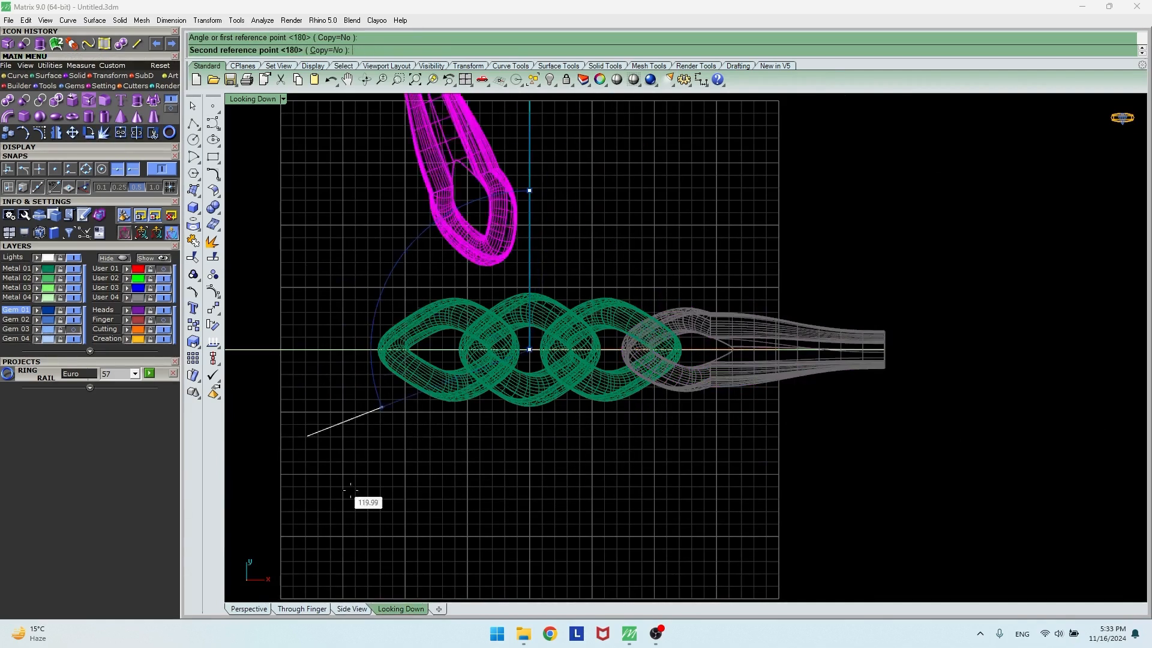
click(330, 50)
click(553, 517)
key(Return)
click(247, 609)
right_drag(520, 402, 549, 416)
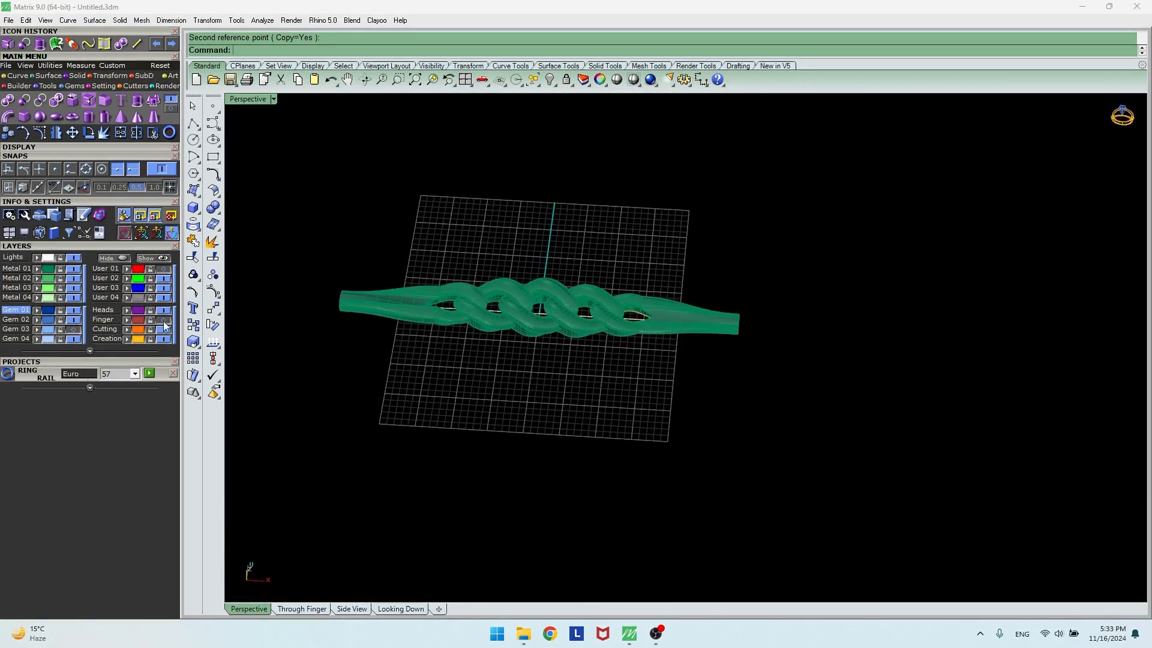
- Examine the underside of the chain and the joints between the end links and both shanks
right_drag(535, 290, 541, 262)
scroll(535, 282, up, 4)
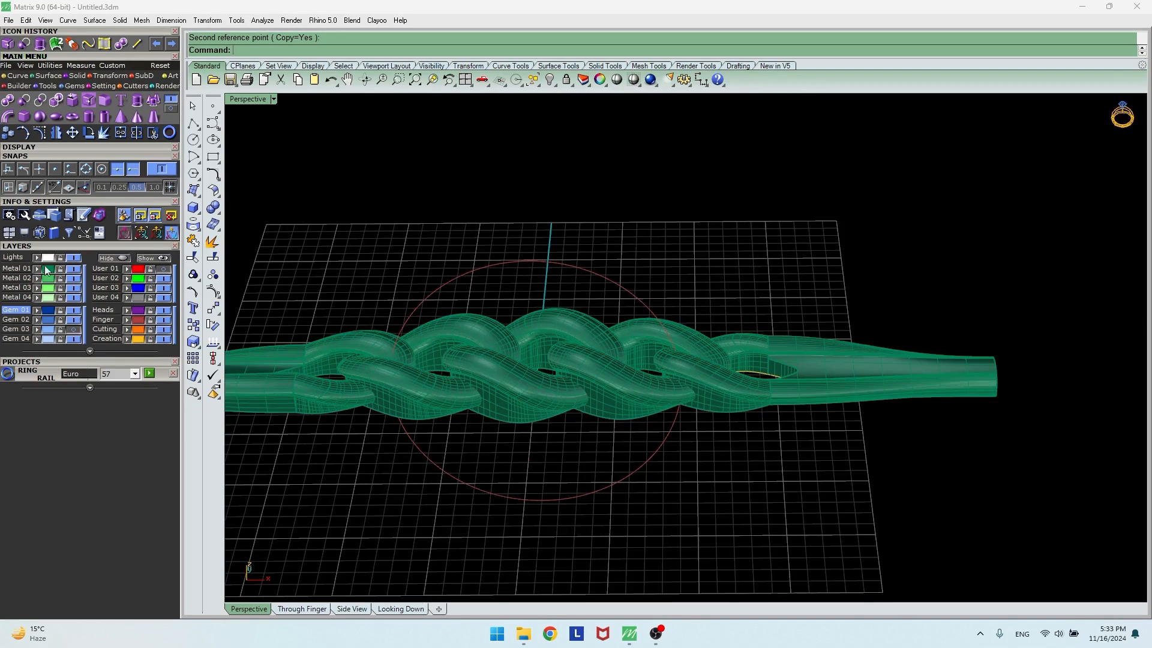
right_drag(321, 311, 498, 120)
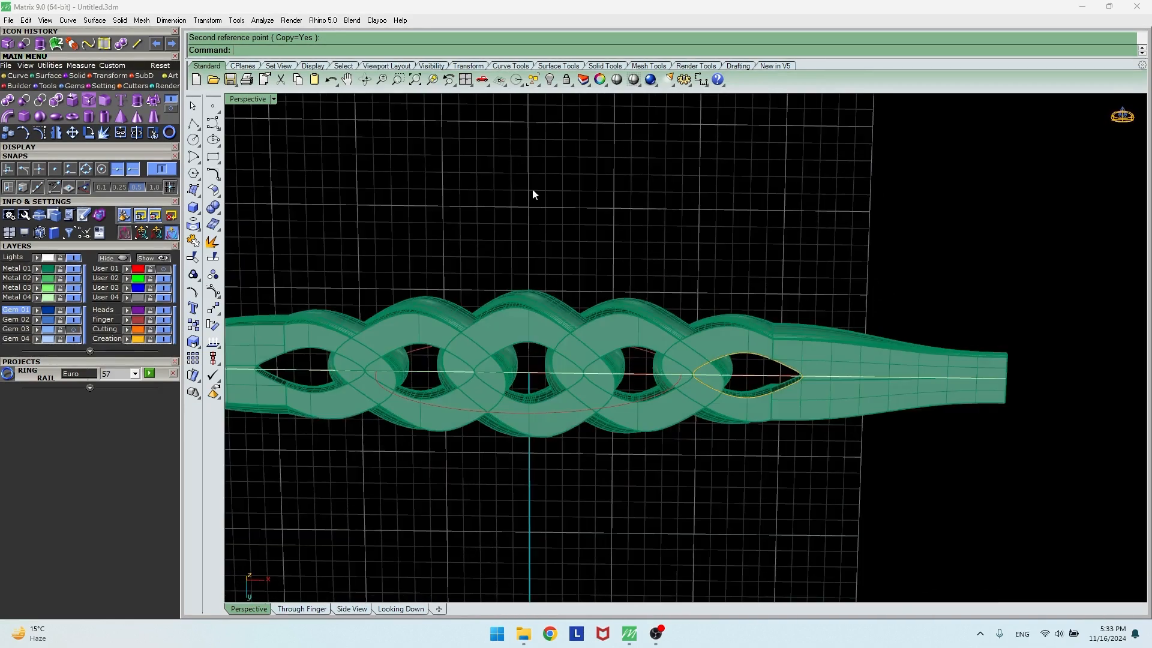
scroll(530, 210, down, 3)
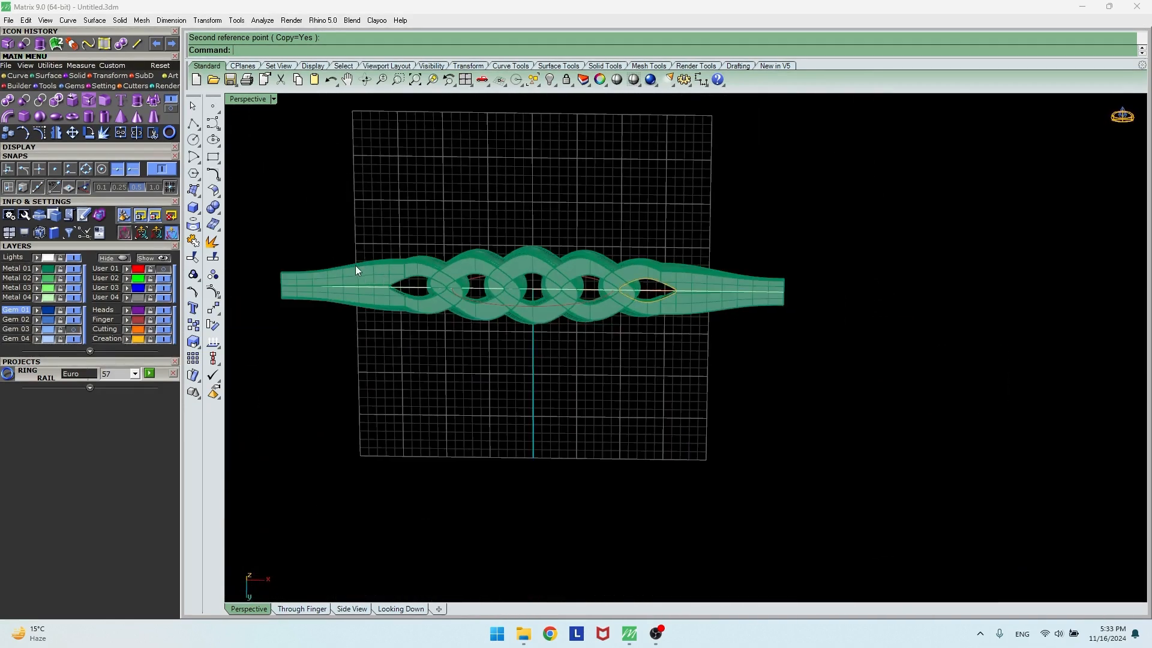
scroll(355, 270, up, 3)
drag(522, 226, 402, 294)
key(Escape)
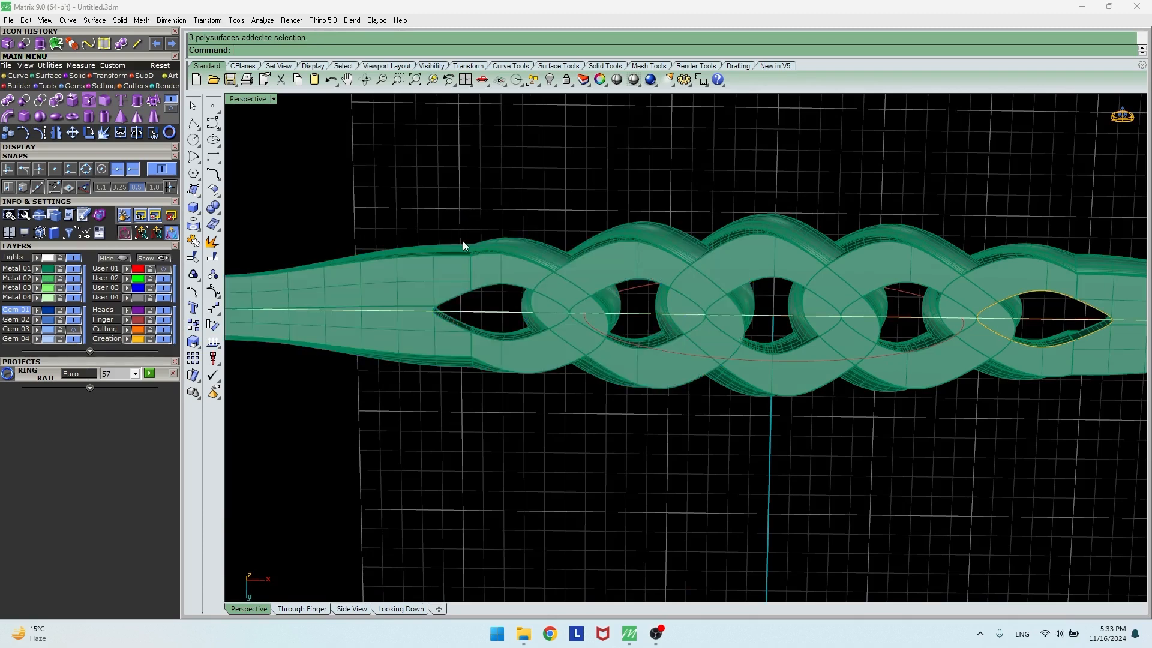
- Join each end link with its adjoining shank on both sides of the chain
scroll(444, 246, down, 3)
click(193, 241)
click(423, 270)
click(478, 269)
click(925, 276)
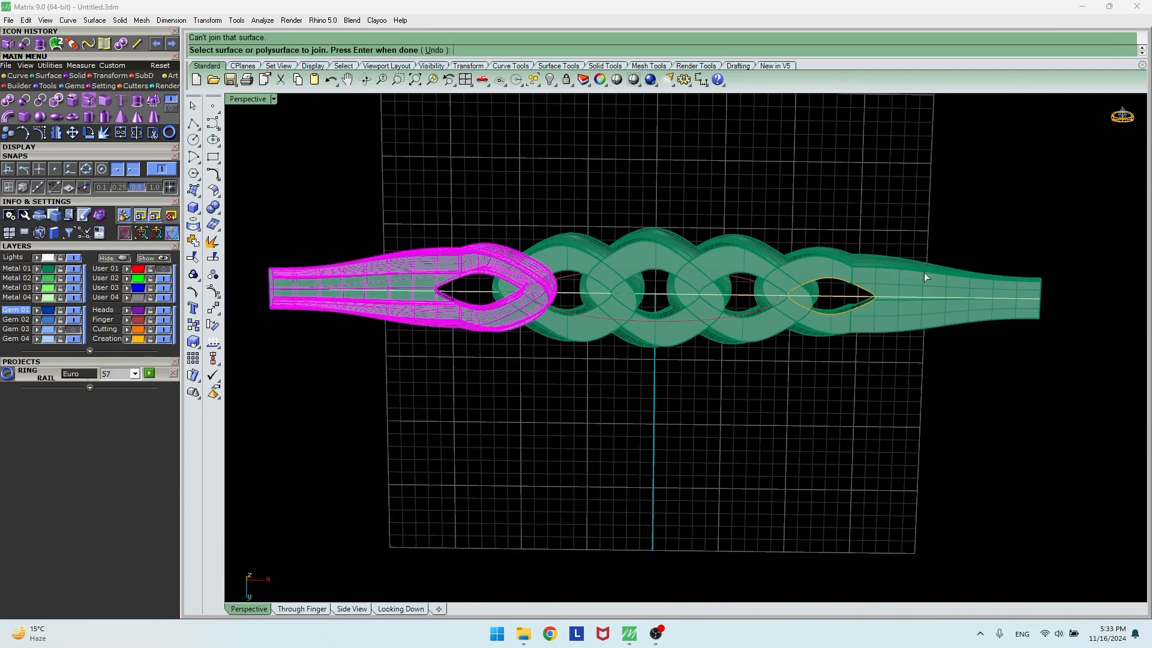
key(Return)
key(Return)
click(815, 256)
click(887, 273)
key(Return)
- Cap the open ends of both joined link-and-shank pieces
click(886, 276)
key(Return)
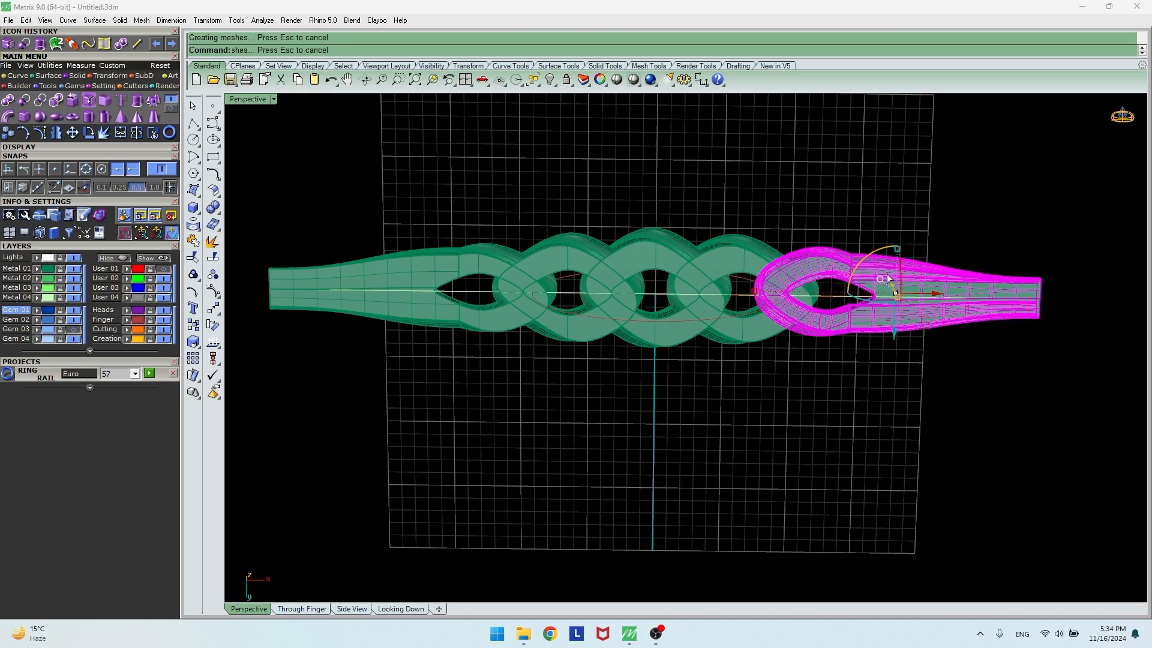
click(403, 285)
text(Cap)
key(Return)
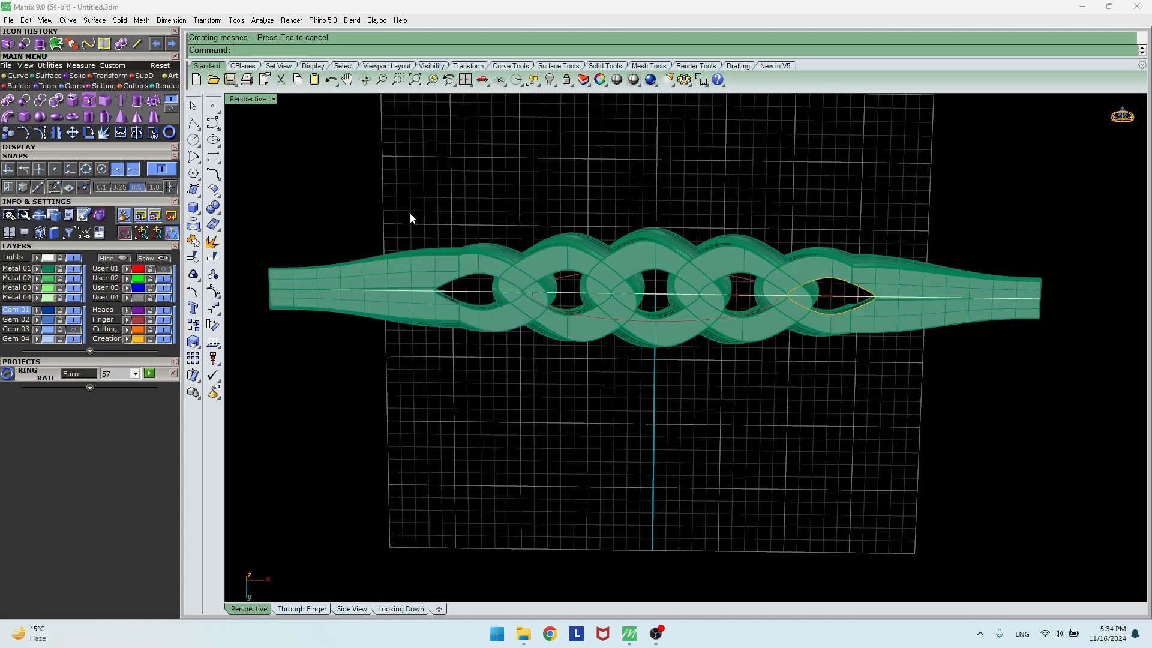
- Extract the flat underside faces of both link-and-shank pieces and delete them
click(88, 100)
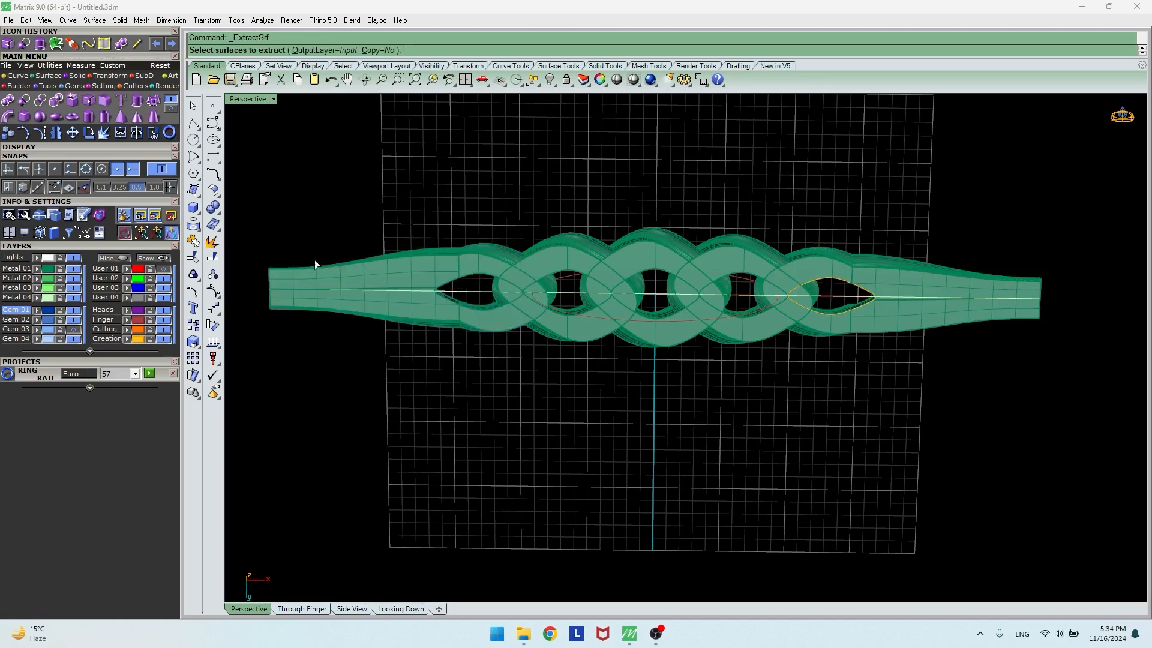
click(416, 303)
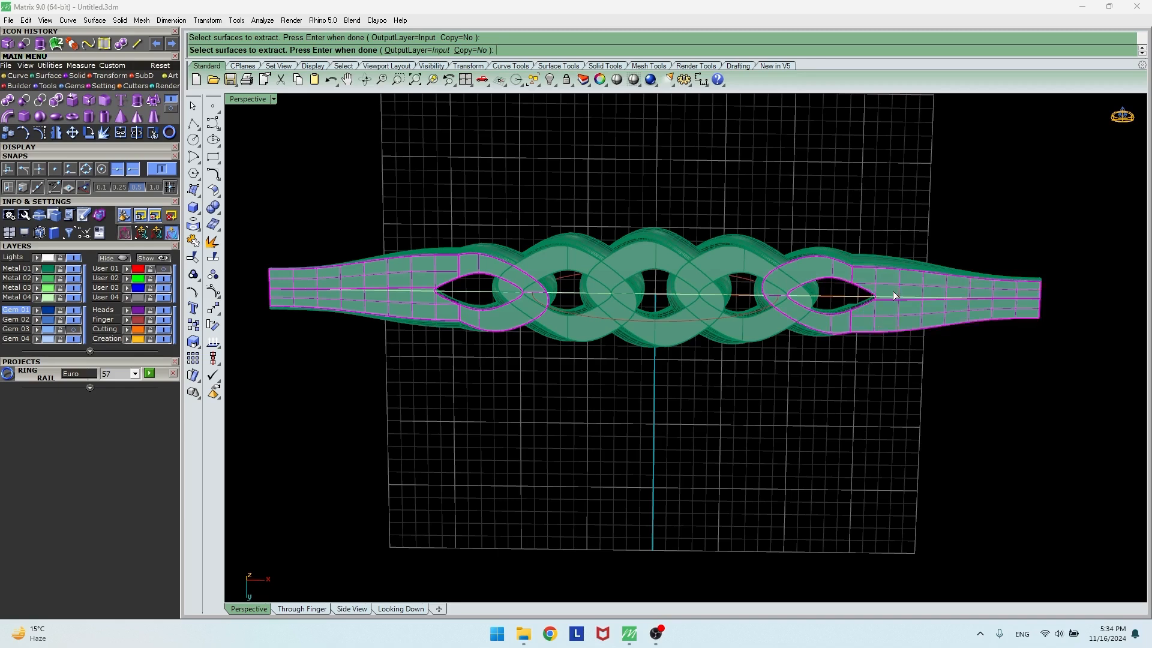
key(Return)
key(Delete)
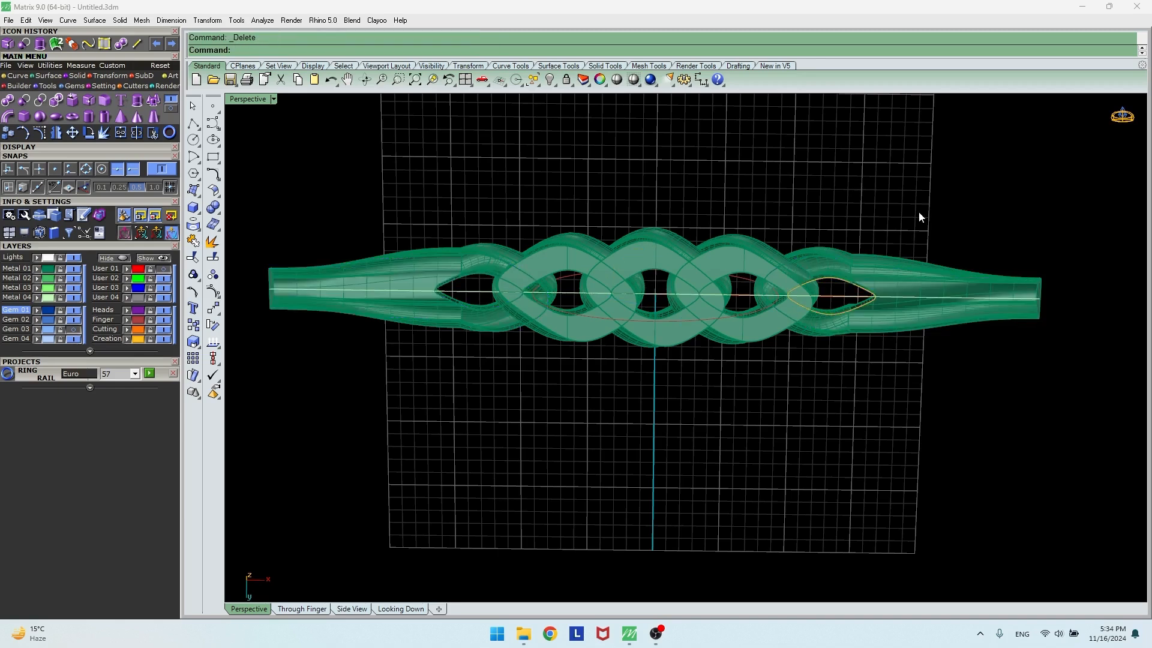
- Close the open undersides of both link-and-shank pieces with Cap so each gets a single base face
scroll(861, 264, up, 8)
click(860, 245)
text(Cap)
key(Return)
click(854, 193)
scroll(857, 198, down, 5)
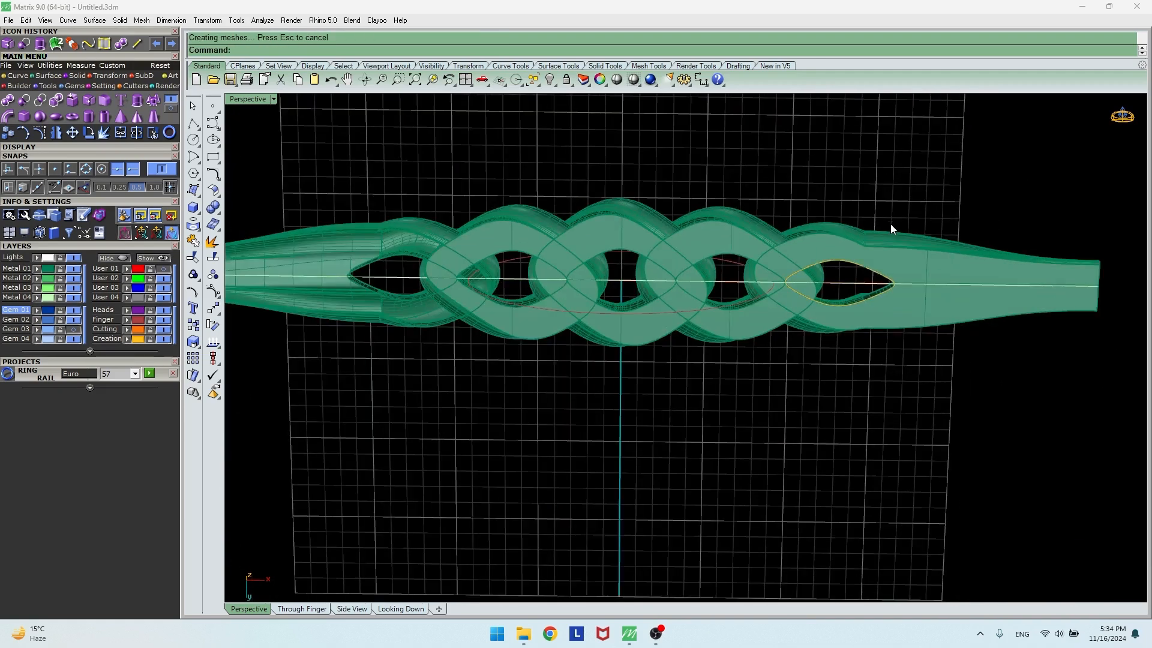
click(386, 209)
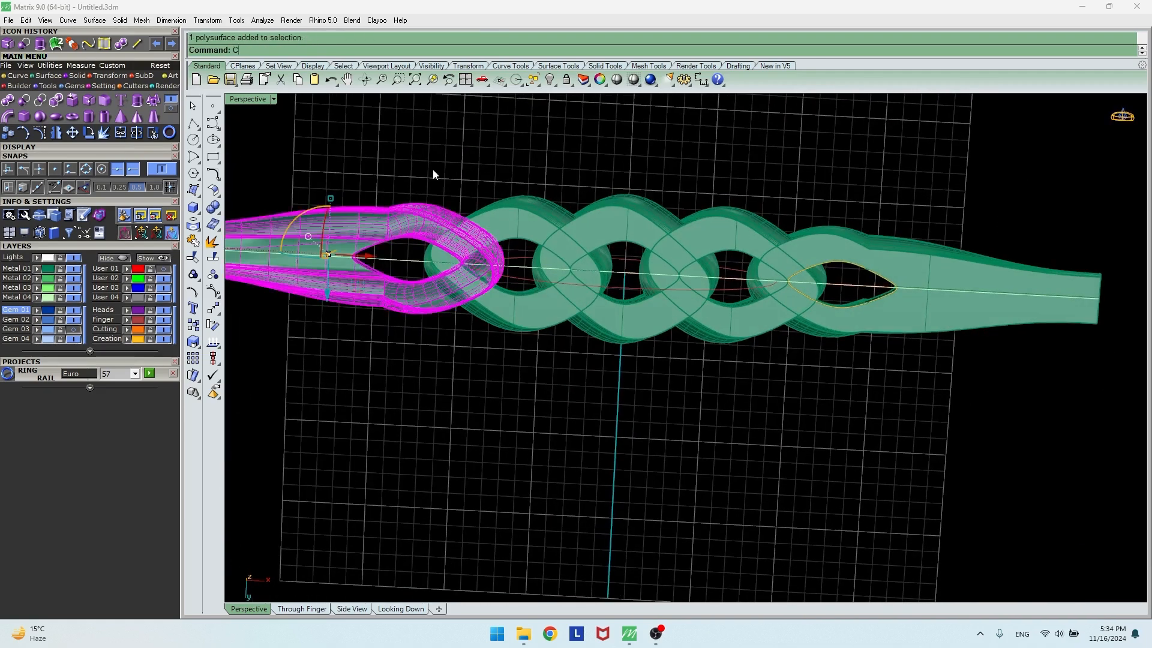
click(441, 174)
- Flow all Metal 01 chain and shank parts from the straight central reference line onto the finger circle
right_drag(448, 185, 693, 488)
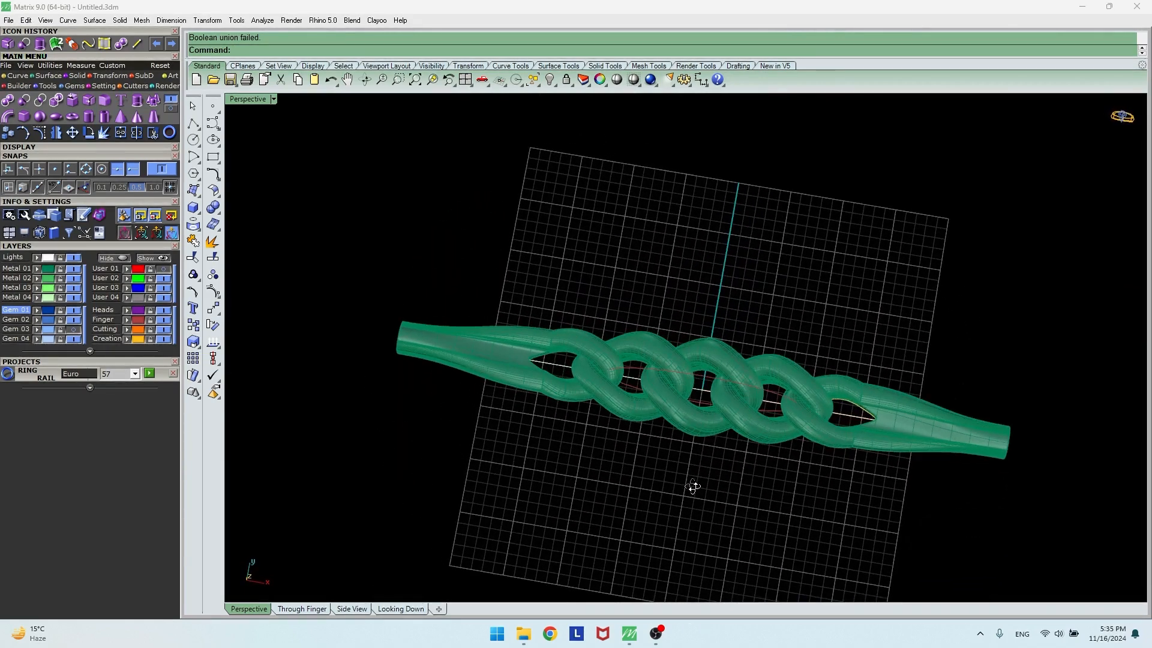
click(47, 269)
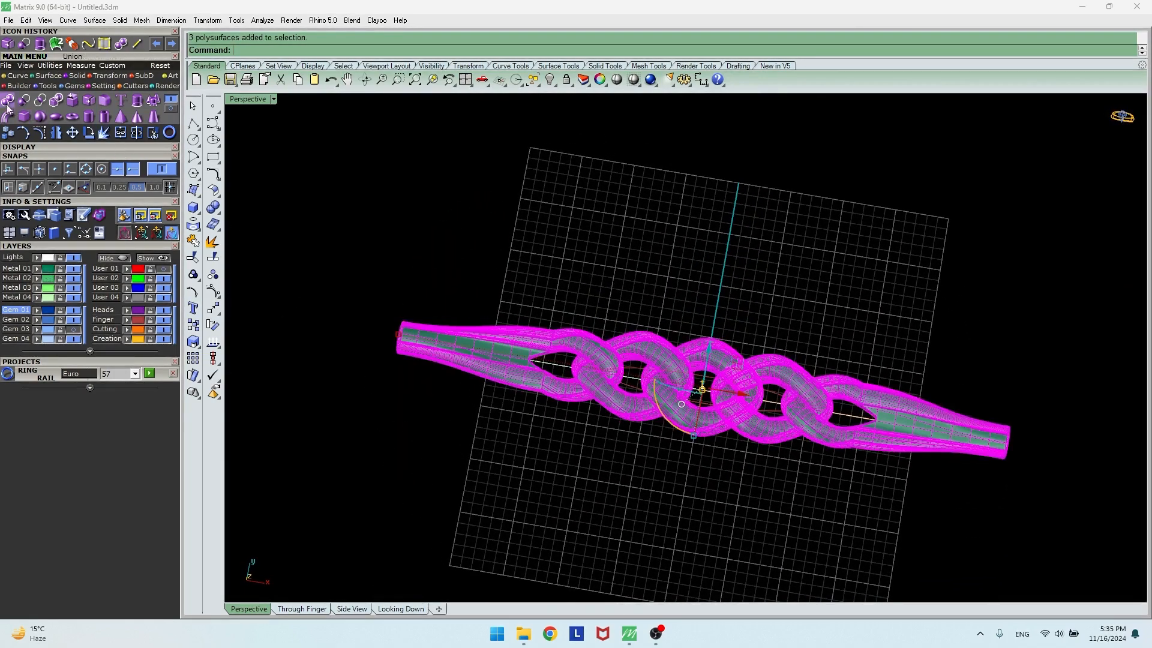
click(103, 78)
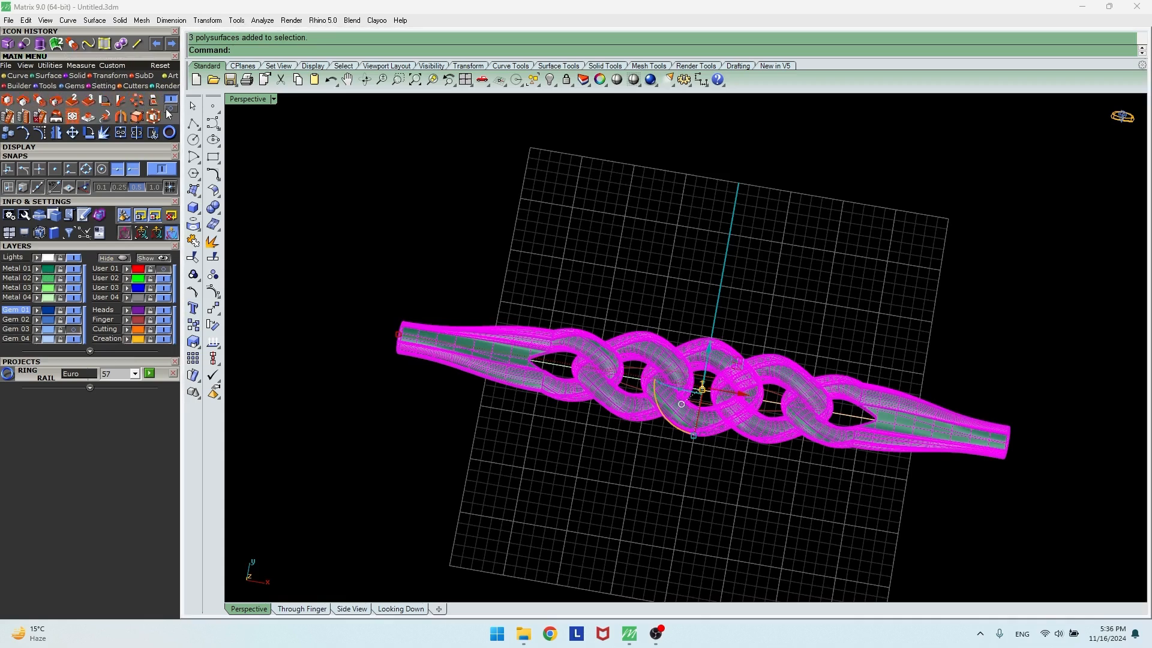
click(171, 111)
click(100, 105)
right_drag(296, 314, 341, 150)
click(415, 351)
right_drag(605, 386, 690, 450)
click(691, 452)
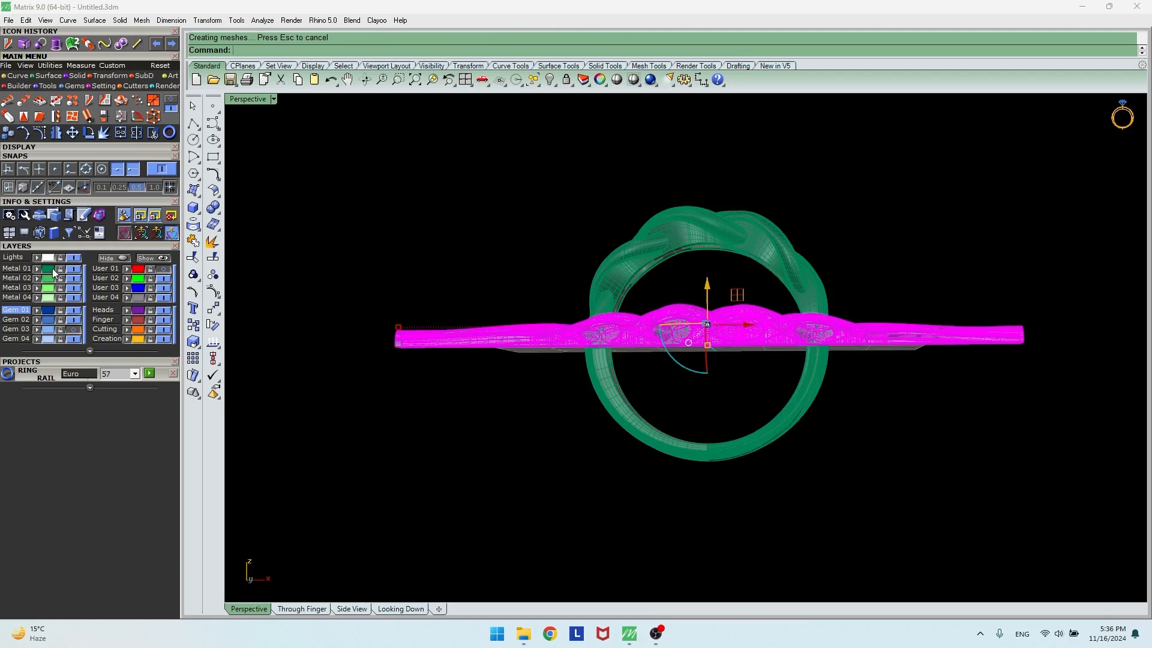
- Put the flat original chain on the Metal 02 layer, hide that layer, and delete the leftover construction curves
click(73, 278)
right_drag(321, 252, 967, 337)
drag(782, 502, 779, 506)
key(Delete)
right_drag(775, 380, 754, 396)
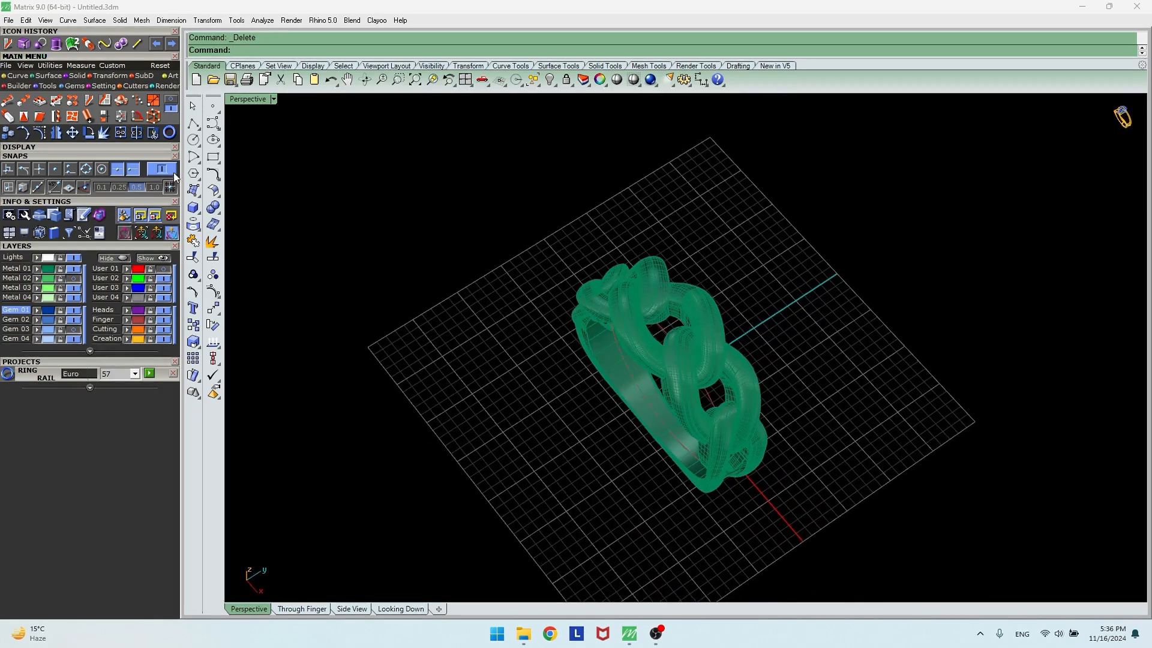
- Set the viewport display to Plastic and examine the wrapped curb chain ring
click(148, 149)
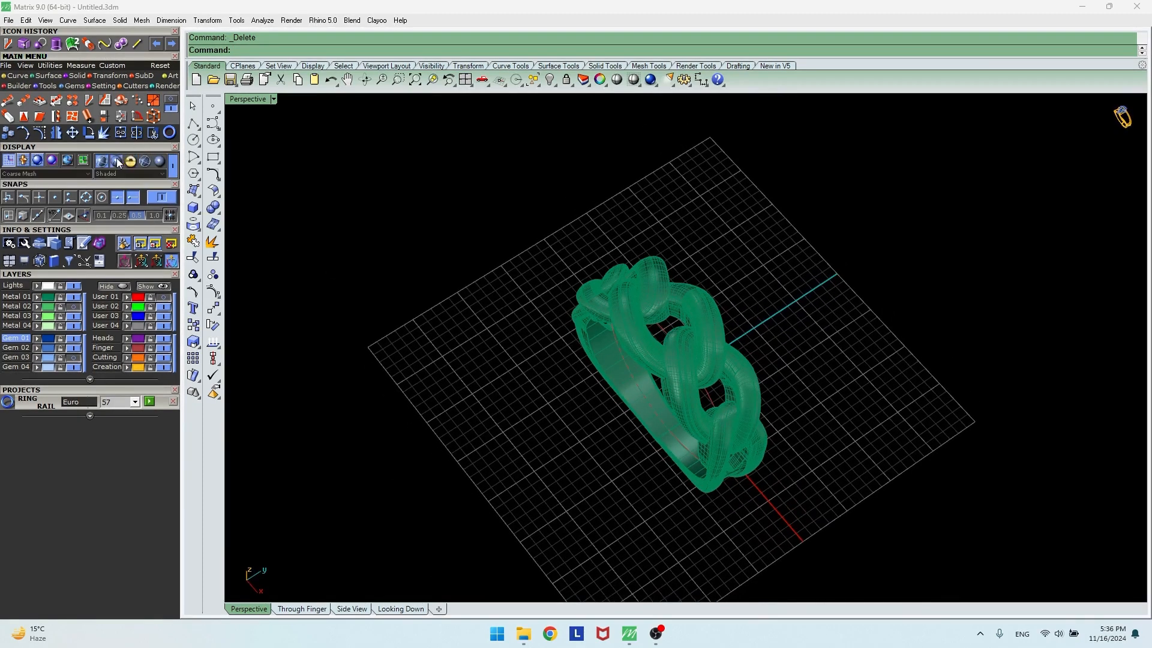
click(117, 162)
scroll(772, 397, up, 3)
right_drag(739, 345, 592, 400)
scroll(697, 386, down, 7)
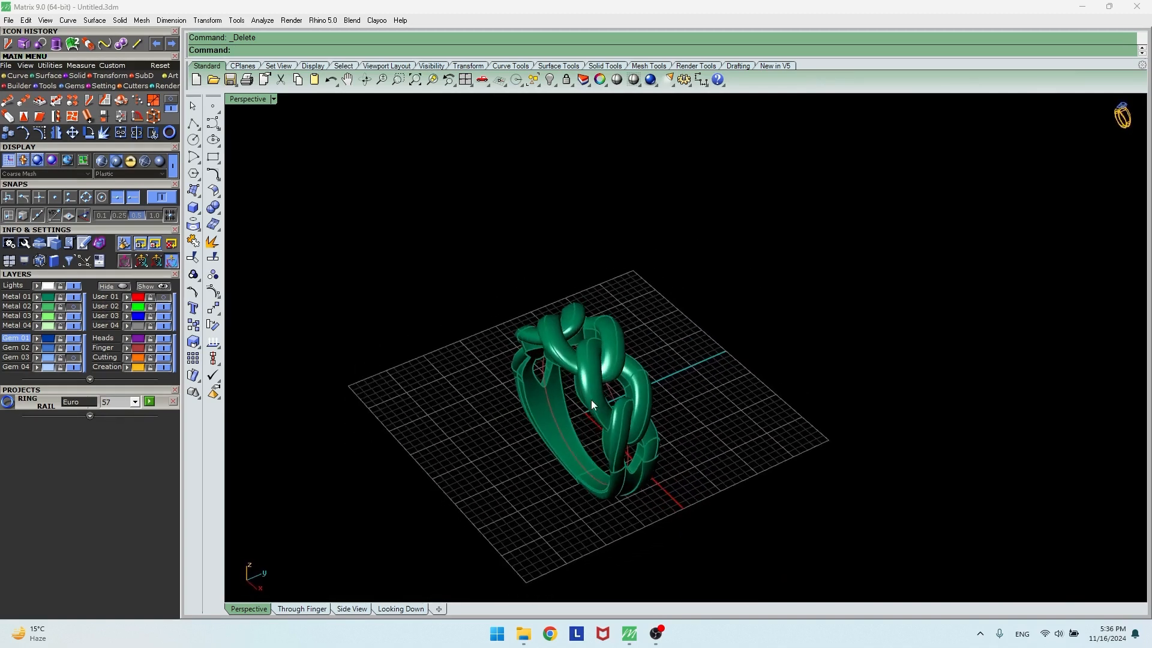
scroll(600, 408, up, 3)
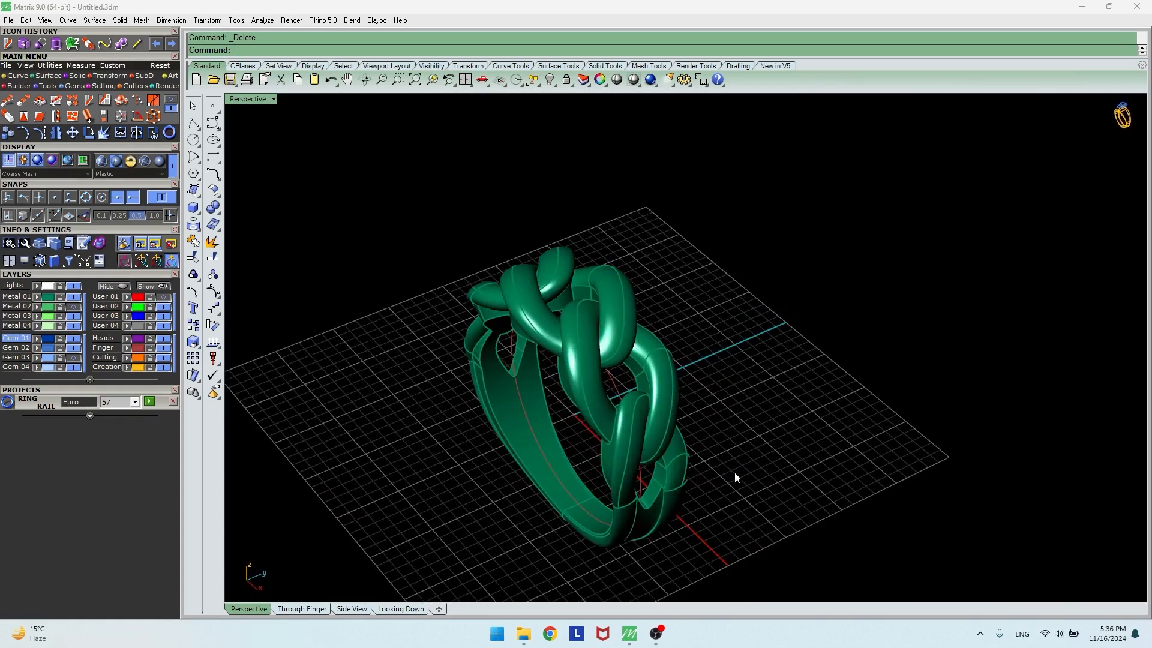